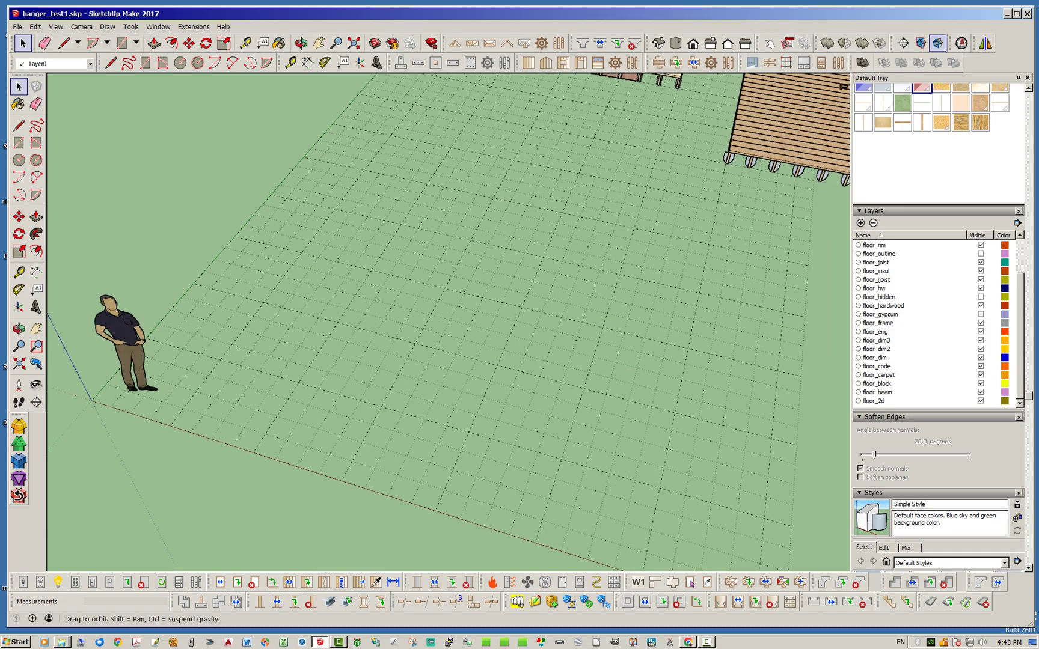
Open the Medeek Floor global settings for floors and review the draw mode options, keeping Polyline
scroll(545, 310, "down", 2)
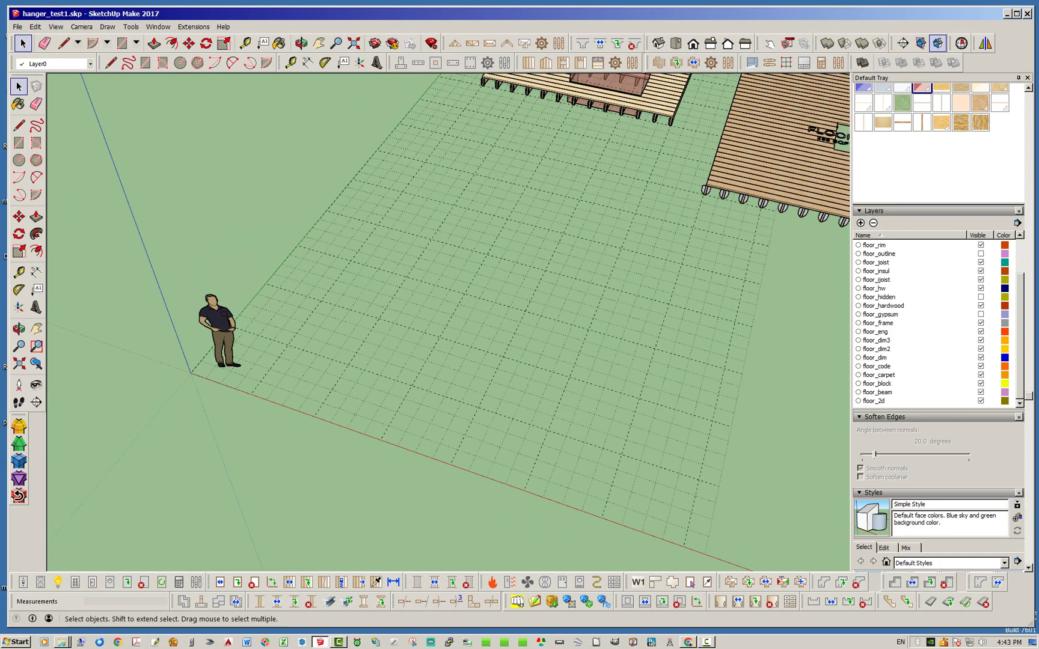
scroll(472, 247, "up", 1)
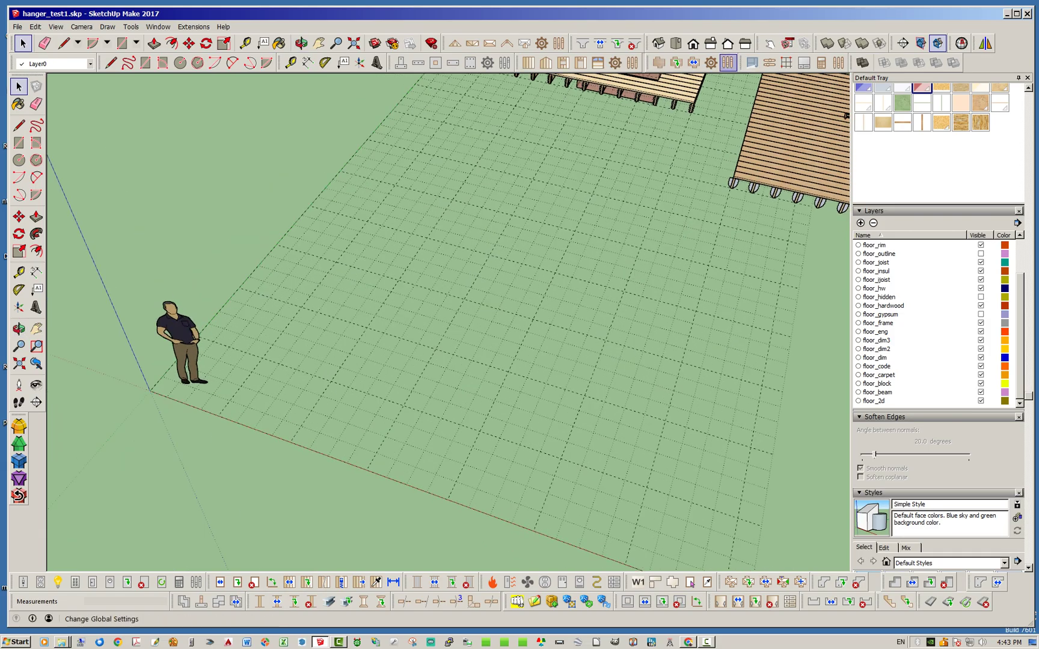
left_click(728, 63)
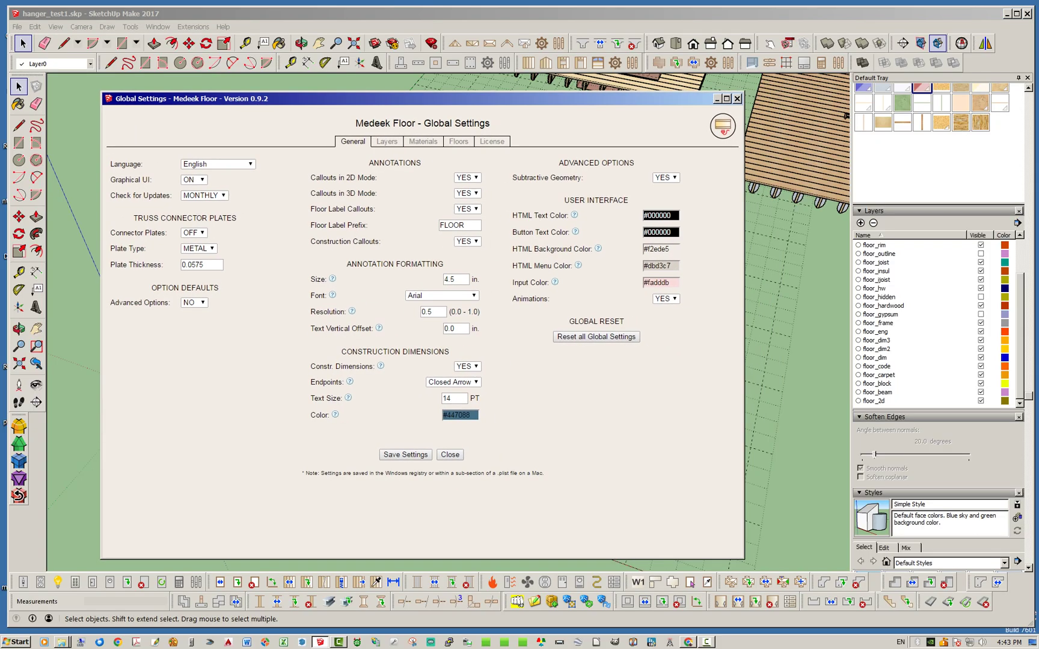
left_click(457, 141)
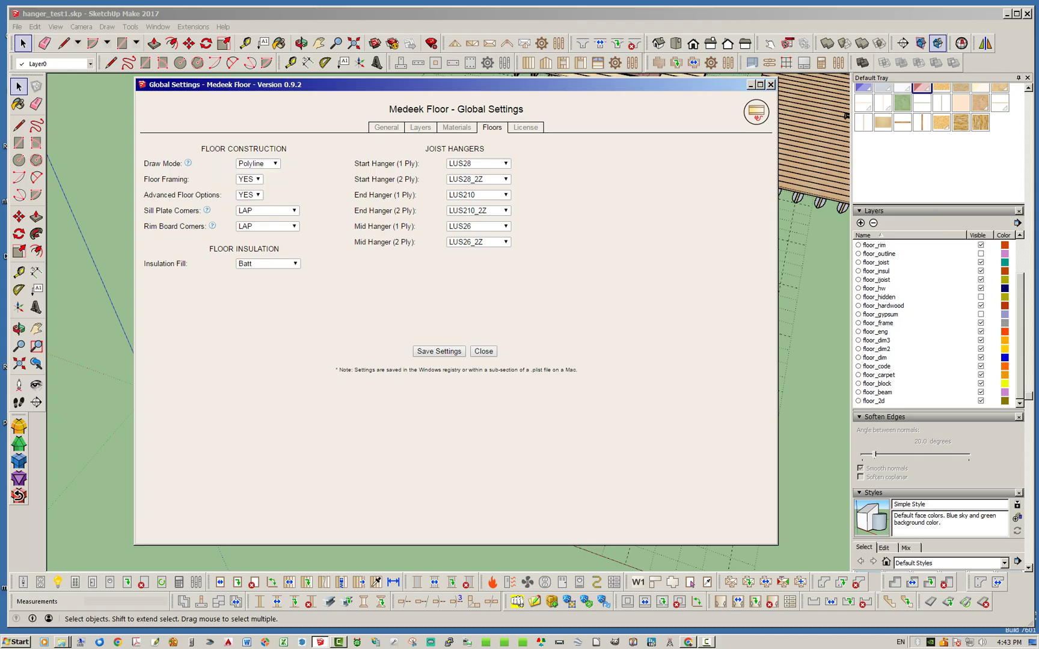
left_click(257, 163)
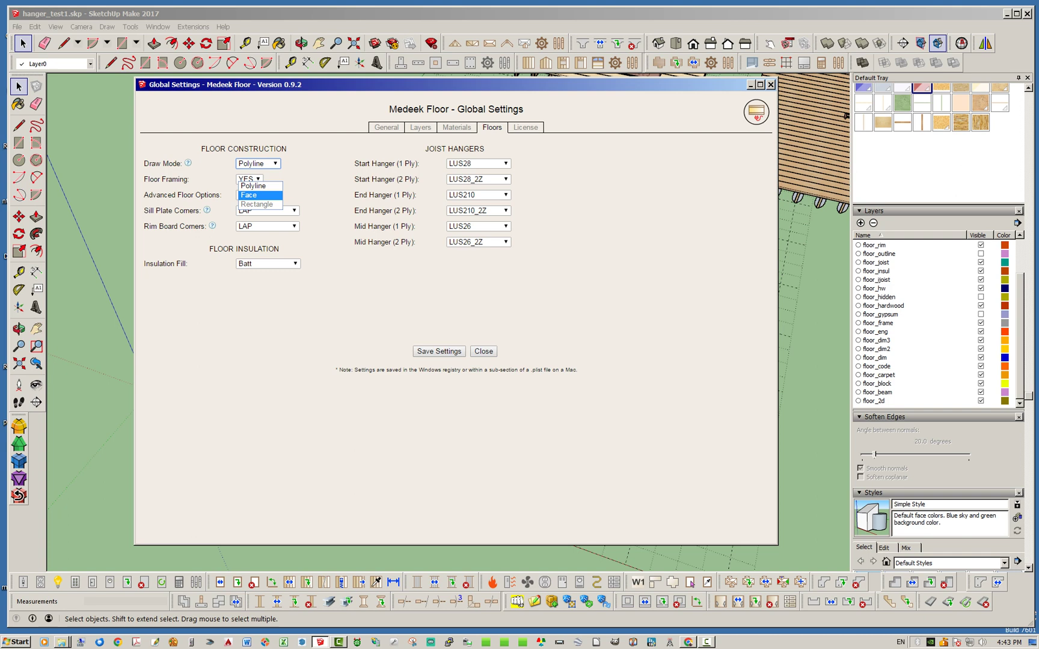
left_click(253, 186)
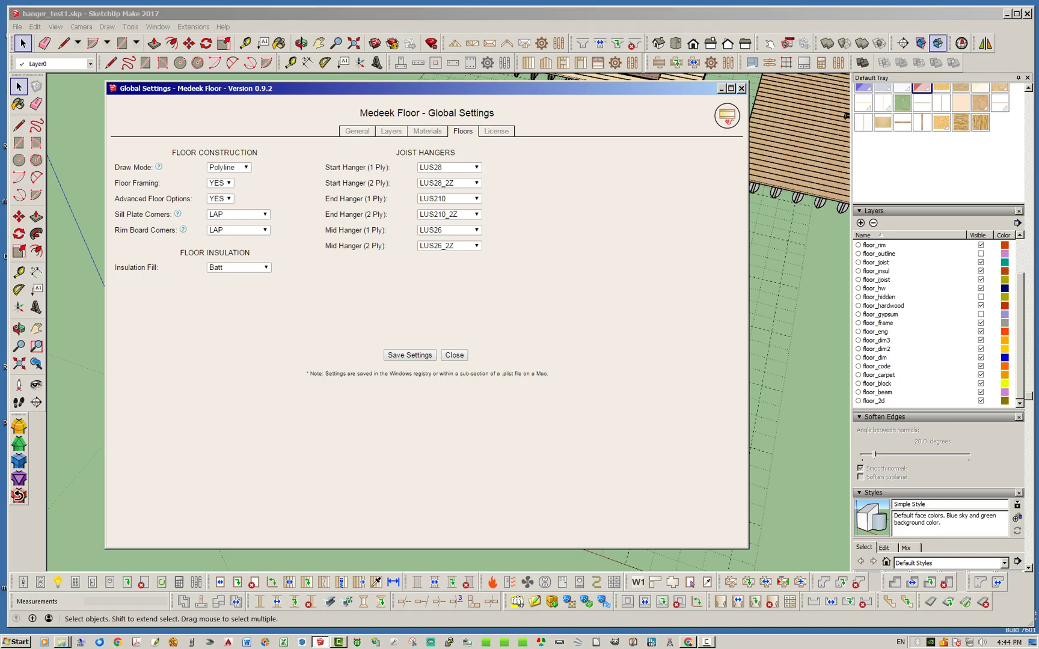
Choose NONE for the 1-ply start hanger in the global floor settings, and close them without saving
left_click(448, 167)
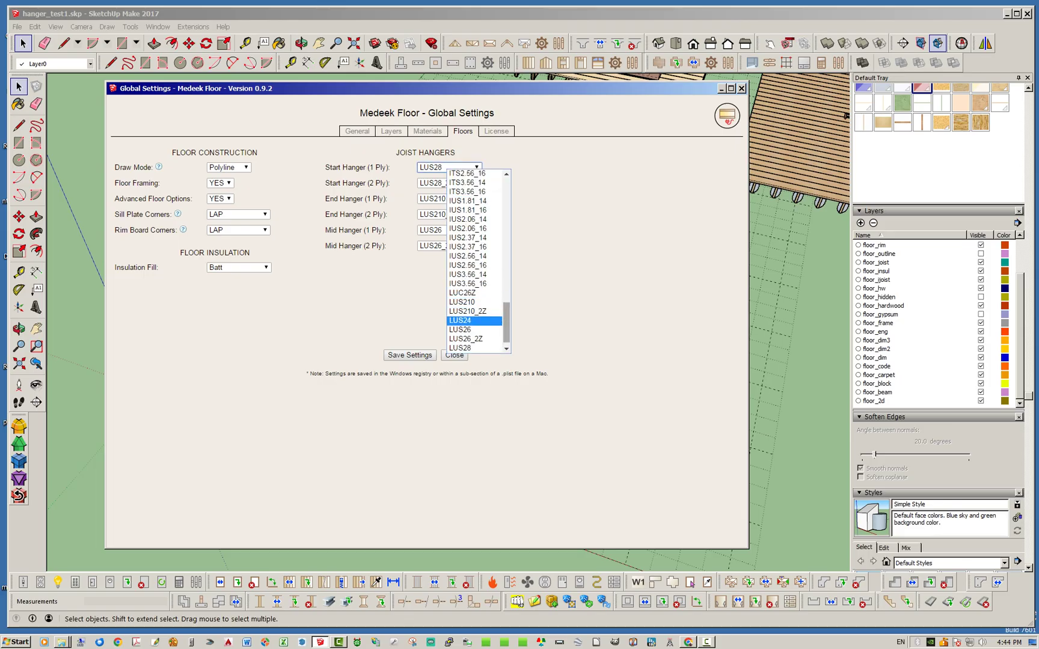
left_click_drag(505, 322, 505, 198)
left_click(463, 174)
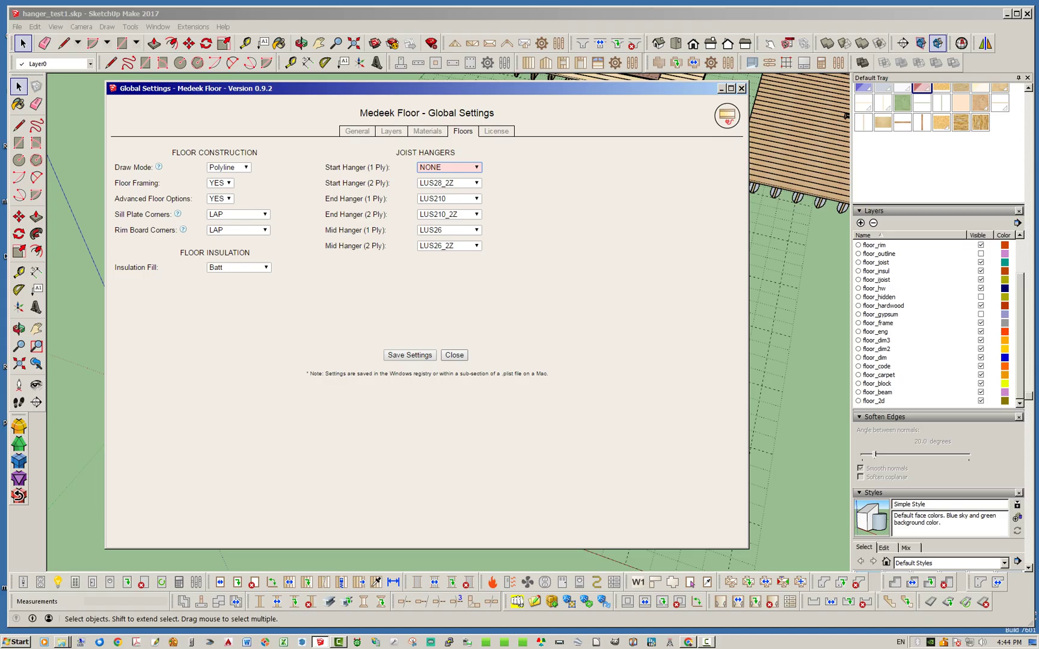
left_click(453, 355)
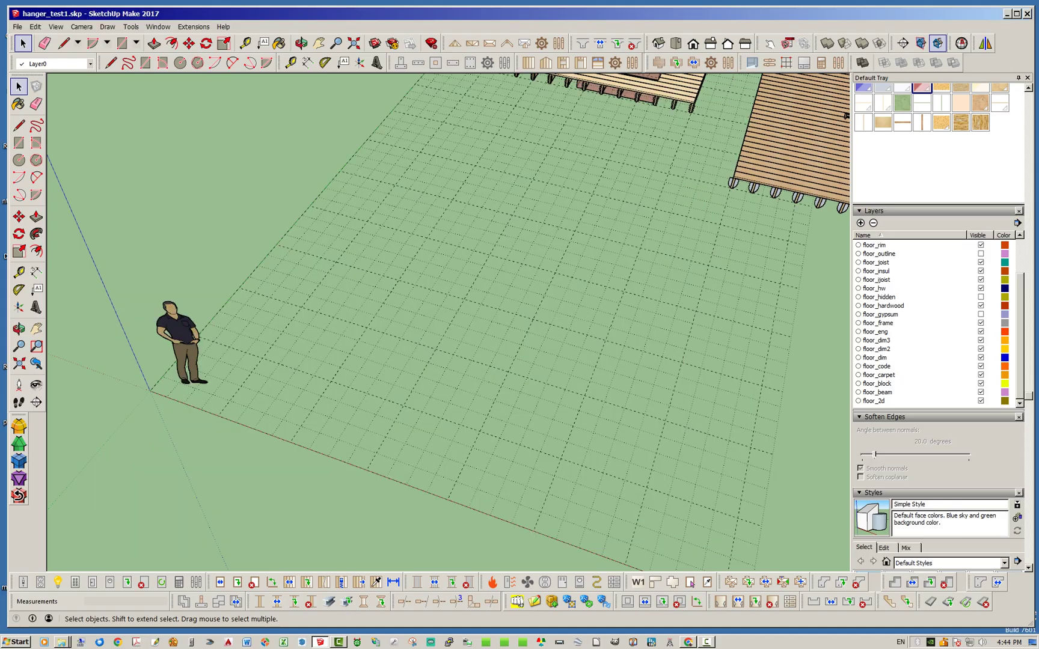
Start drawing a new floor assembly and move its options window clear of the drawing area
left_click(659, 62)
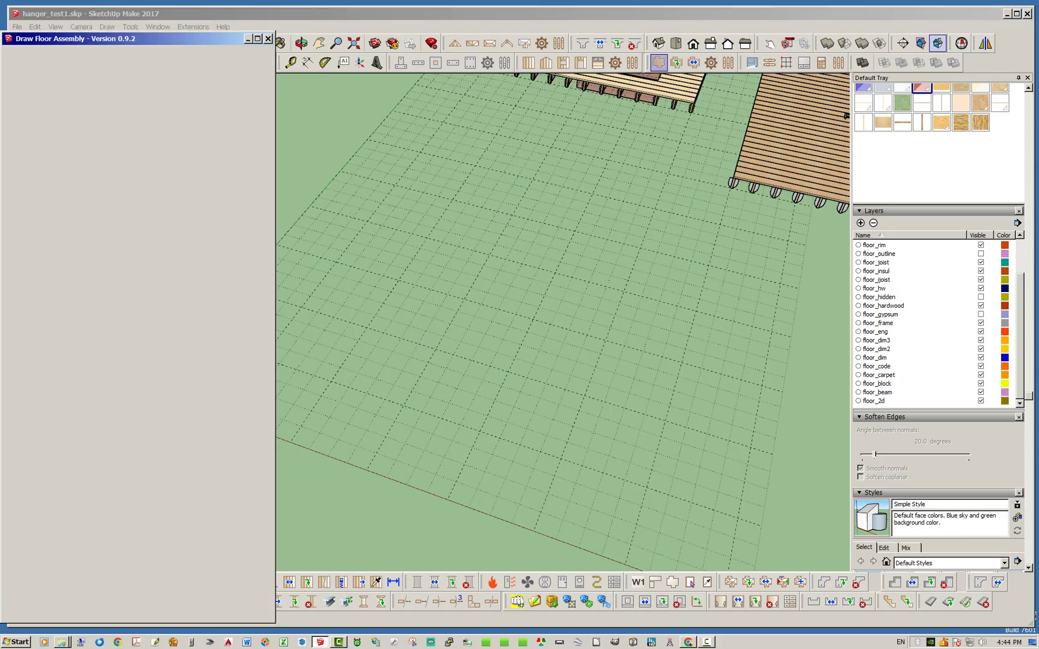
left_click_drag(136, 39, 197, 29)
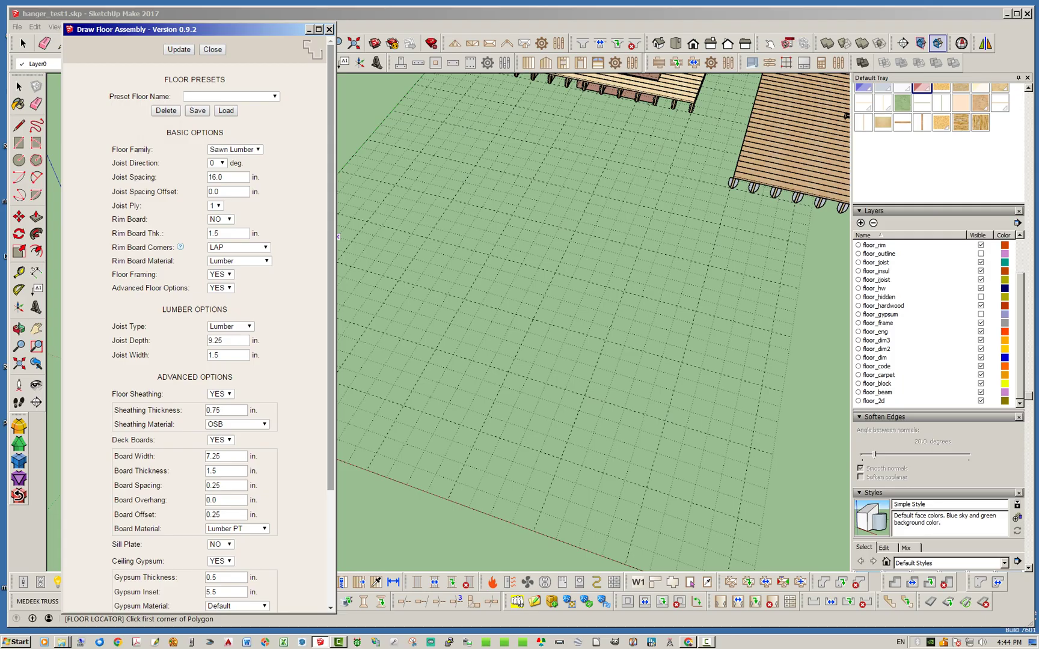
mouse_move(180, 28)
left_mouse_down()
mouse_move(175, 73)
mouse_move(790, 27)
mouse_move(808, 36)
left_mouse_up()
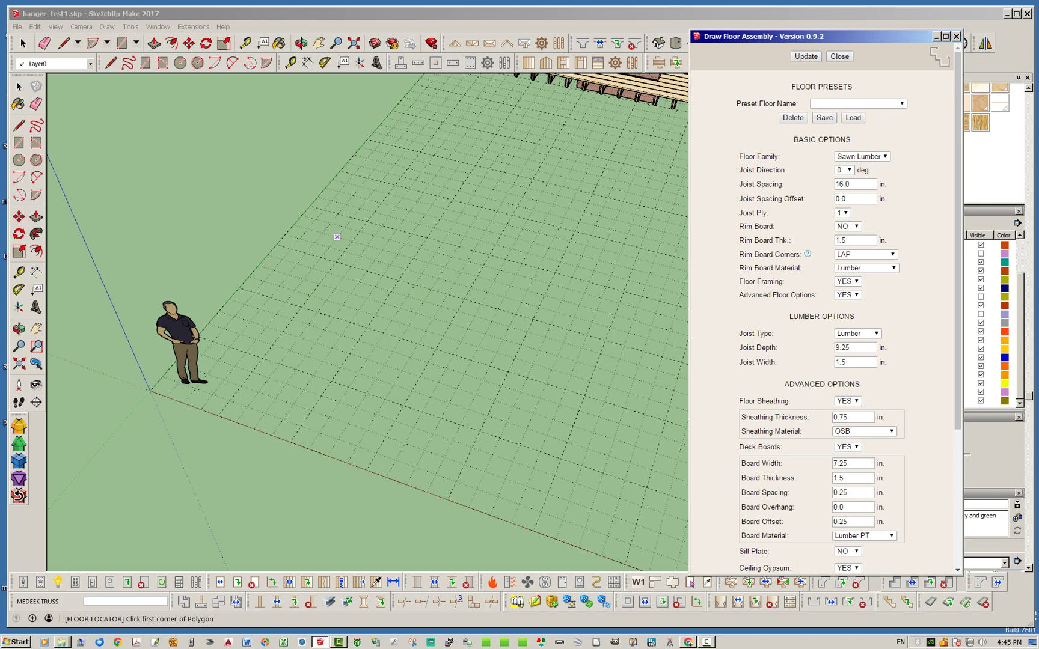
left_click_drag(808, 36, 800, 35)
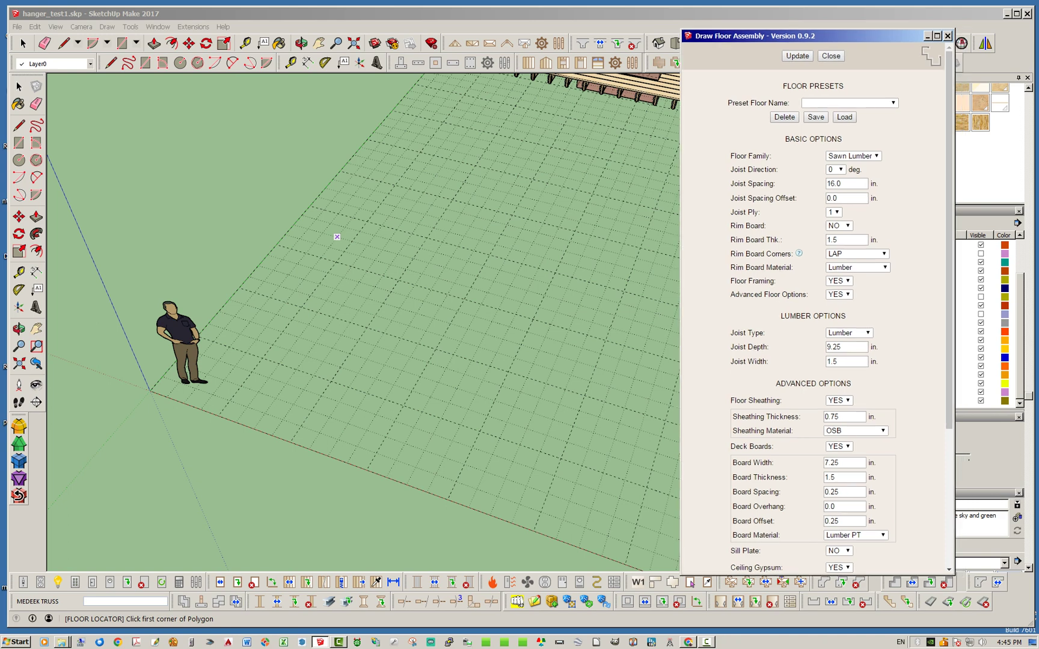
middle_click_drag(541, 281, 432, 263)
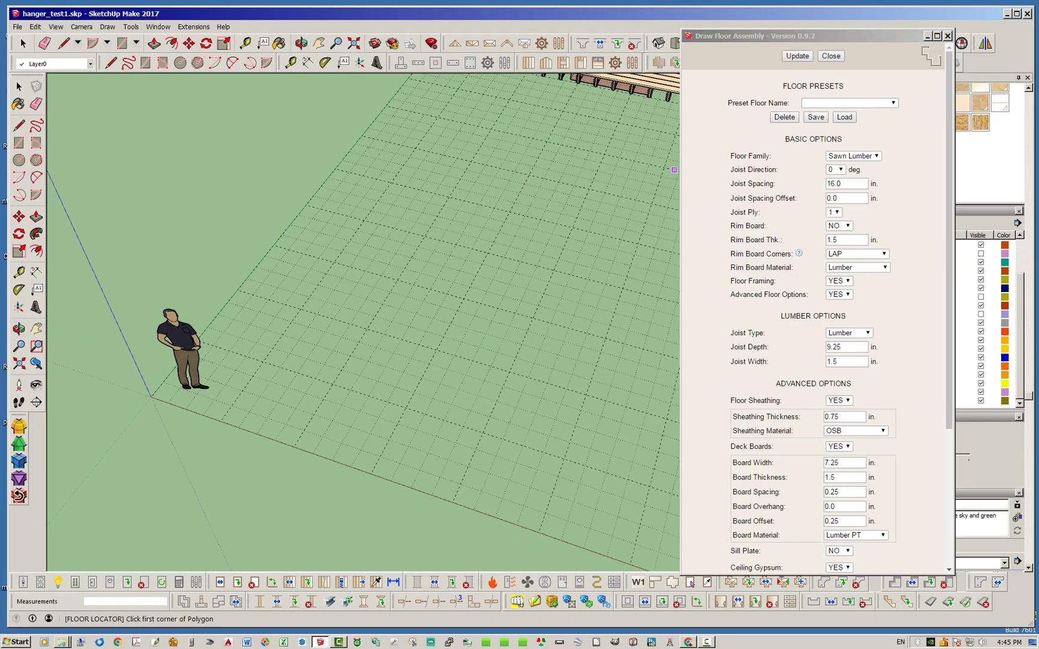
Discard a trial first corner, switch the floor draw mode to Face and return to Polyline
left_click(688, 170)
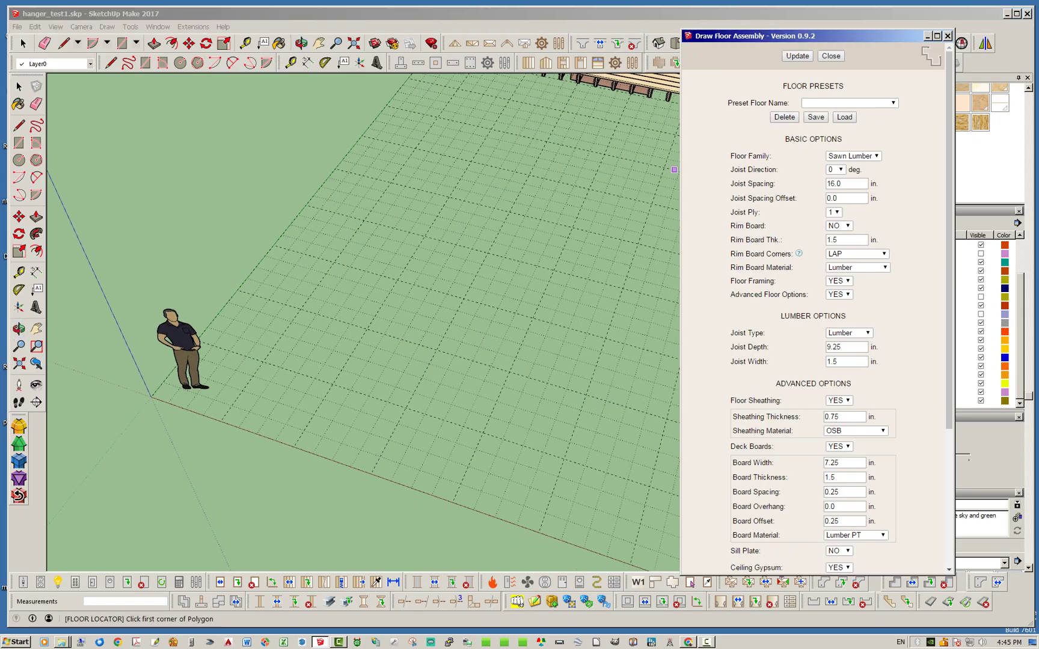
left_click(392, 321)
key("Escape")
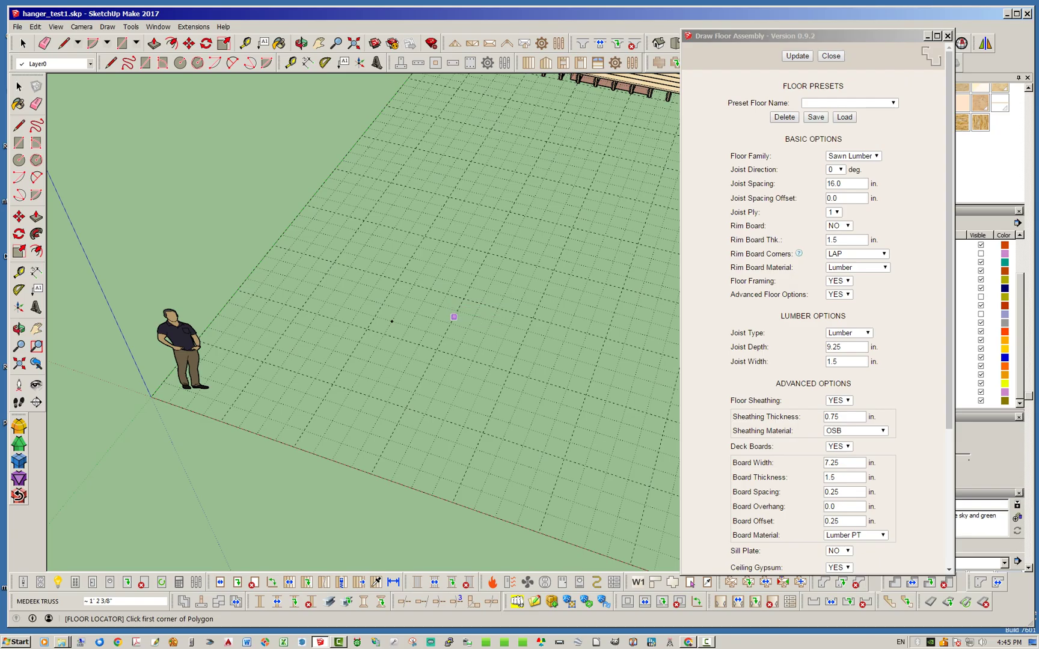
key("Tab")
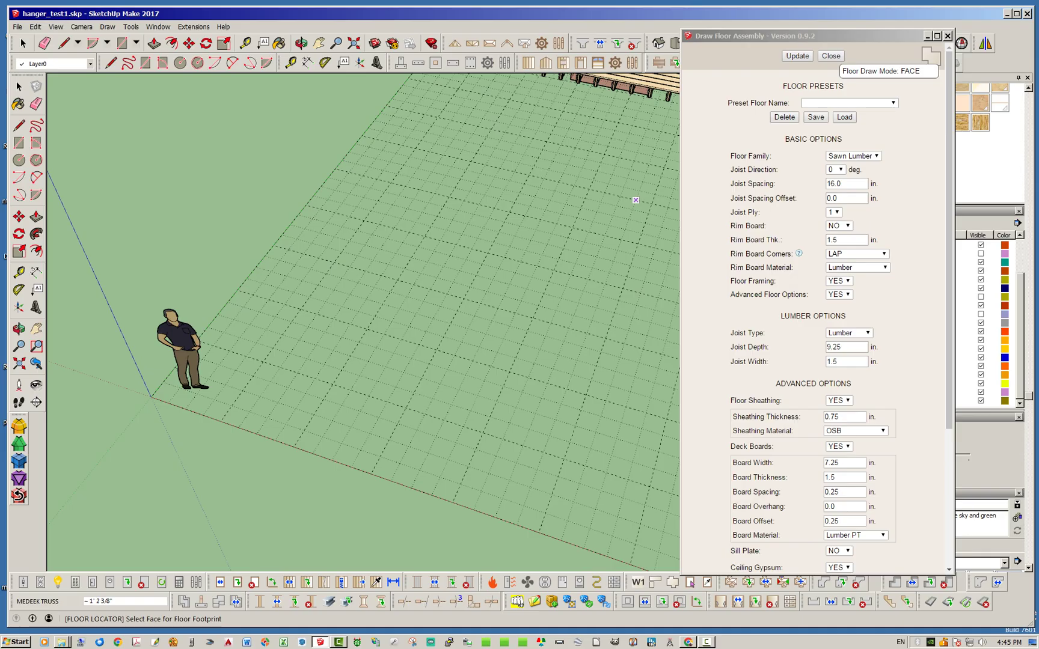
key("Tab")
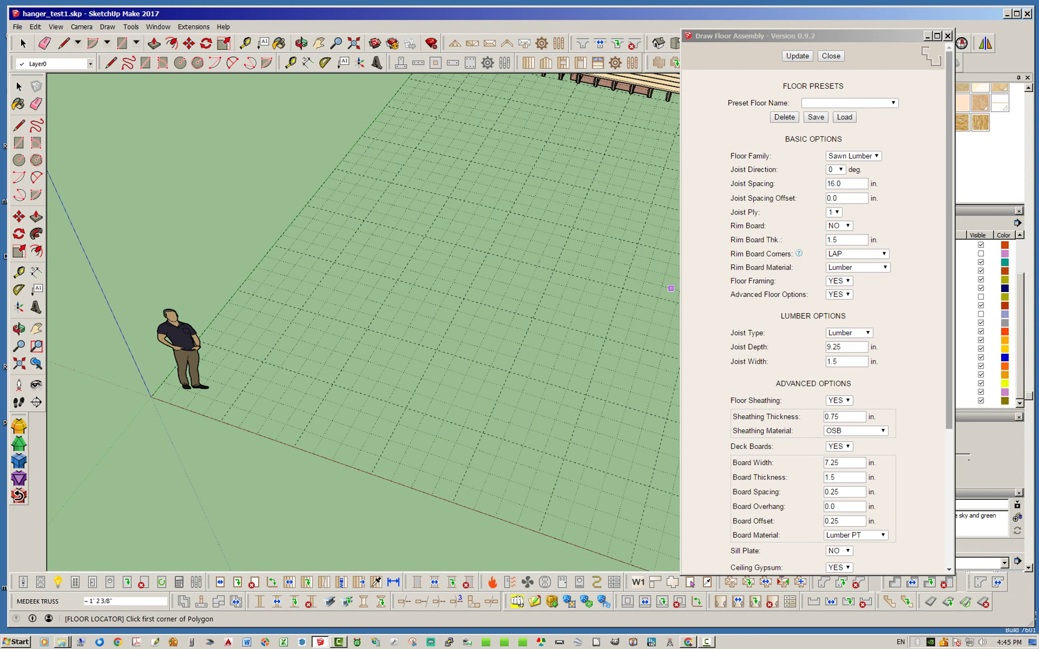
Review the floor assembly options and set Joist Hangers to YES
scroll(812, 323, "down", 4)
scroll(811, 322, "down", 2)
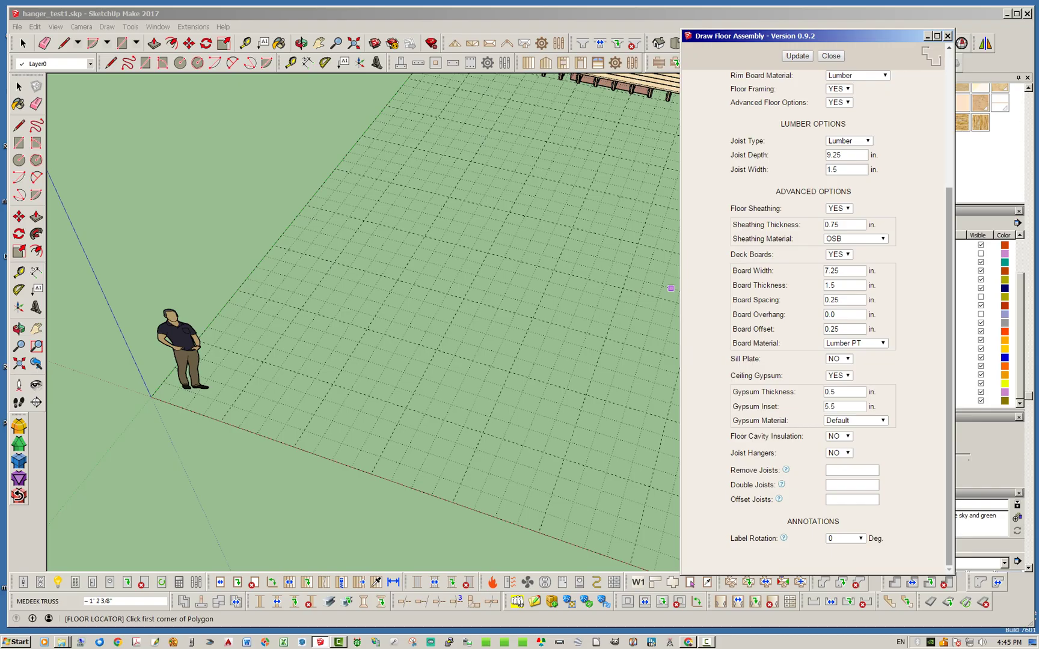
left_click_drag(949, 376, 949, 240)
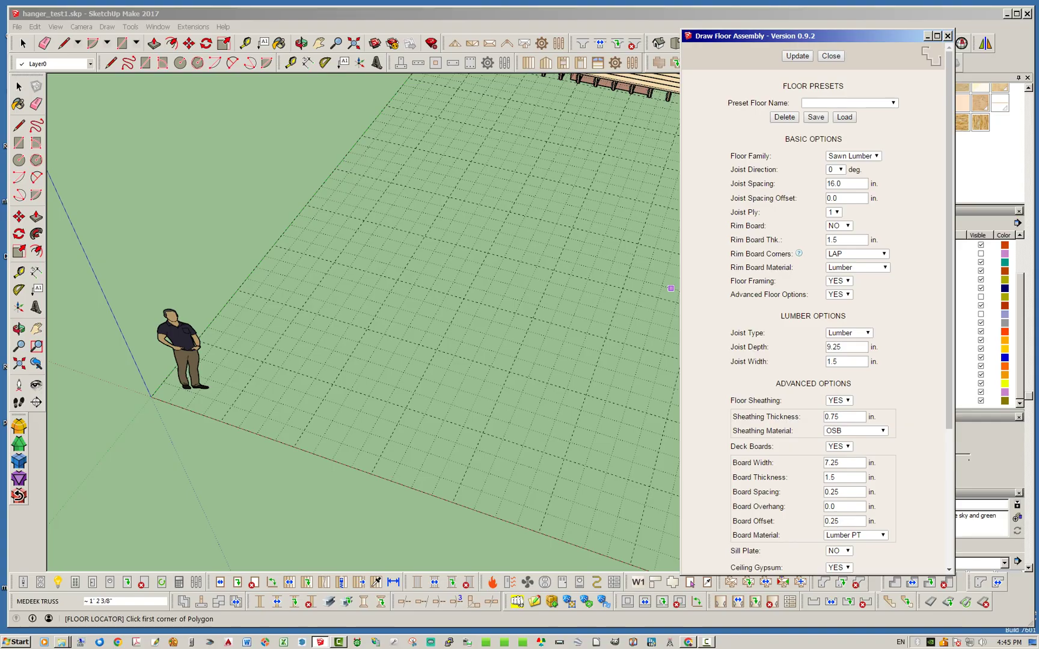
scroll(812, 313, "down", 5)
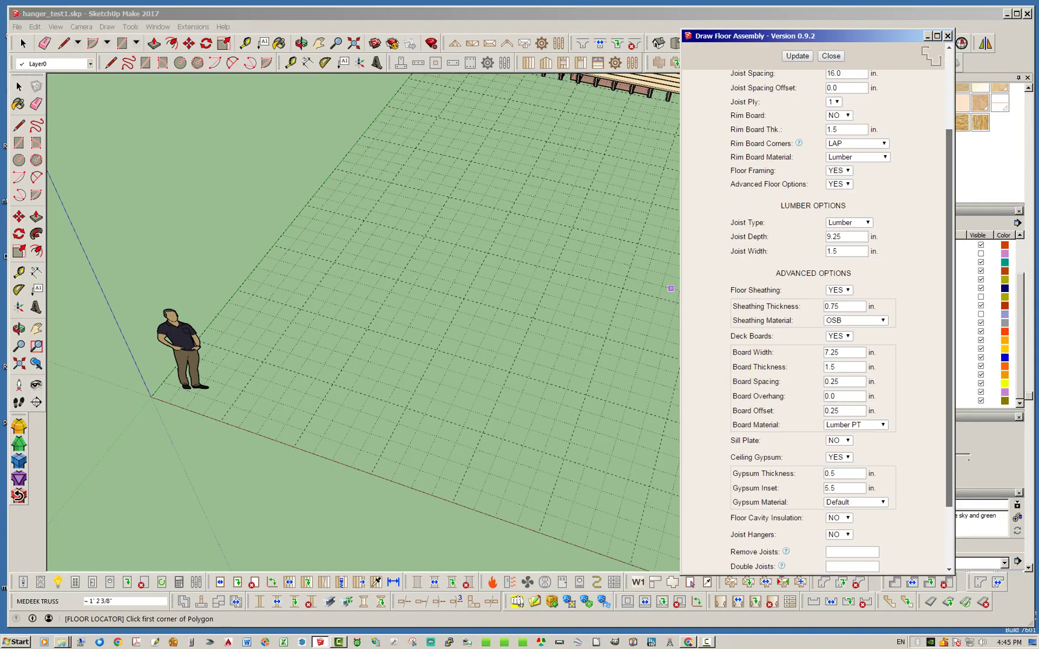
left_click(839, 453)
left_click(839, 452)
left_click(839, 453)
left_click(838, 462)
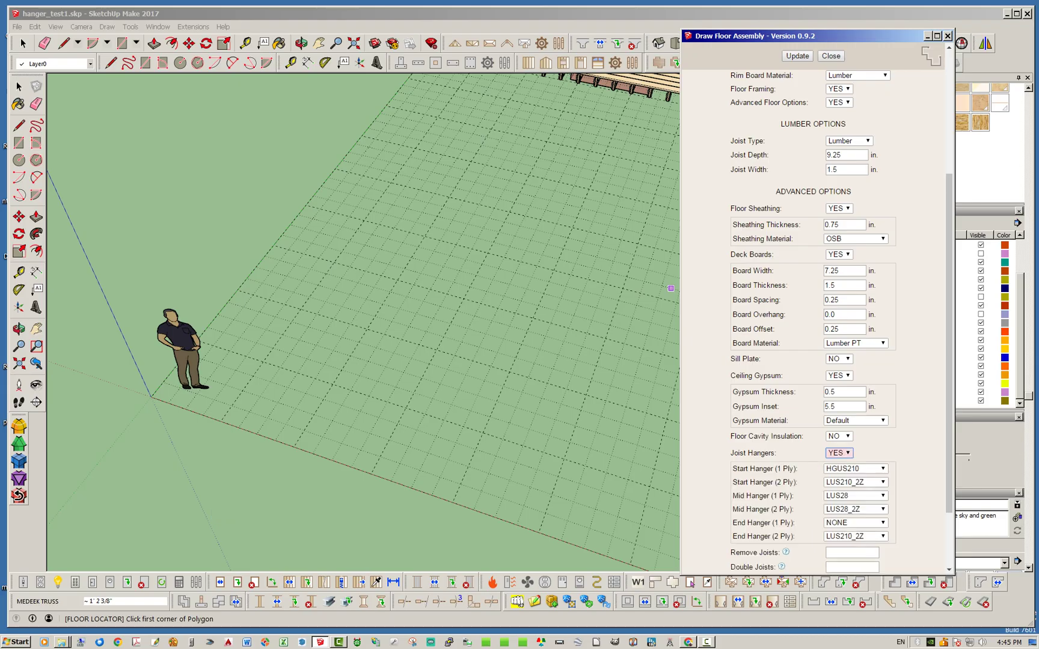
Set the 1-ply end hanger to LUS210 and update the floor assembly settings
scroll(812, 313, "down", 2)
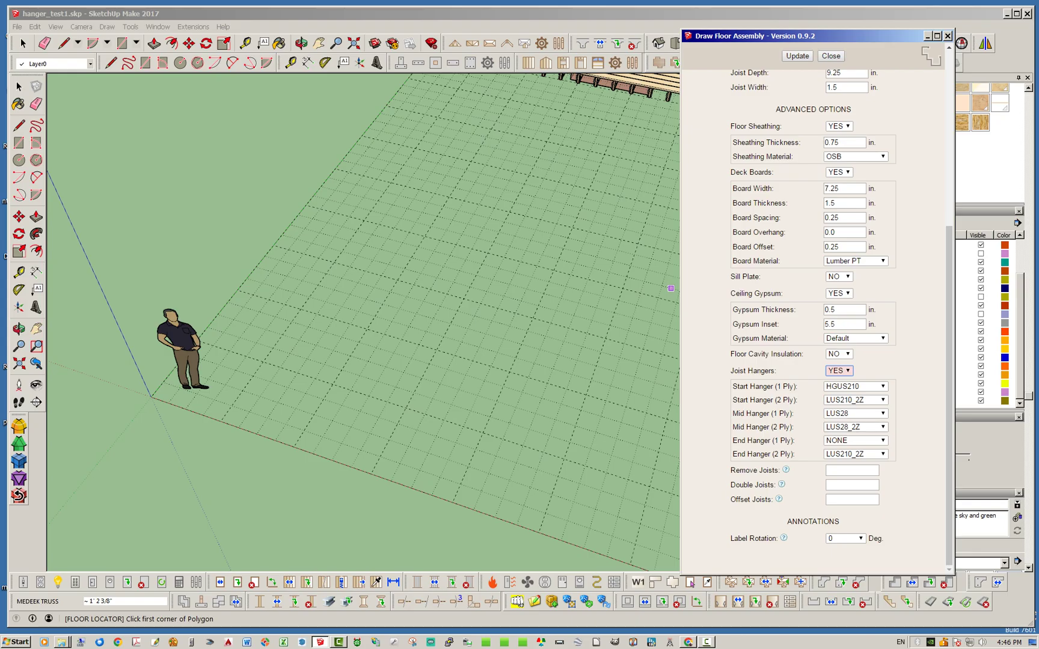
left_click(855, 441)
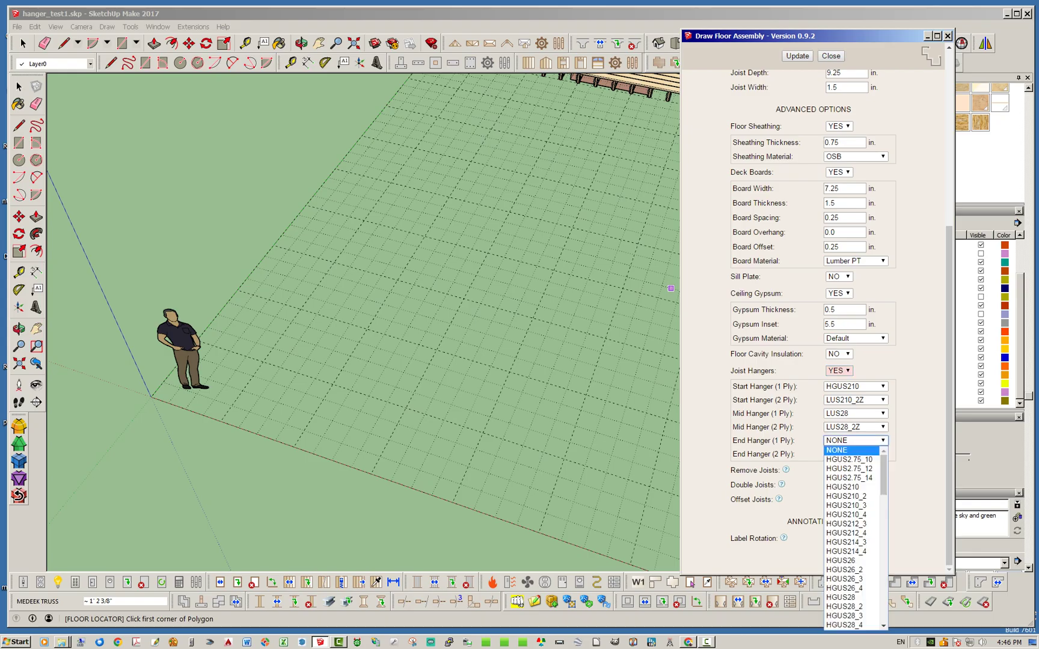
mouse_move(883, 475)
left_mouse_down()
mouse_move(884, 485)
mouse_move(883, 475)
left_mouse_up()
scroll(851, 538, "down", 15)
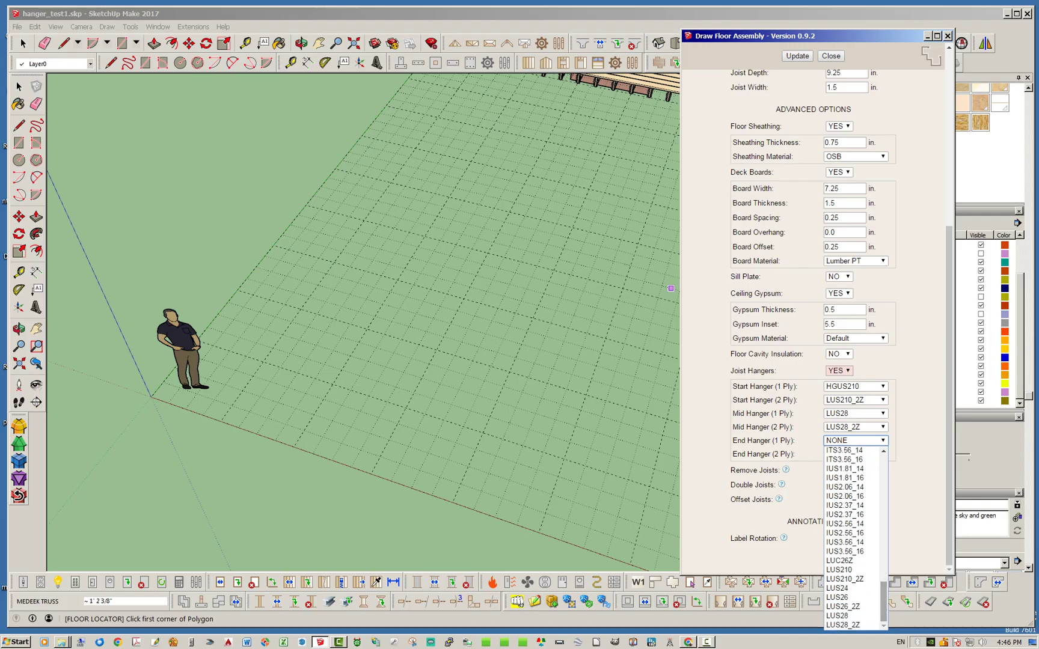
left_click(842, 570)
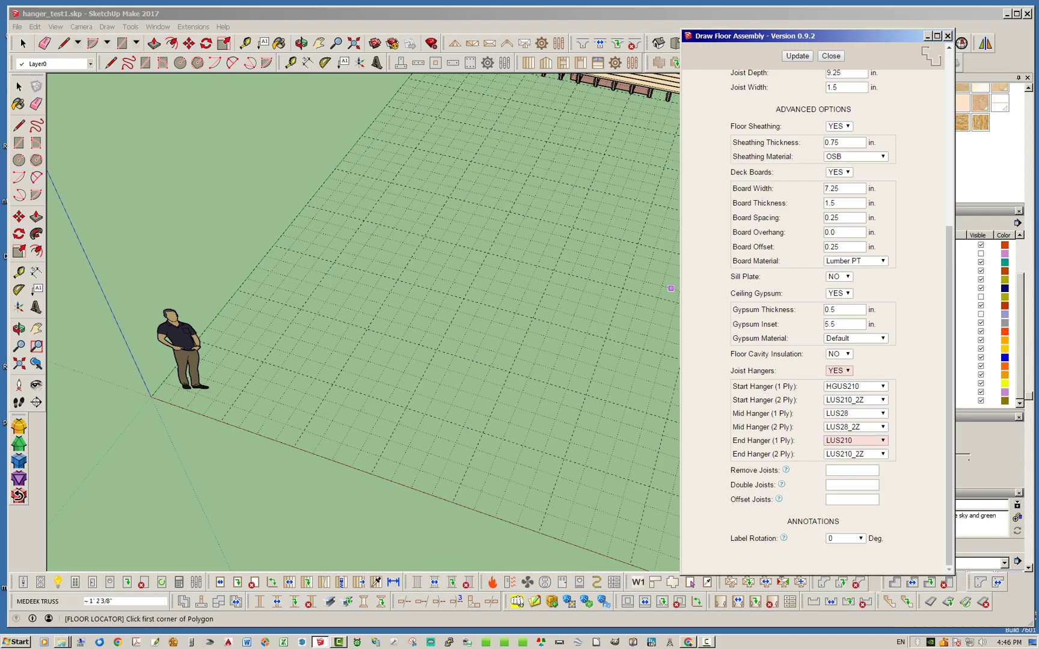
left_click(796, 56)
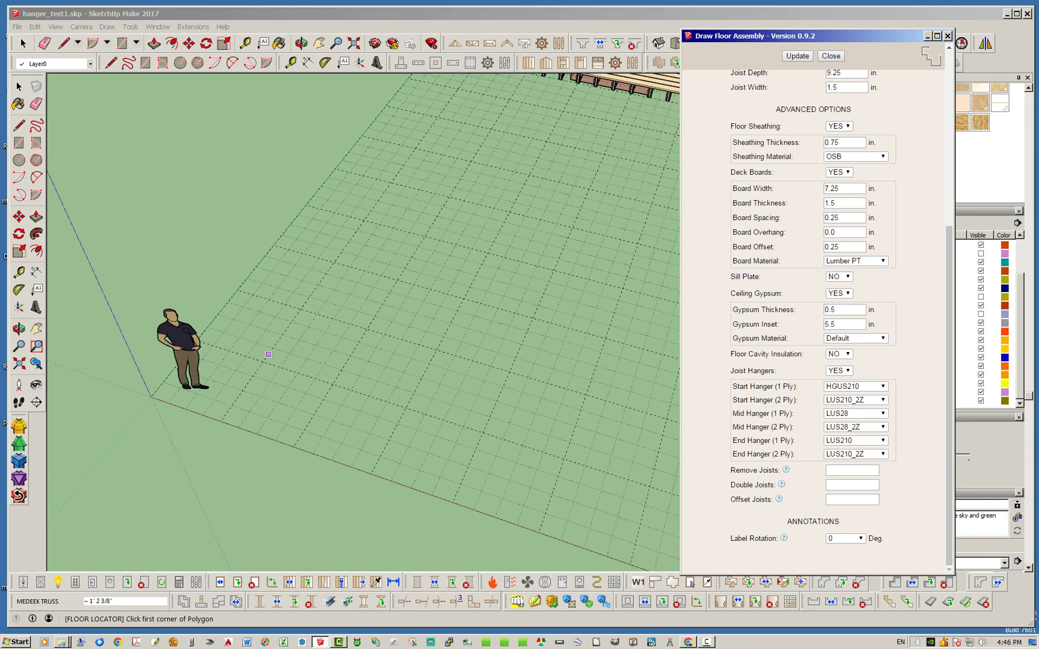
Draw a closed rectangular floor footprint of 192 sq ft with 12 ft short sides on the grid beside the figure
left_click(263, 361)
left_click(564, 459)
left_click(623, 288)
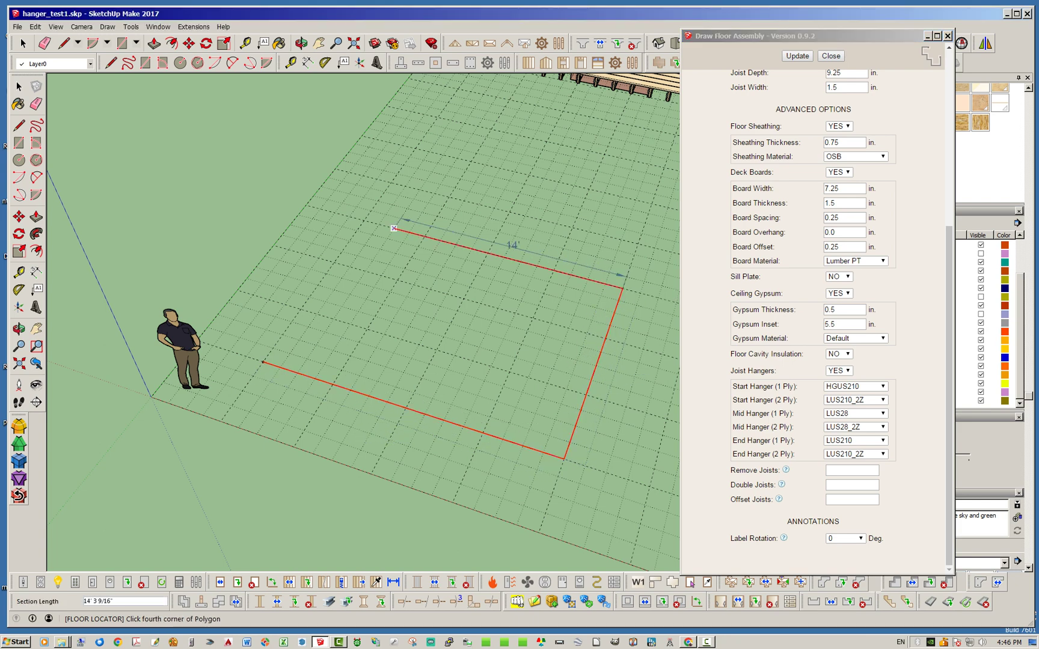
left_click(363, 220)
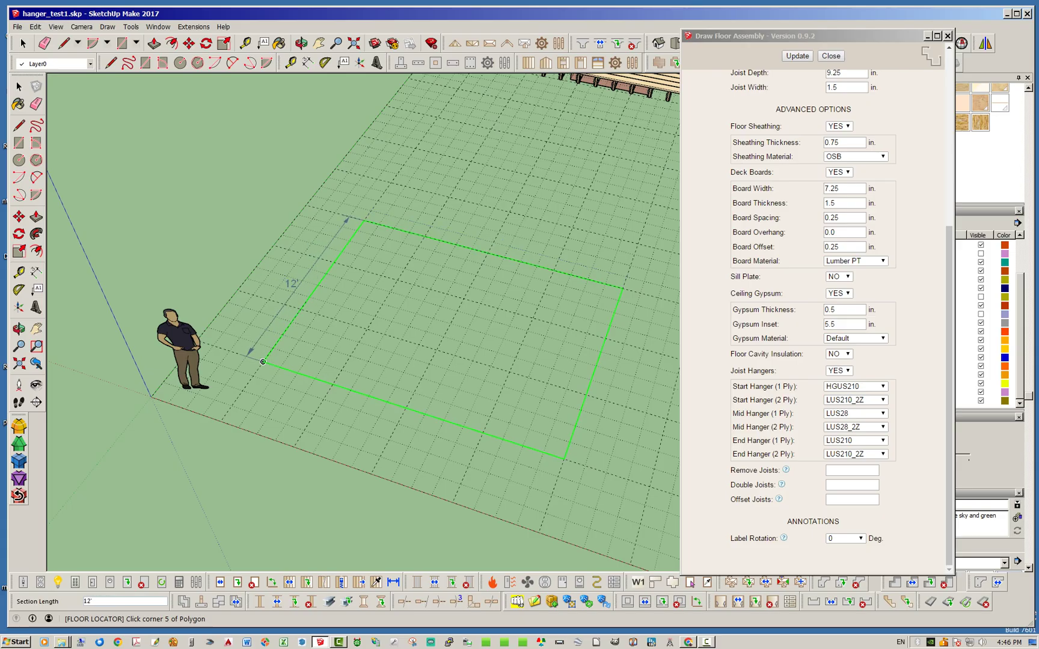
left_click(262, 361)
Examine the new floor from above and below, including the joist hangers along one end
middle_click_drag(451, 318, 409, 325)
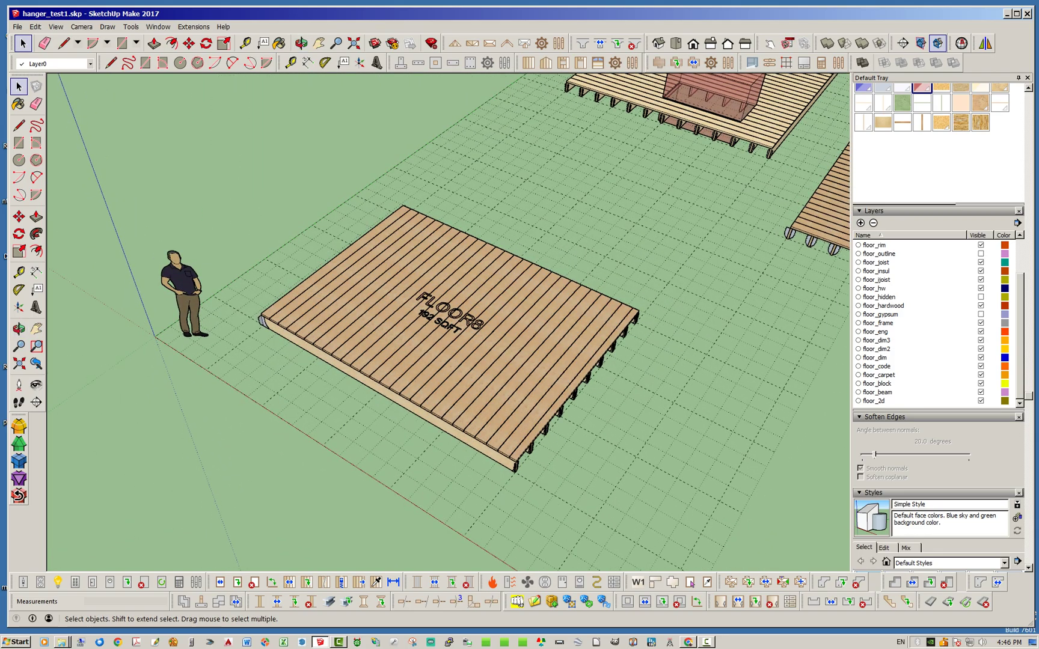
middle_click_drag(420, 324, 447, 363)
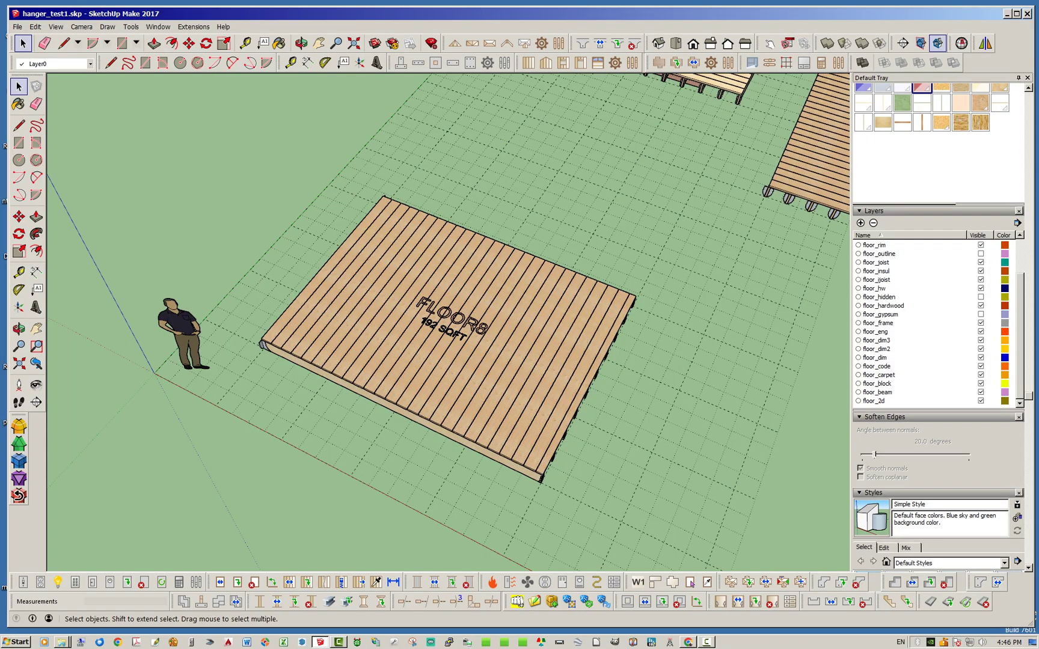
middle_click_drag(422, 320, 463, 158)
scroll(463, 158, "up", 1)
scroll(620, 264, "up", 4)
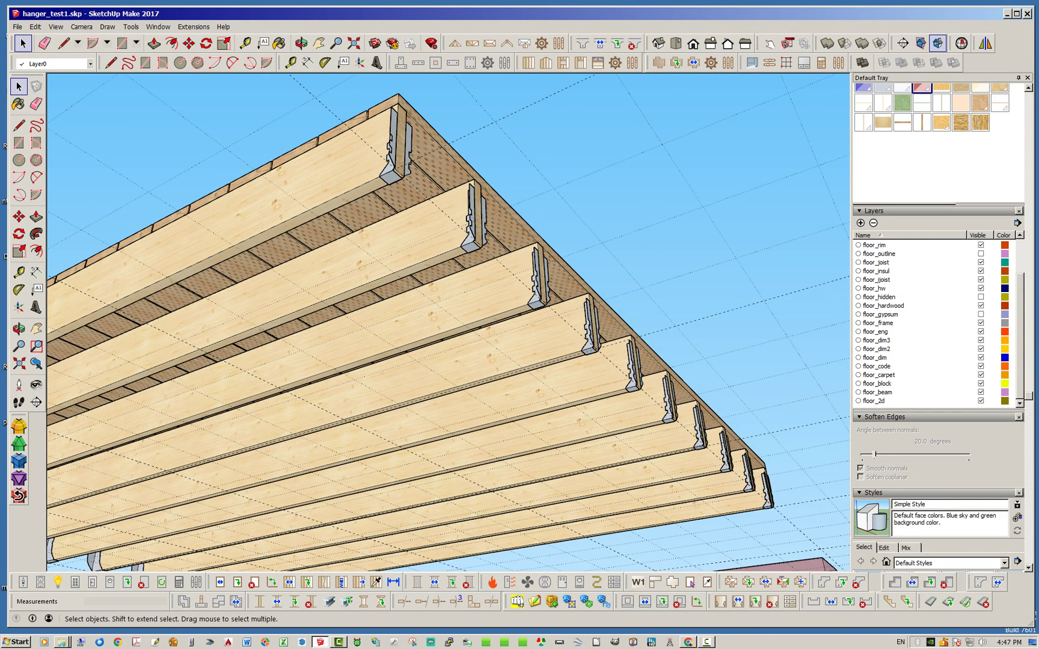
scroll(499, 309, "down", 3)
middle_click_drag(499, 309, 510, 337)
scroll(446, 250, "up", 2)
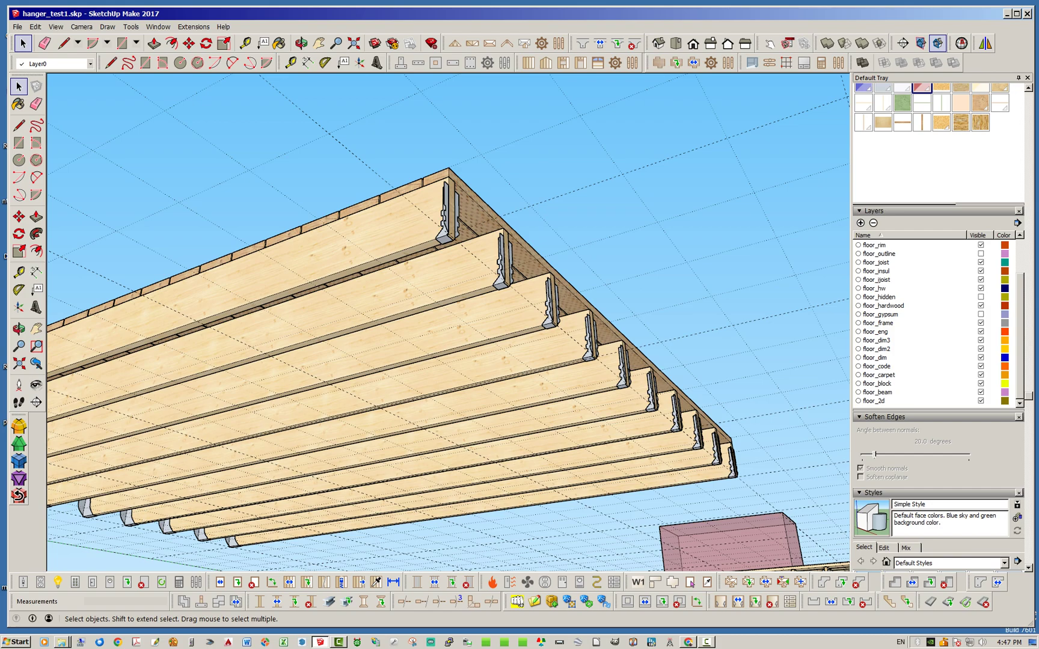
Examine the joist hangers at both ends of the new floor from below and above
middle_click_drag(446, 250, 625, 318)
scroll(421, 312, "down", 5)
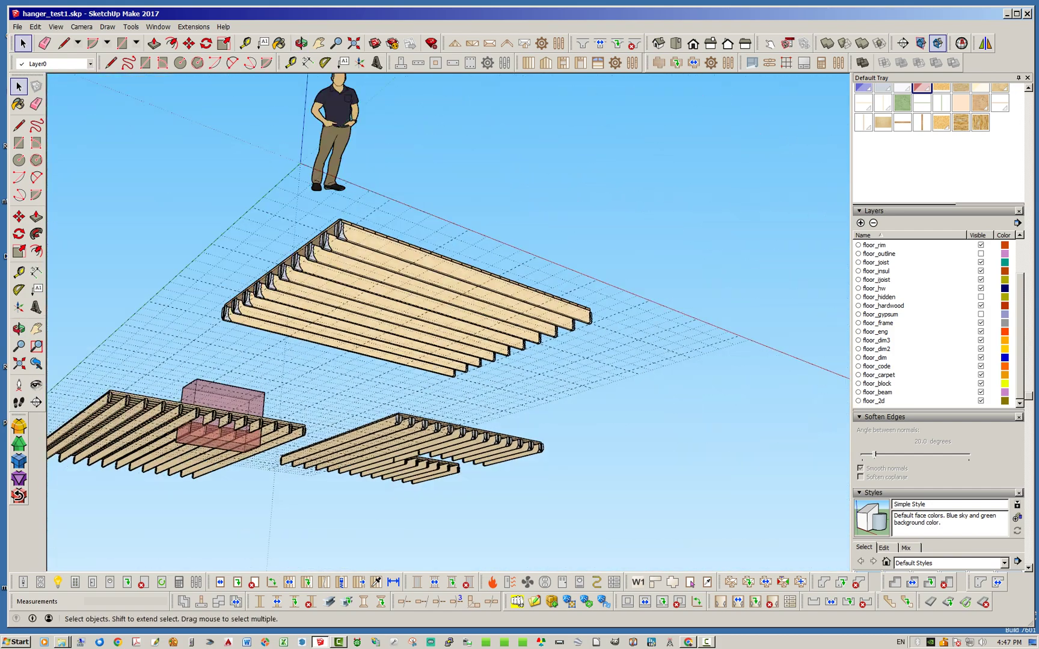
scroll(421, 300, "up", 6)
middle_click_drag(421, 300, 282, 291)
scroll(138, 291, "down", 4)
middle_click_drag(139, 292, 400, 345)
scroll(403, 348, "up", 4)
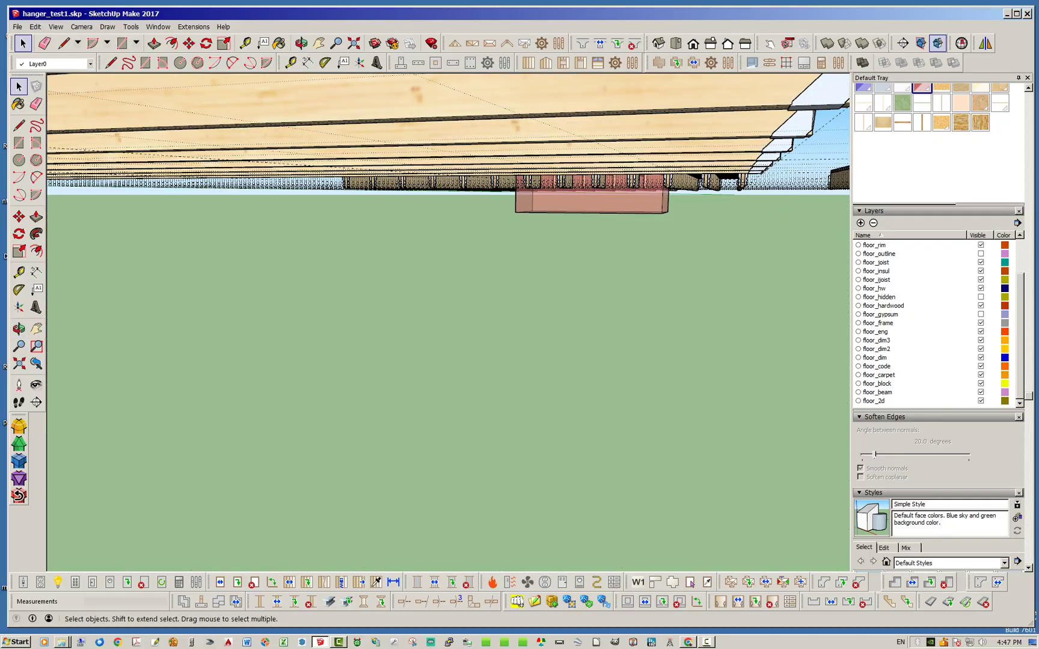
scroll(451, 445, "down", 2)
middle_click_drag(451, 373, 457, 400)
scroll(617, 383, "down", 3)
middle_click_drag(616, 383, 722, 418)
middle_click_drag(481, 339, 487, 346)
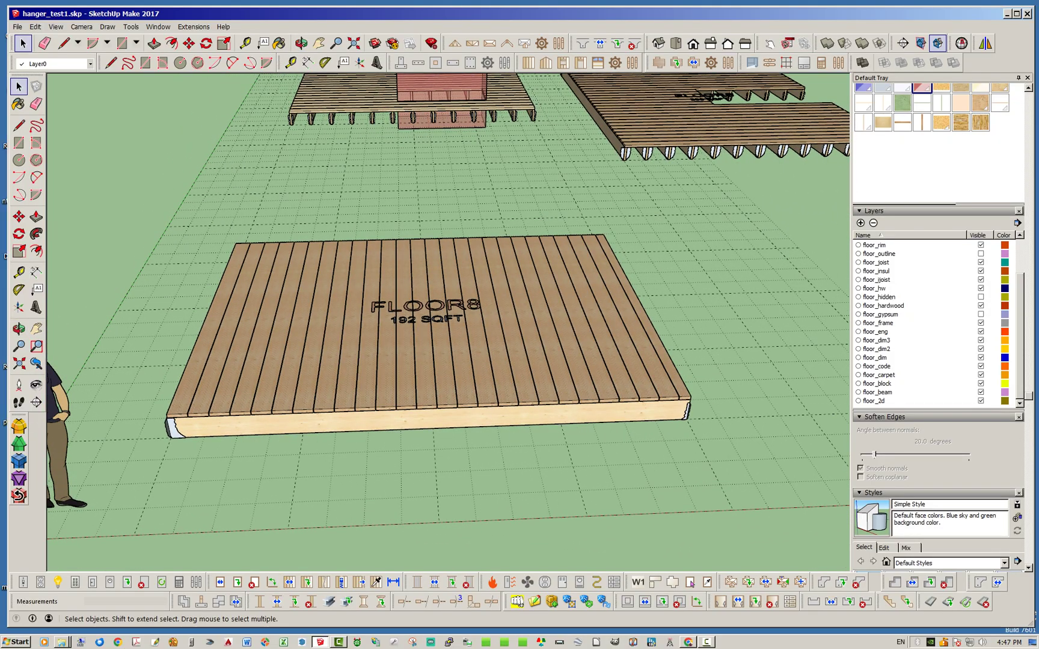
middle_click_drag(487, 346, 565, 318)
middle_click_drag(448, 322, 337, 325)
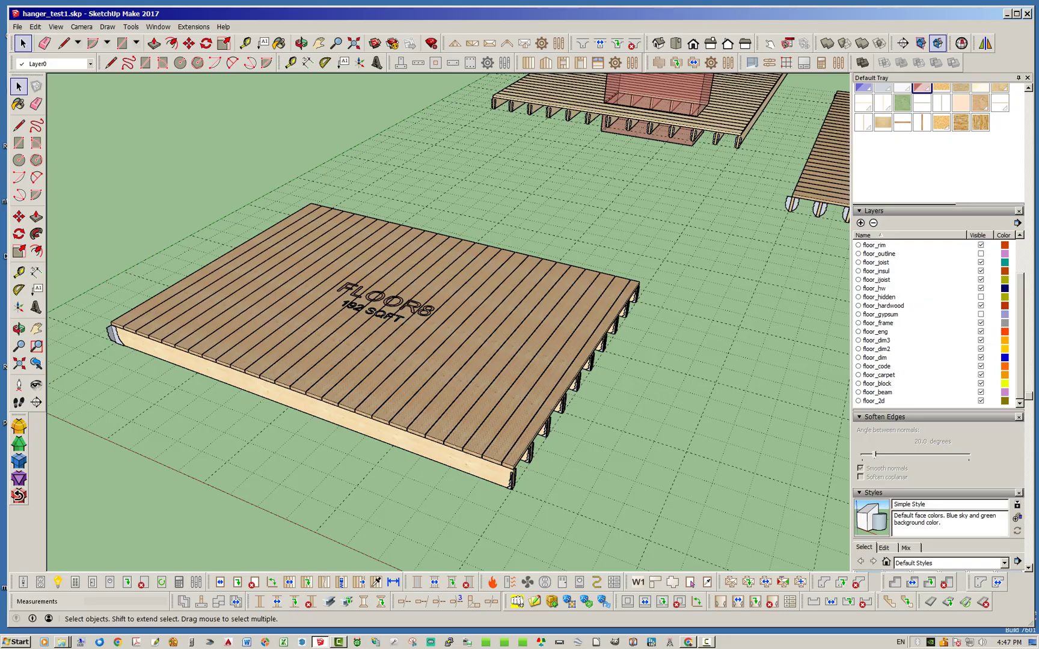
middle_click_drag(445, 325, 463, 304)
Edit the 192 sq ft floor assembly to set its 1-ply end hanger to NONE and update it
right_click(475, 341)
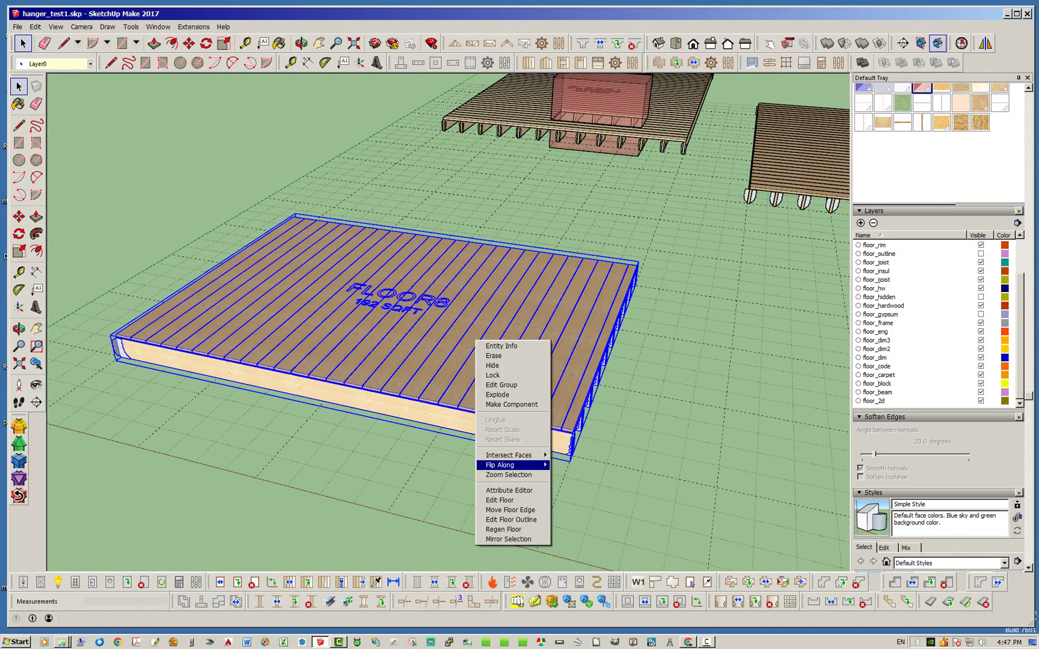
left_click(499, 501)
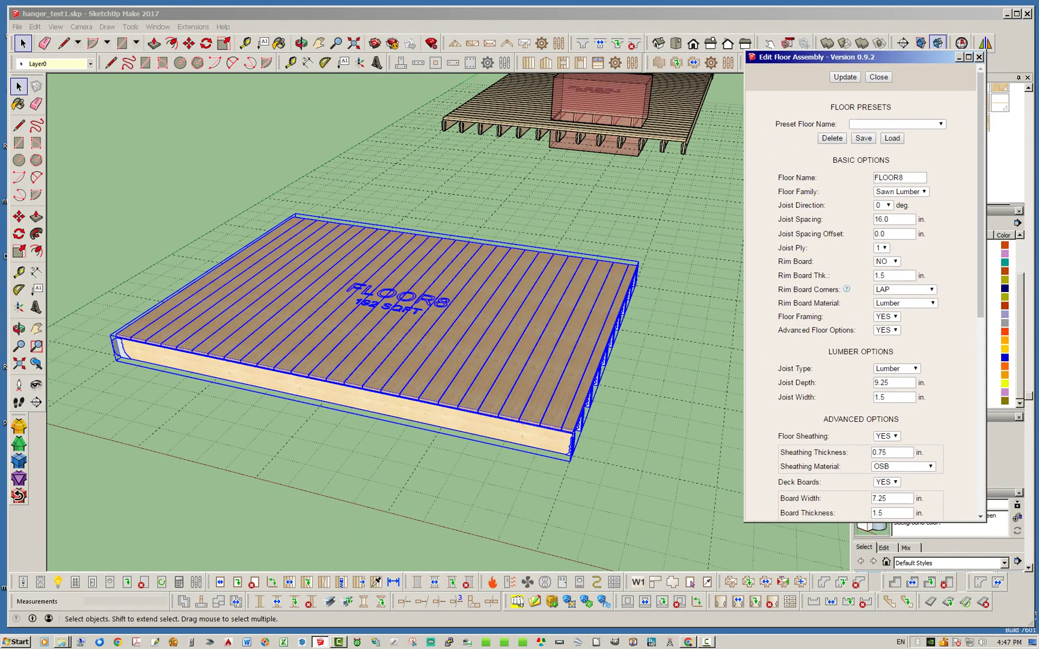
left_click_drag(842, 56, 859, 57)
mouse_move(493, 325)
middle_mouse_down()
mouse_move(397, 322)
mouse_move(394, 312)
mouse_move(472, 316)
middle_mouse_up()
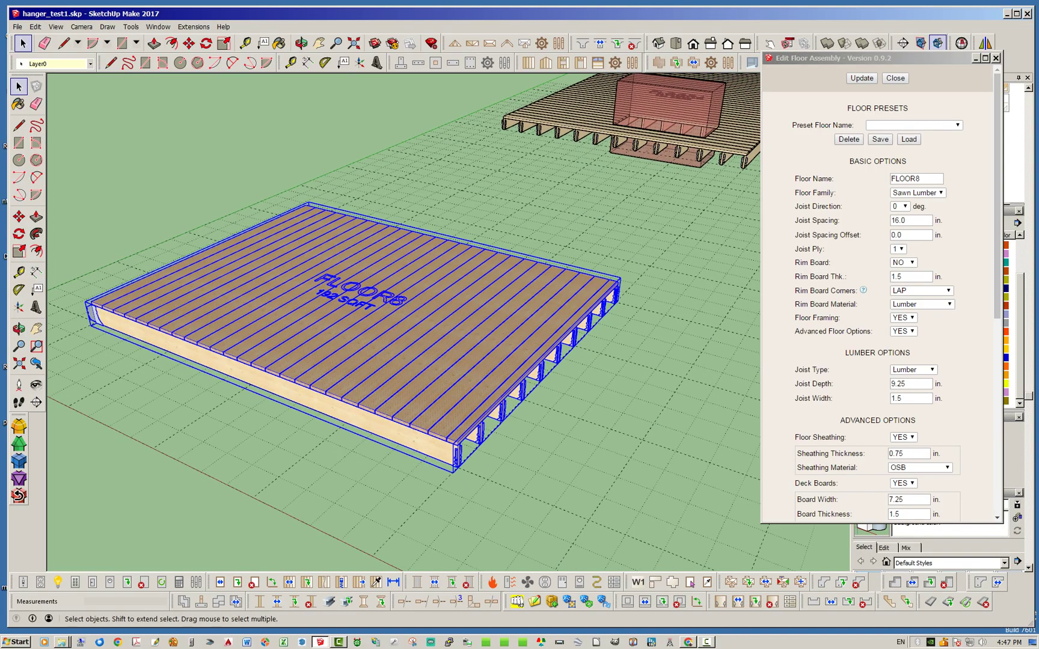
scroll(878, 300, "down", 6)
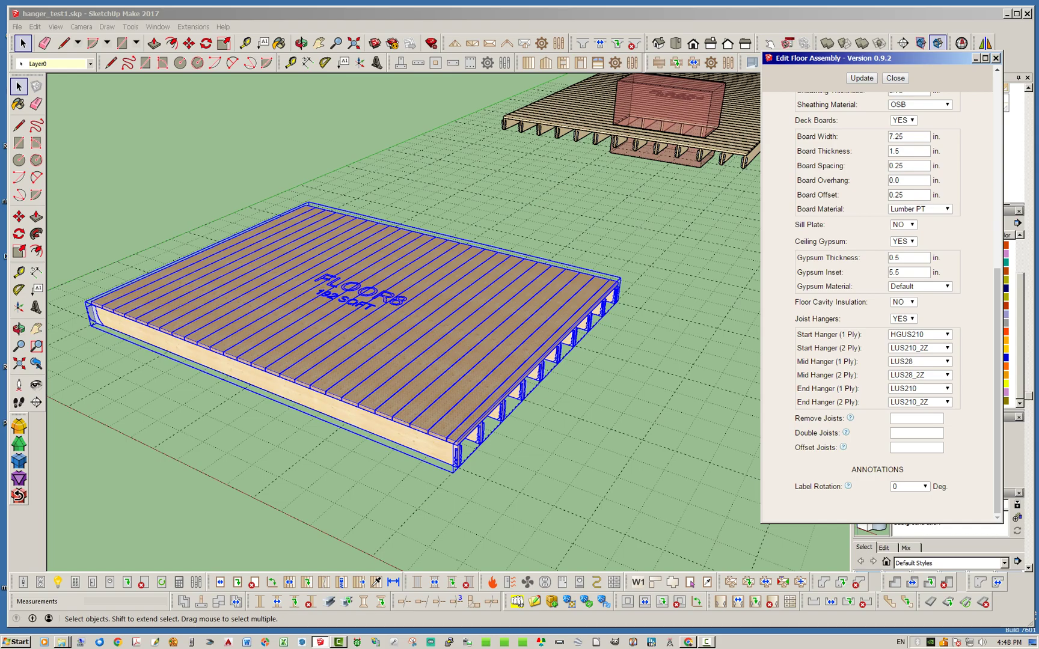
left_click(920, 388)
left_click(920, 389)
left_click(920, 388)
left_click_drag(948, 532, 948, 420)
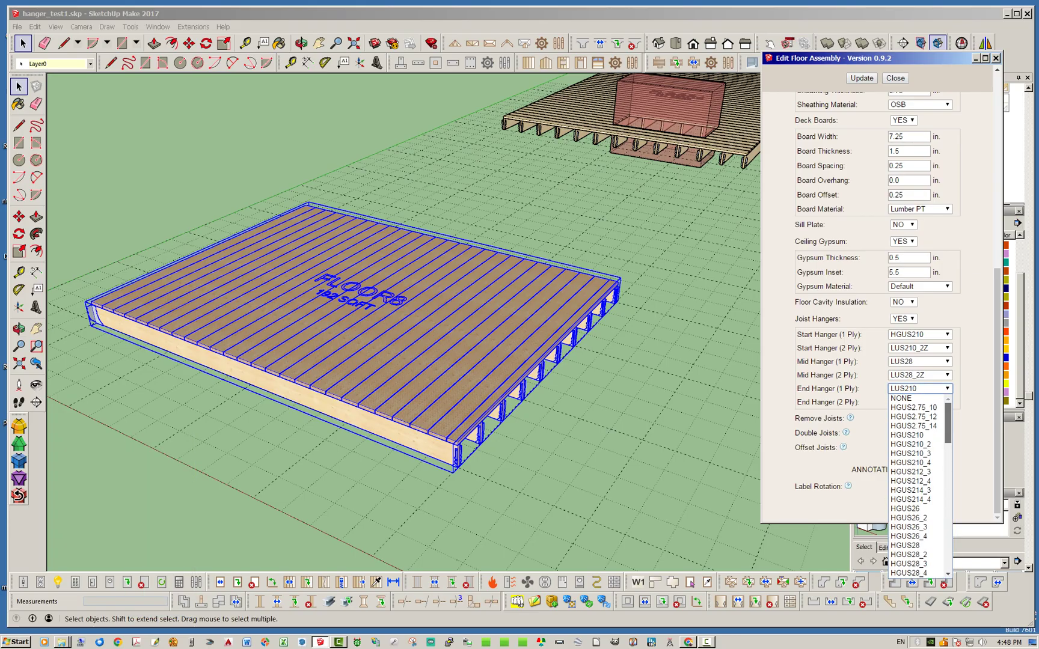
left_click(901, 398)
left_click(862, 78)
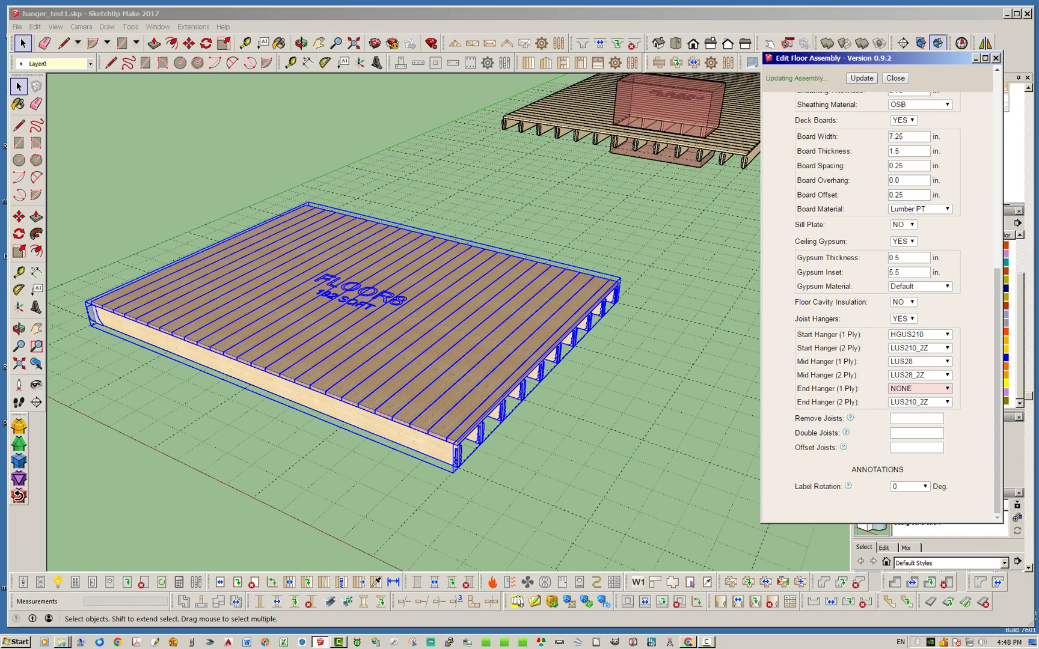
left_click(895, 78)
Examine both joist ends of the updated floor from several angles and compare it with the neighbouring floors
middle_click_drag(337, 337, 340, 376)
scroll(454, 318, "down", 3)
middle_click_drag(454, 319, 481, 353)
scroll(235, 421, "up", 2)
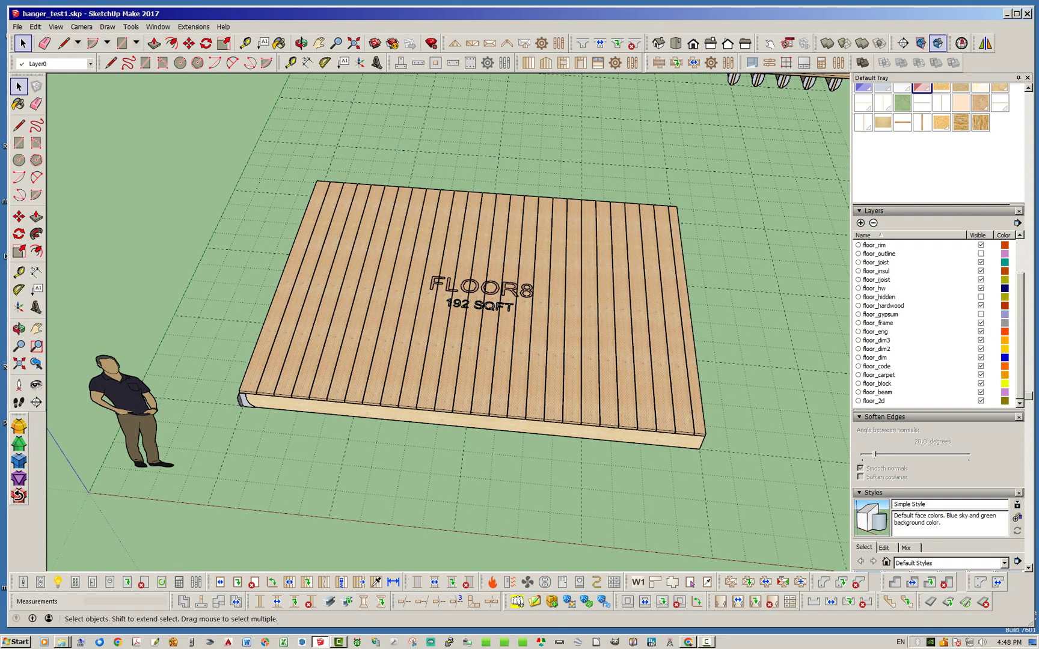
middle_click_drag(454, 313, 430, 180)
middle_click_drag(421, 355, 404, 448)
scroll(448, 313, "down", 2)
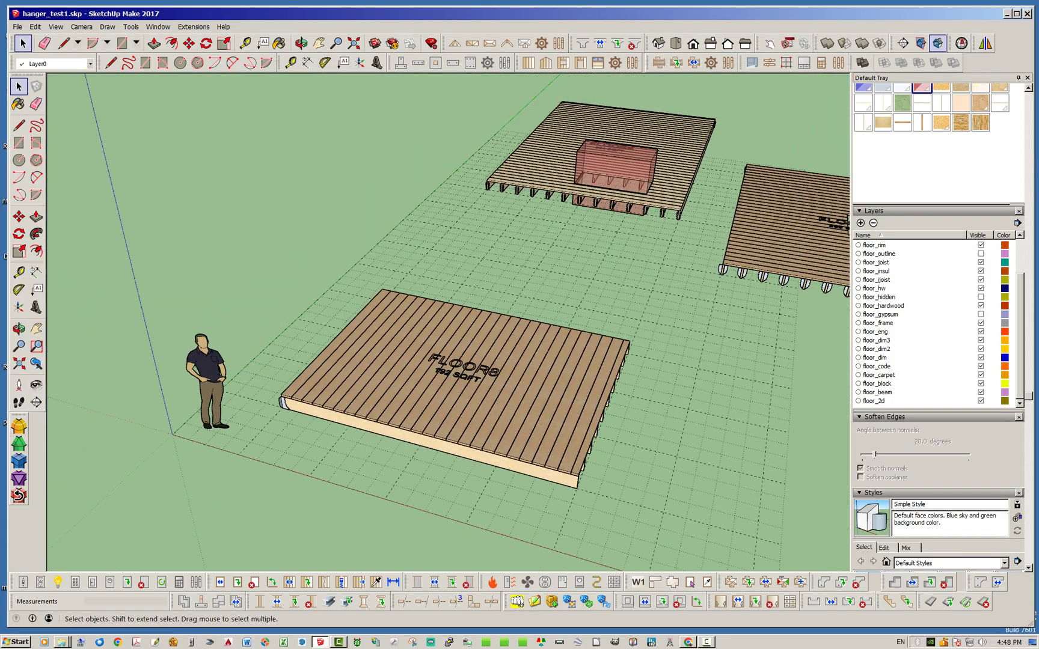
middle_click_drag(448, 313, 495, 346)
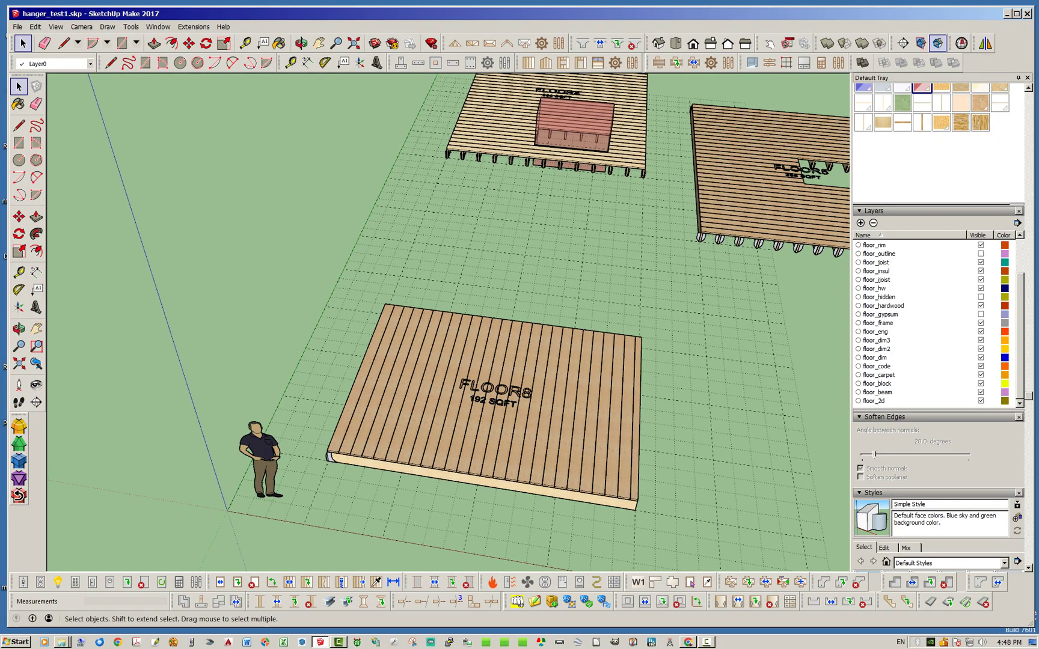
middle_click_drag(495, 345, 451, 328)
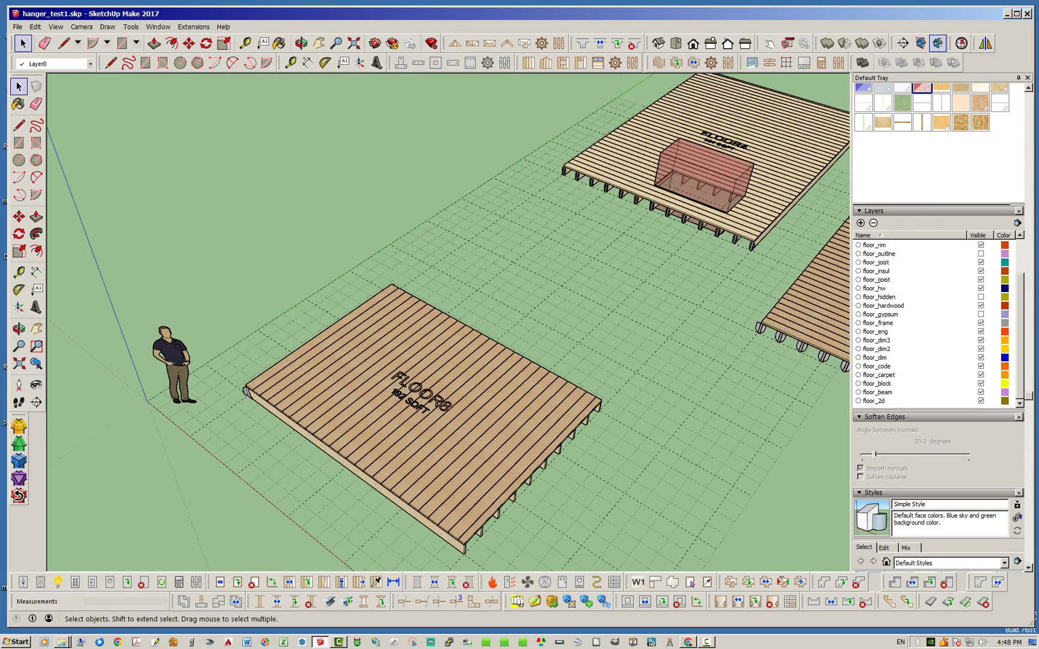
scroll(190, 424, "down", 3)
scroll(627, 216, "up", 5)
middle_click_drag(625, 253, 637, 229)
scroll(652, 205, "down", 2)
scroll(731, 232, "down", 3)
middle_click_drag(421, 385, 511, 288)
scroll(324, 476, "up", 4)
scroll(280, 442, "down", 3)
middle_click_drag(280, 442, 294, 511)
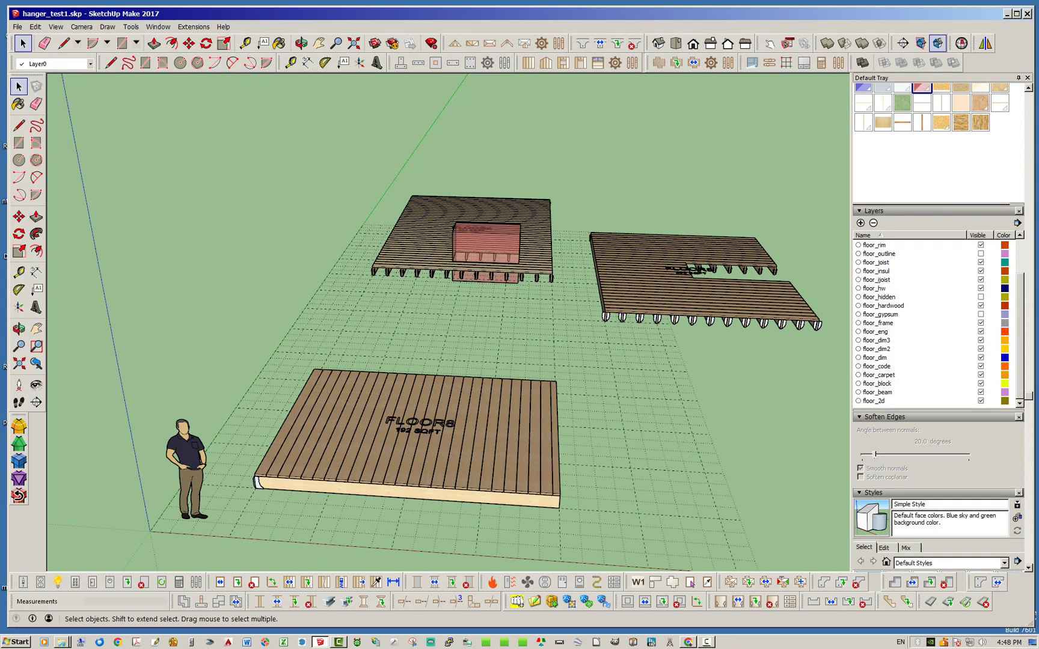
Check the start and end sides of the floor from its underside and from above
middle_click_drag(295, 511, 307, 253)
scroll(300, 271, "up", 4)
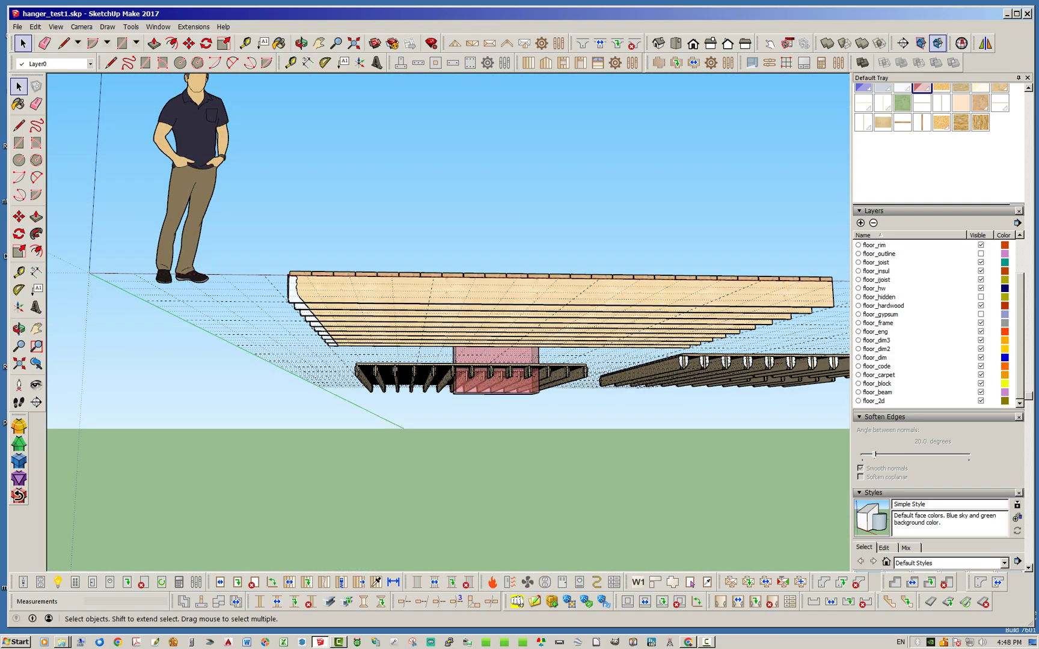
middle_click_drag(308, 253, 310, 421)
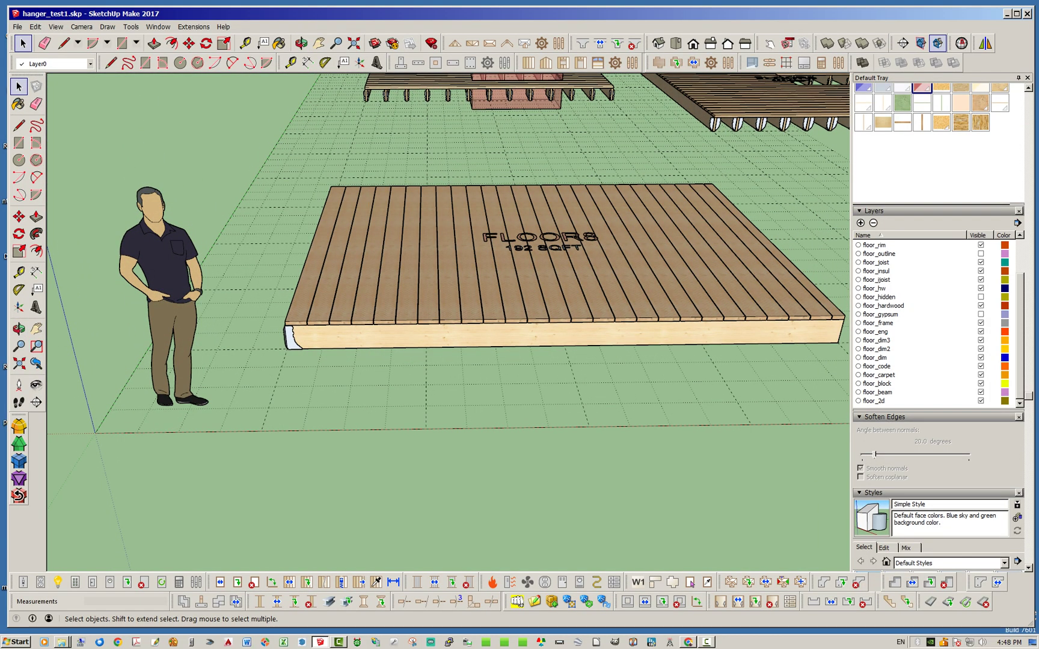
scroll(270, 387, "down", 5)
middle_click_drag(473, 373, 422, 403)
scroll(423, 404, "up", 3)
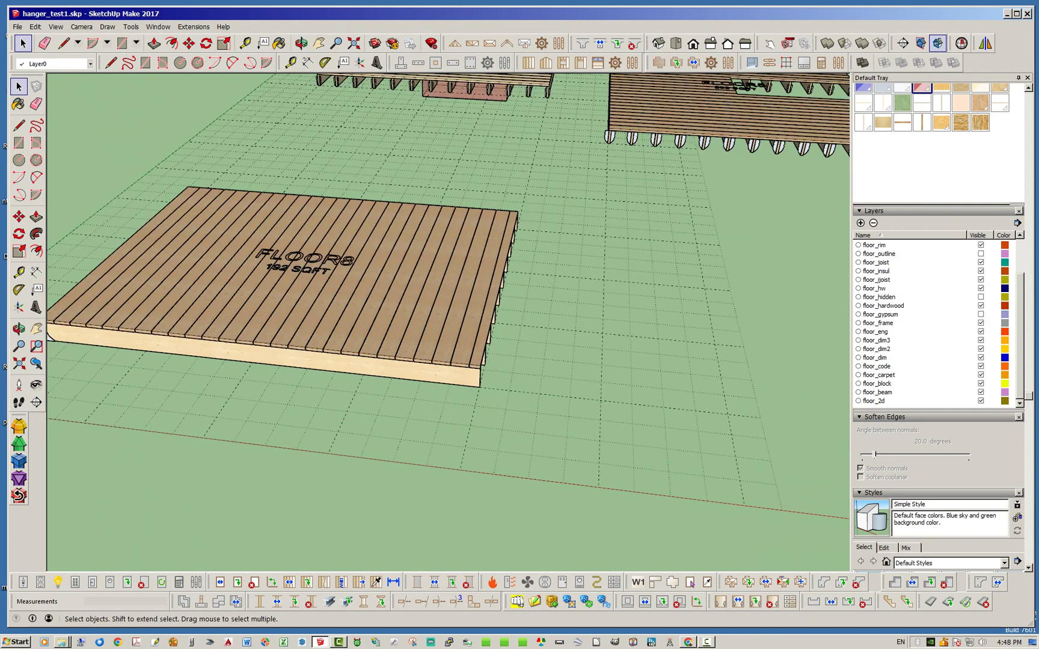
scroll(484, 386, "down", 4)
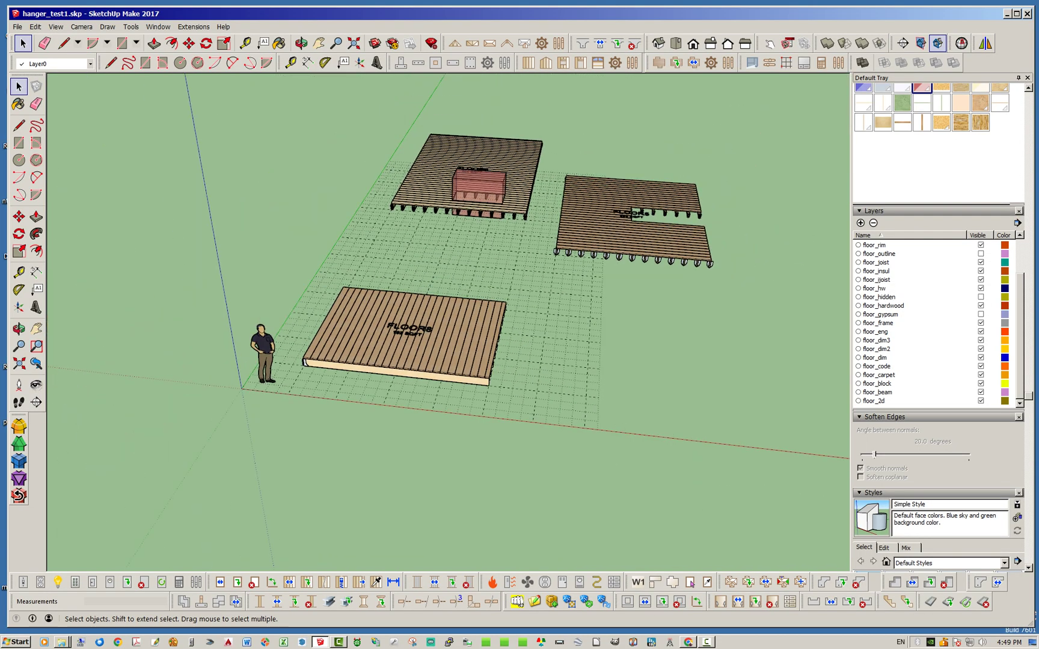
Edit the 192 sq ft floor assembly to set its joist direction to 90 degrees and update it
middle_click_drag(484, 386, 481, 415)
left_click(469, 385)
right_click(360, 356)
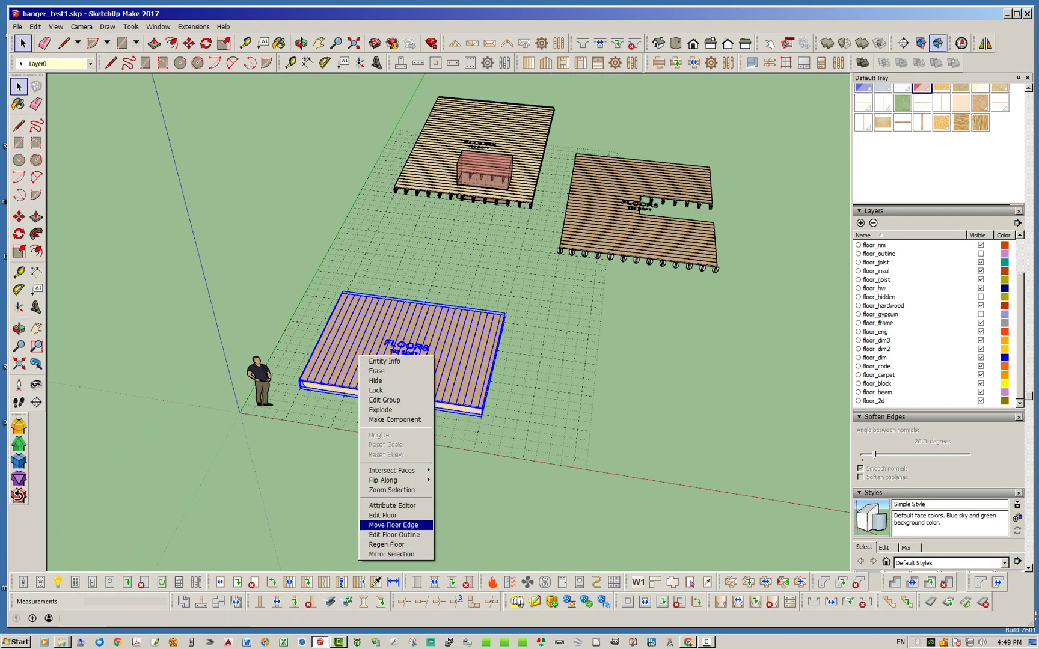
left_click(385, 515)
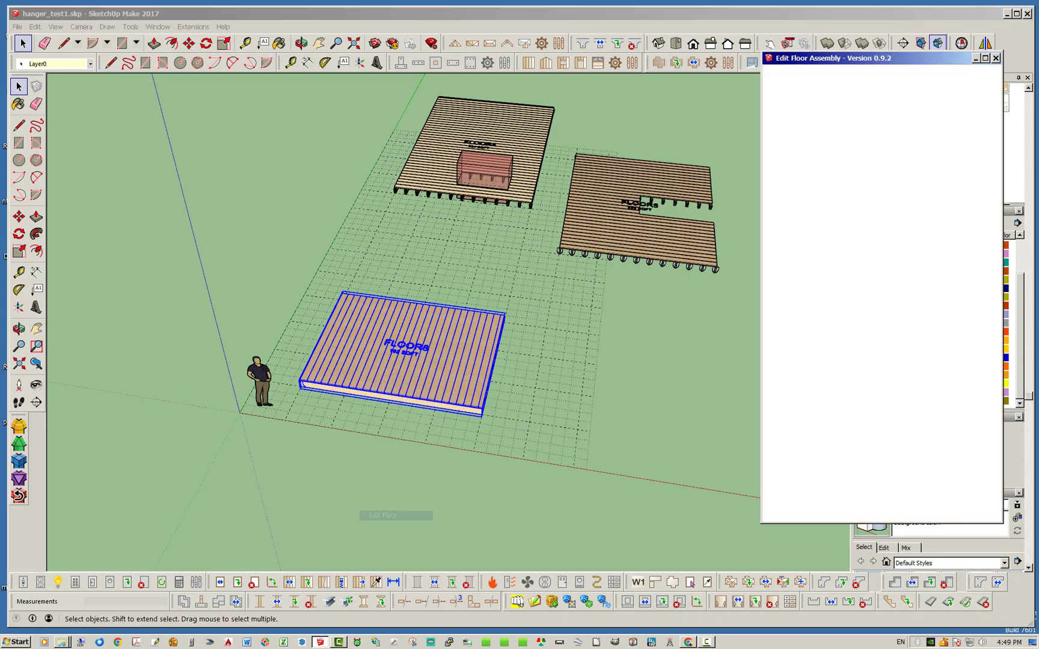
left_click(899, 206)
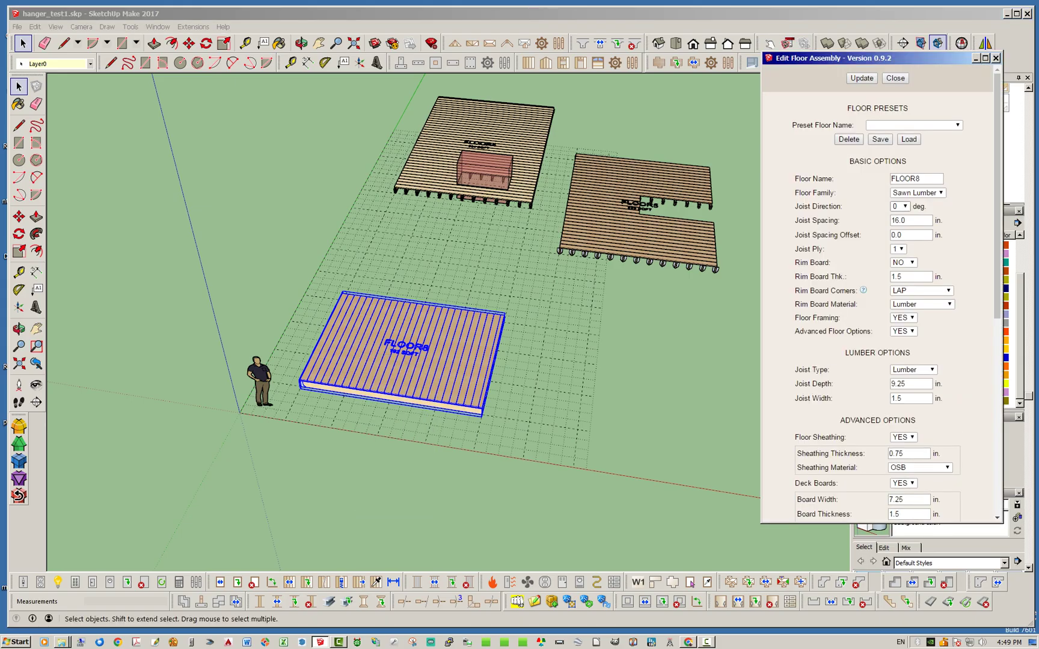
left_click(897, 226)
left_click(862, 78)
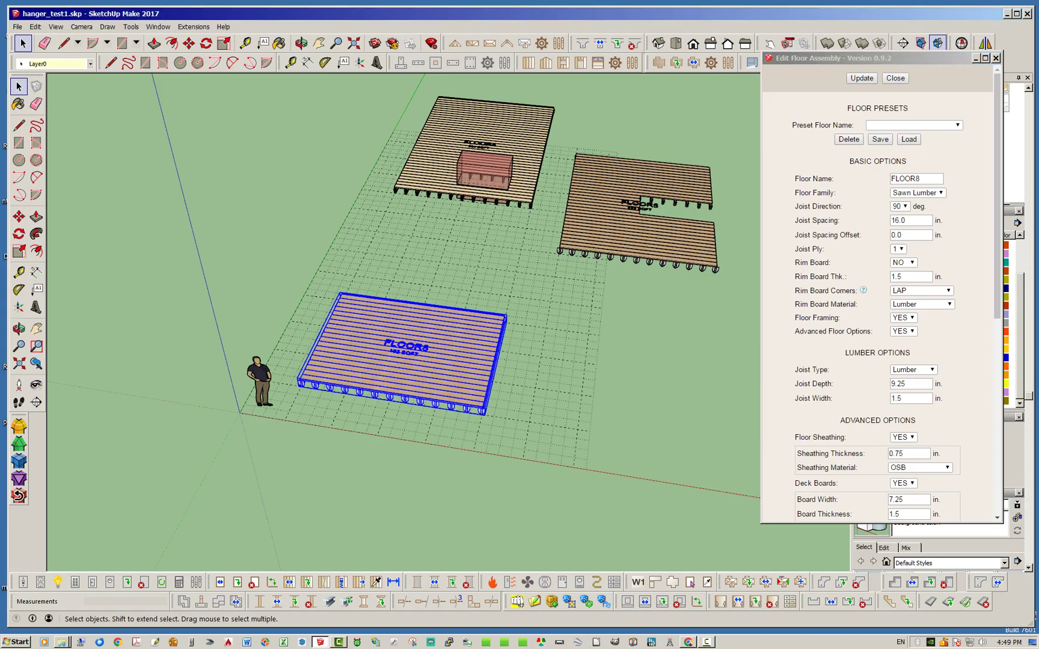
Examine the hanger placement on opposite sides of the rotated floor and review its joist hanger settings
middle_click_drag(472, 391, 252, 361)
scroll(445, 415, "up", 3)
scroll(438, 421, "down", 1)
scroll(489, 292, "up", 3)
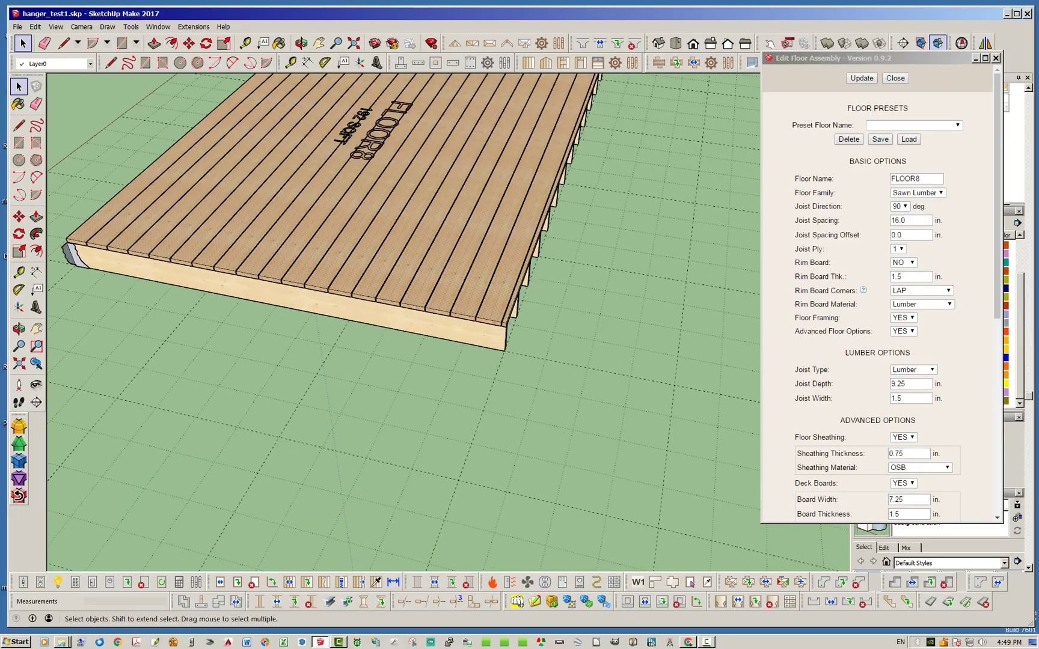
scroll(878, 300, "down", 6)
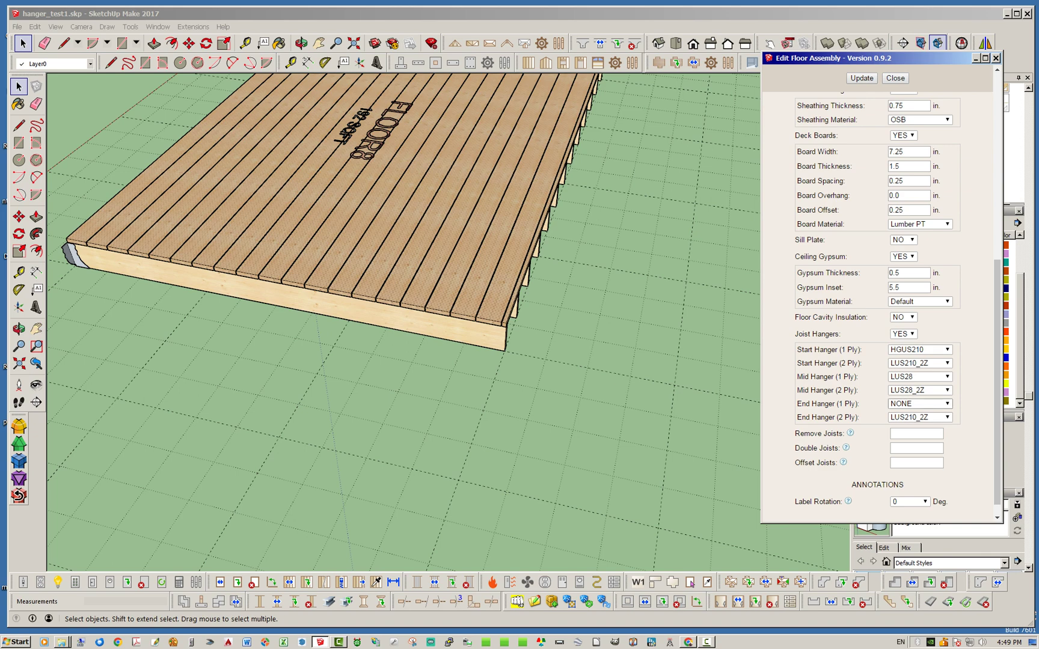
left_click(417, 426)
scroll(418, 426, "down", 5)
mouse_move(418, 425)
middle_mouse_down()
mouse_move(475, 439)
mouse_move(692, 421)
middle_mouse_up()
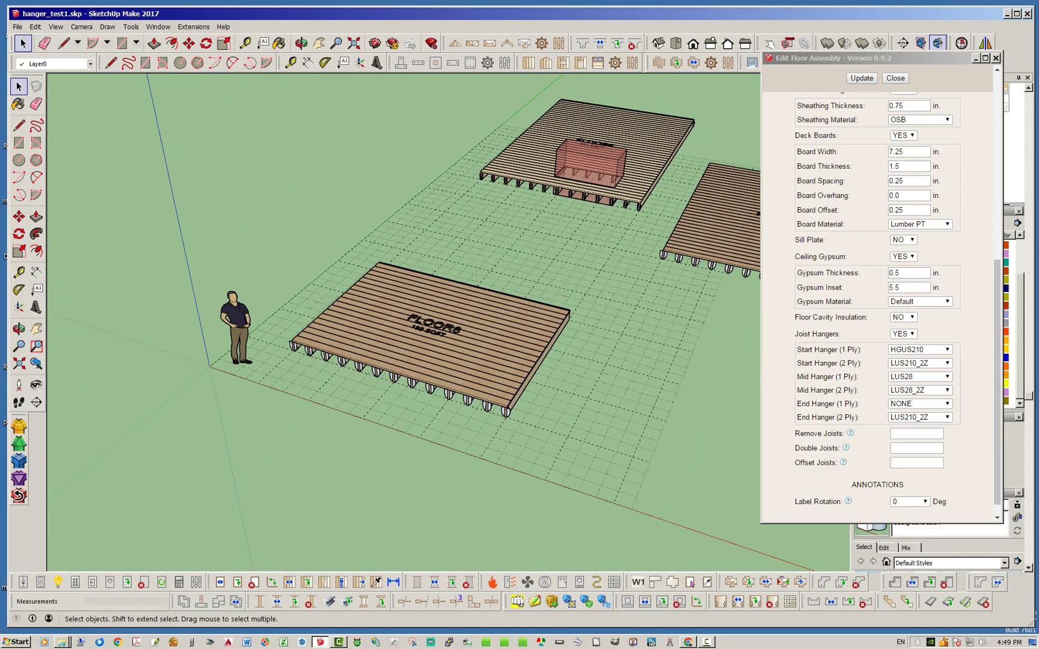
middle_click_drag(692, 421, 475, 421)
middle_click_drag(253, 355, 457, 307)
scroll(349, 350, "up", 3)
middle_click_drag(536, 332, 406, 395)
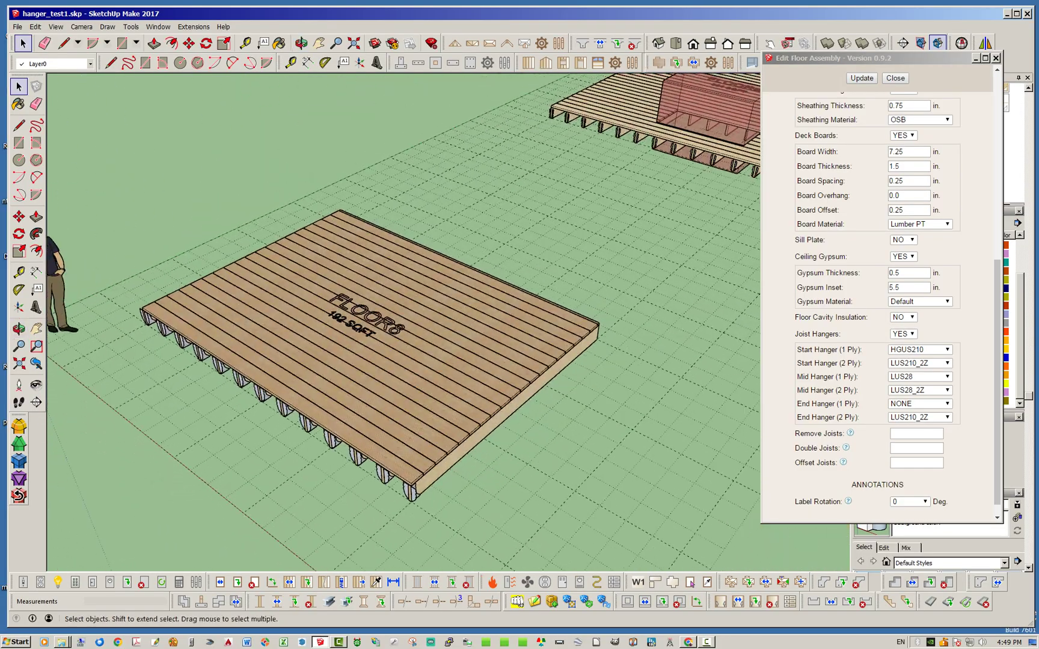
scroll(406, 395, "up", 2)
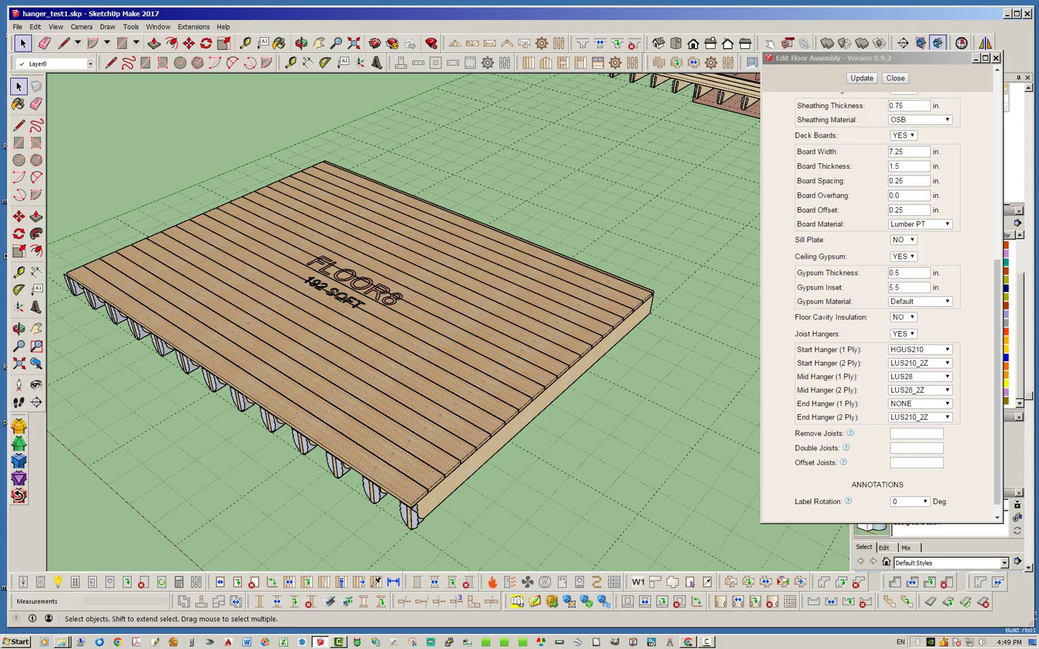
scroll(481, 397, "down", 1)
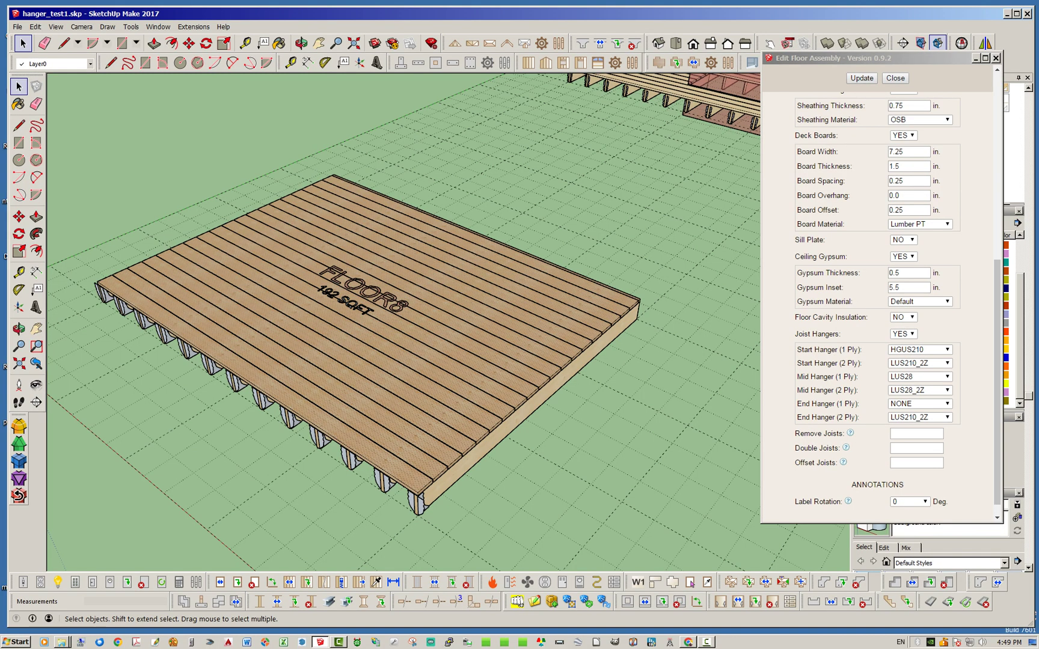
middle_click_drag(421, 361, 373, 352)
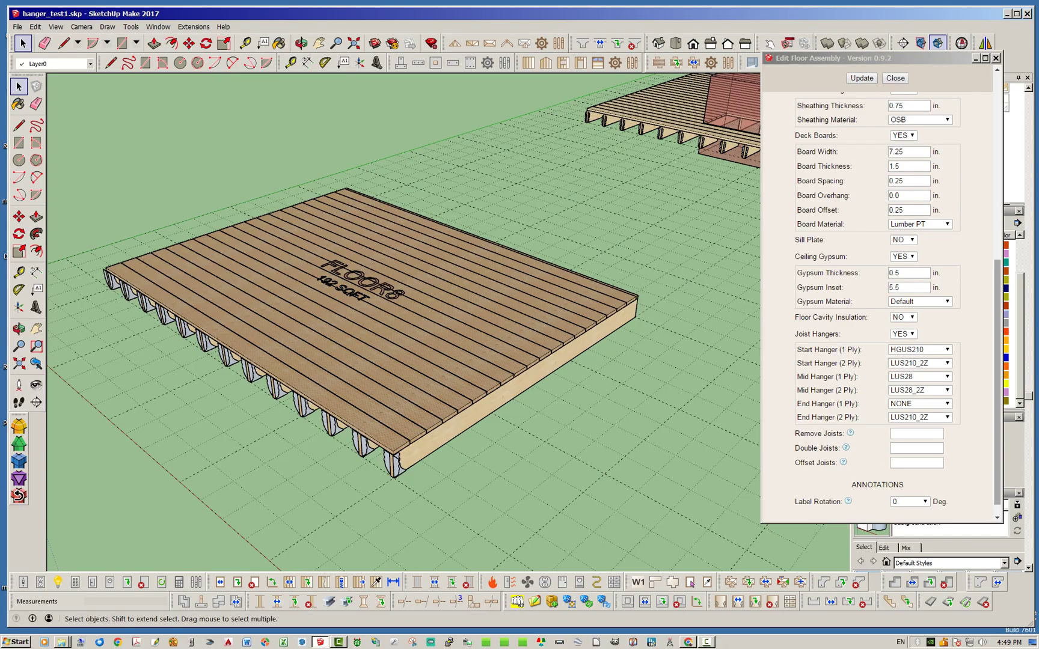
Set the floor's Deck Boards option to NO and update the assembly
scroll(896, 306, "up", 3)
left_click(903, 282)
left_click(903, 301)
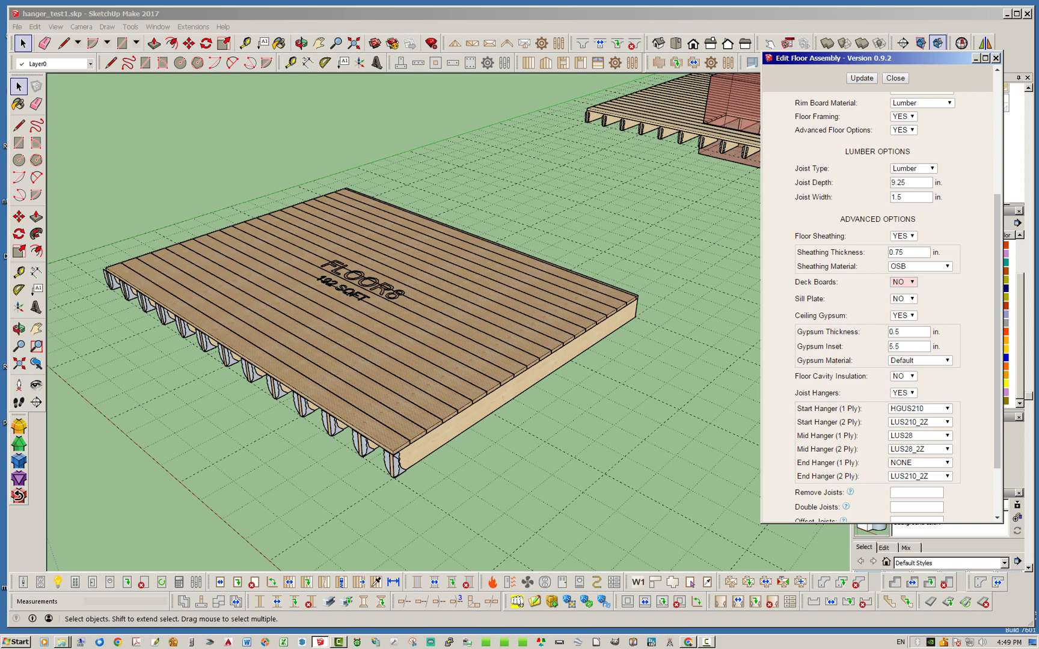
left_click(861, 79)
left_click(861, 78)
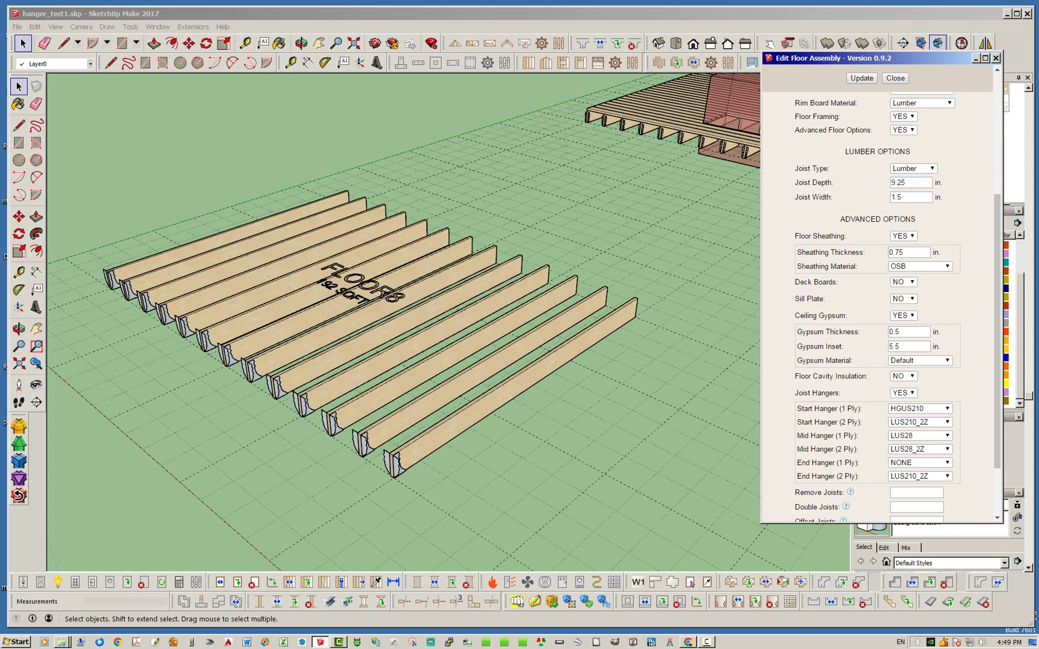
Set the floor's Ceiling Gypsum and Floor Sheathing to NO and update the assembly
left_click(903, 315)
left_click(902, 337)
left_click(904, 236)
left_click(902, 257)
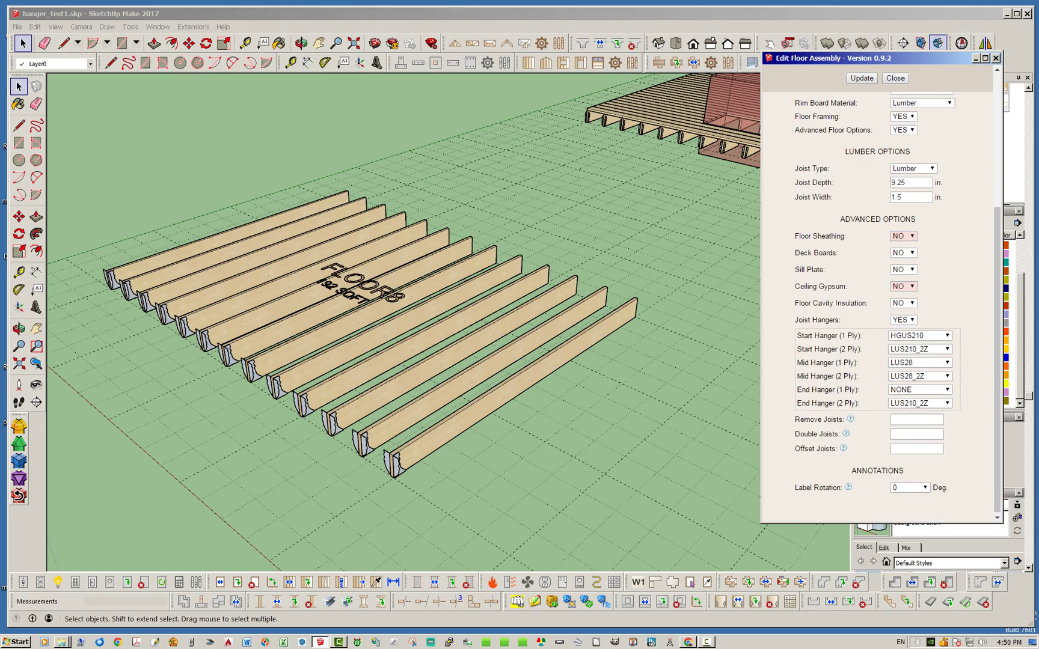
left_click(862, 77)
mouse_move(385, 313)
middle_mouse_down()
mouse_move(361, 343)
mouse_move(385, 328)
middle_mouse_up()
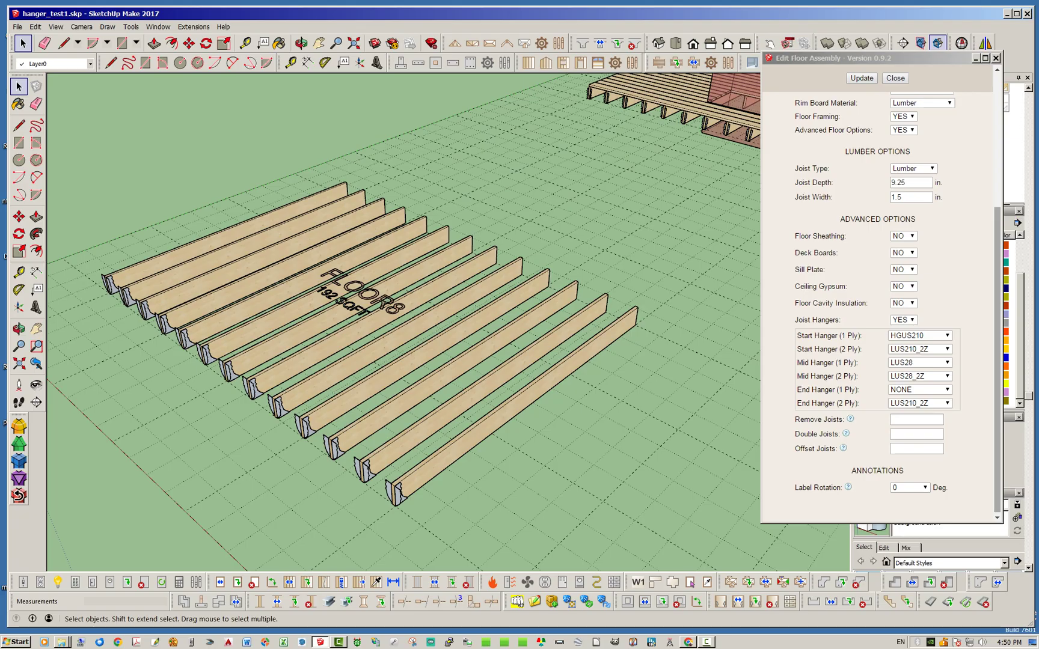
left_click_drag(997, 359, 997, 226)
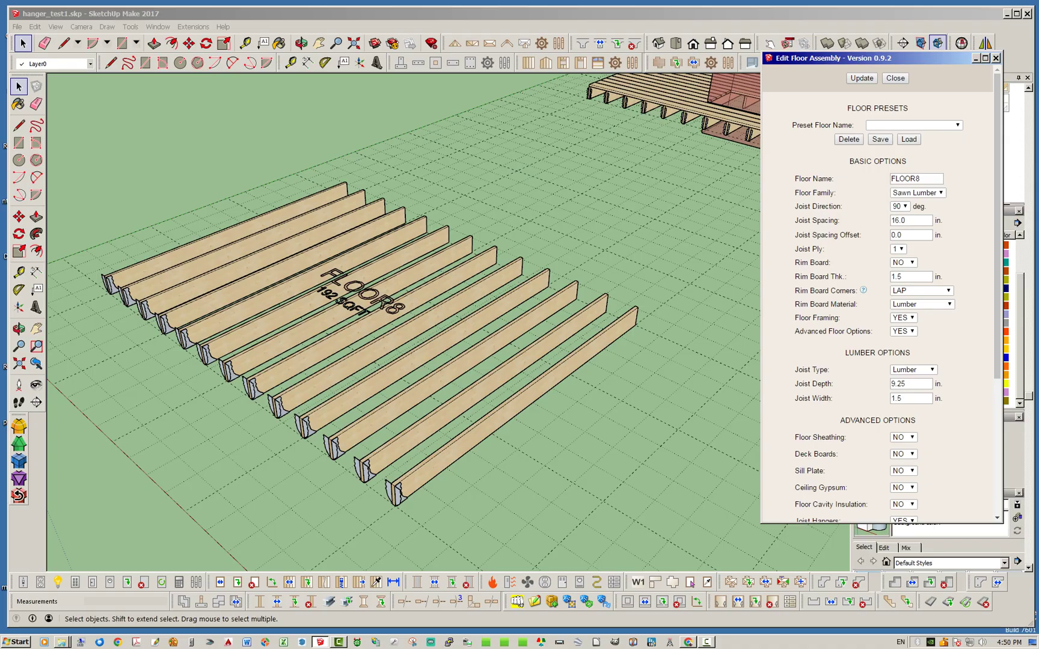
Set the floor's Joist Ply to 2, update the assembly and inspect the hangers on the double joists
left_click(898, 248)
left_click(897, 269)
left_click(861, 78)
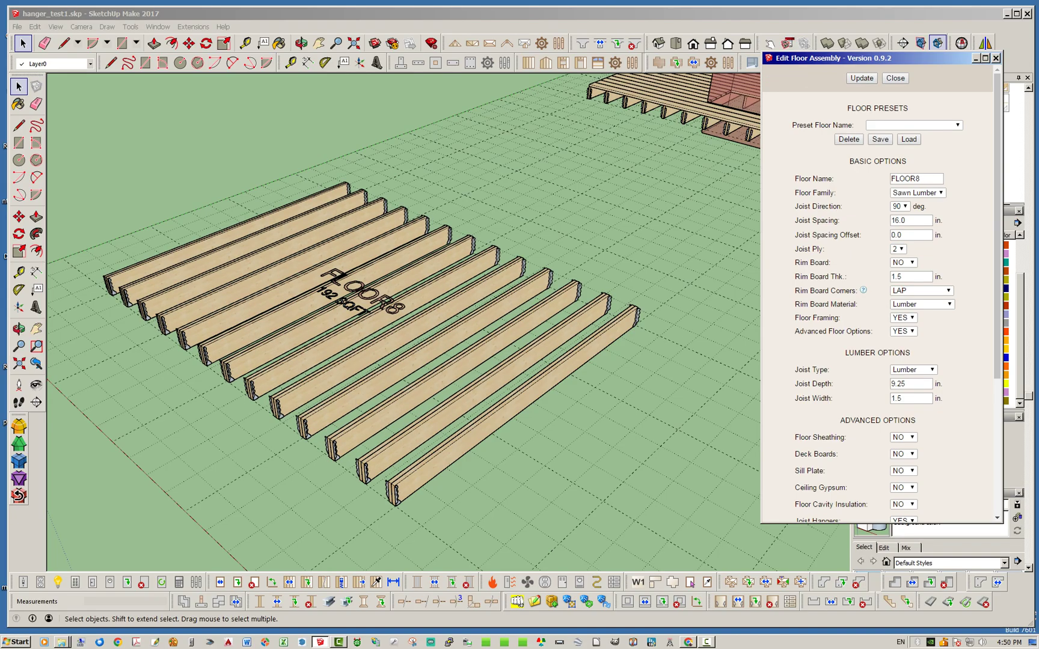
middle_click_drag(517, 301, 445, 304)
scroll(289, 478, "up", 3)
middle_click_drag(313, 469, 391, 470)
scroll(391, 466, "up", 4)
scroll(402, 318, "down", 10)
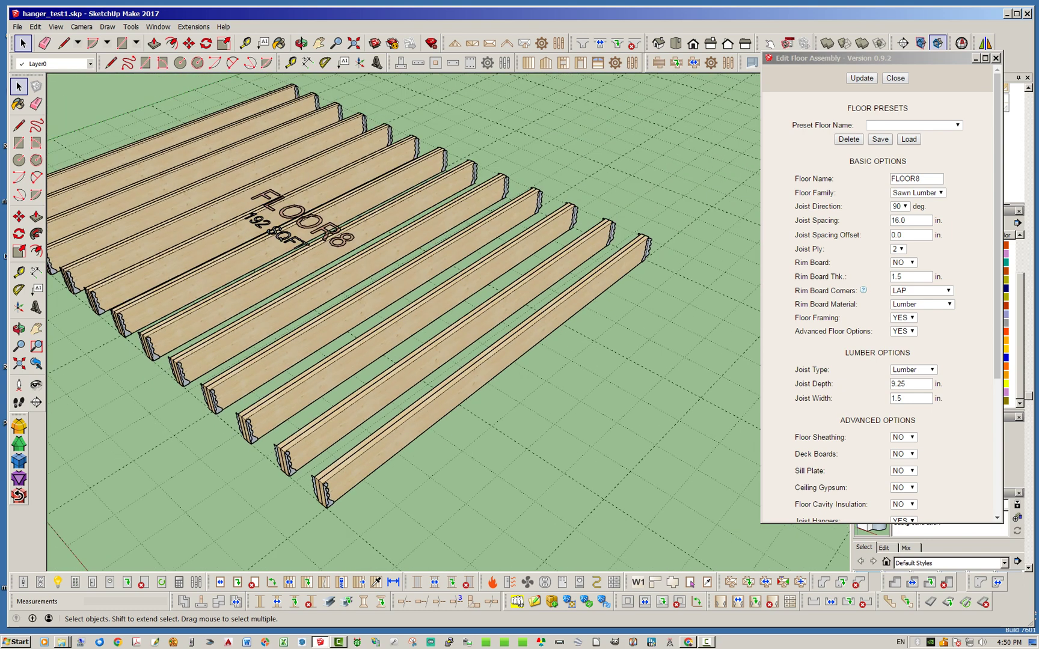
Set End Hanger (2 Ply) to NONE, update the assembly and check both ends of the double joists
scroll(665, 252, "down", 3)
scroll(878, 301, "down", 6)
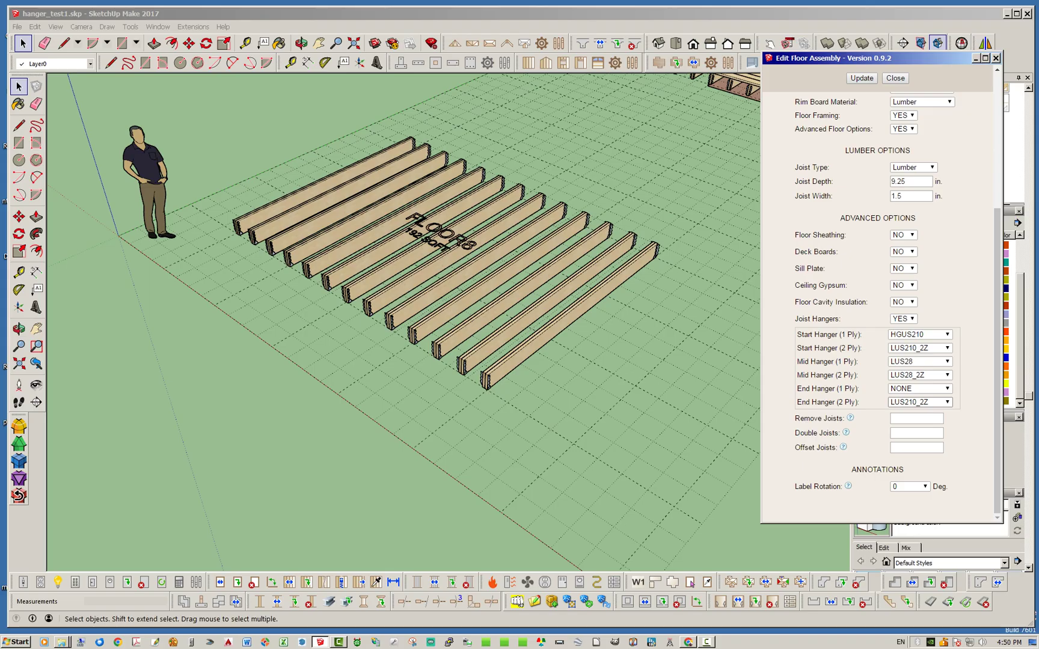
left_click(920, 402)
scroll(916, 439, "up", 9)
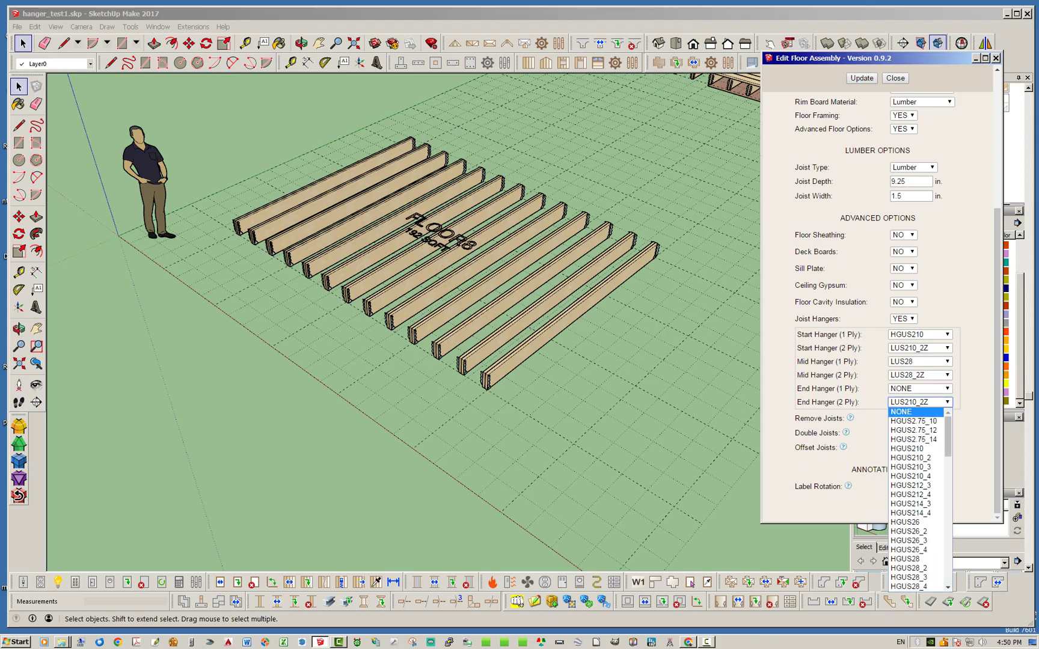
left_click(909, 412)
left_click(861, 78)
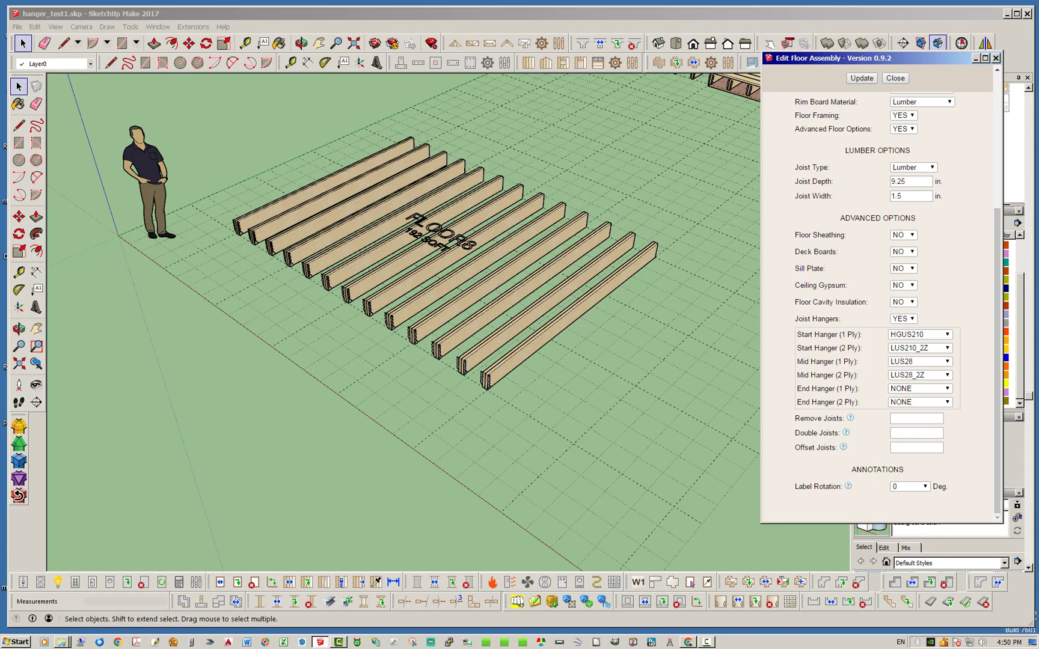
middle_click_drag(608, 282, 541, 325)
scroll(592, 360, "up", 2)
middle_click_drag(592, 361, 635, 179)
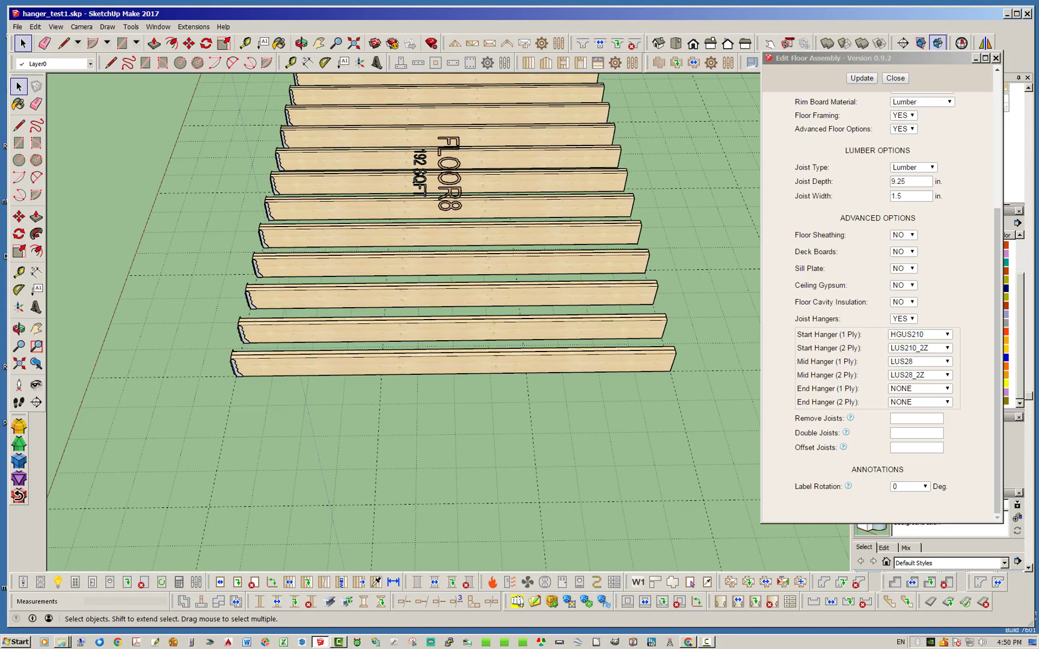
middle_click_drag(421, 337, 562, 304)
scroll(556, 403, "down", 2)
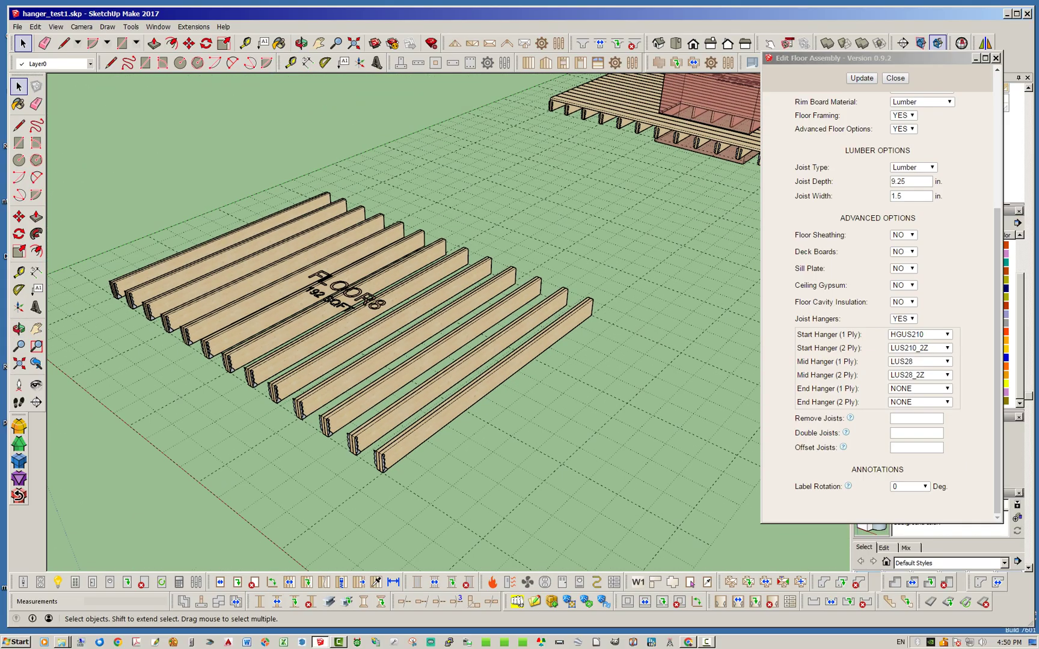
scroll(264, 337, "up", 2)
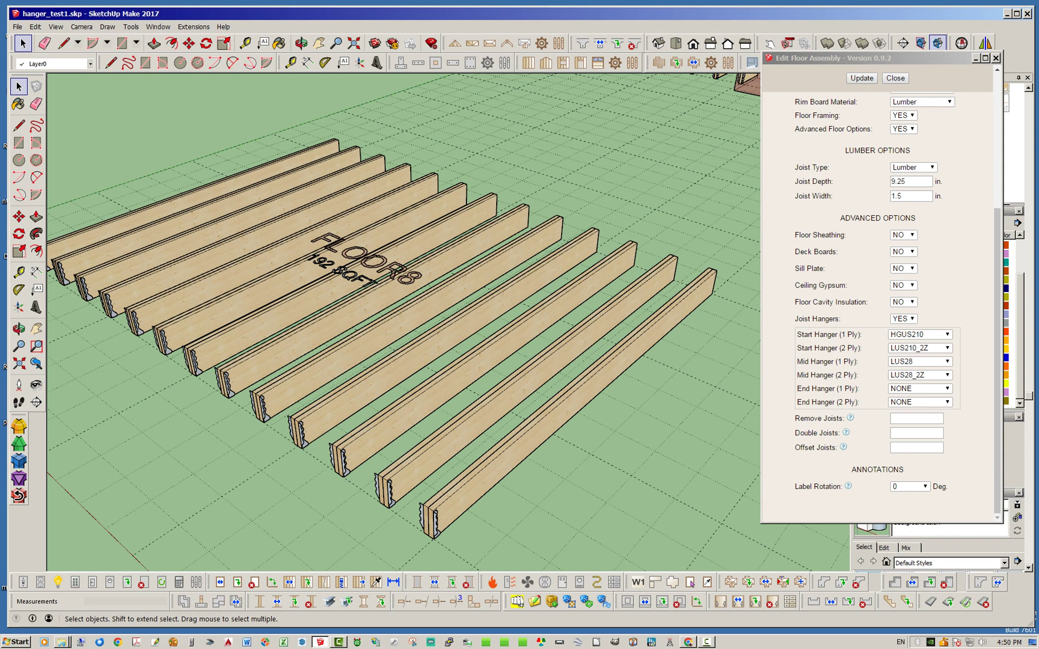
Set the floor's Joist Ply to 1 and update the assembly
mouse_move(997, 360)
left_mouse_down()
mouse_move(997, 227)
mouse_move(997, 360)
left_mouse_up()
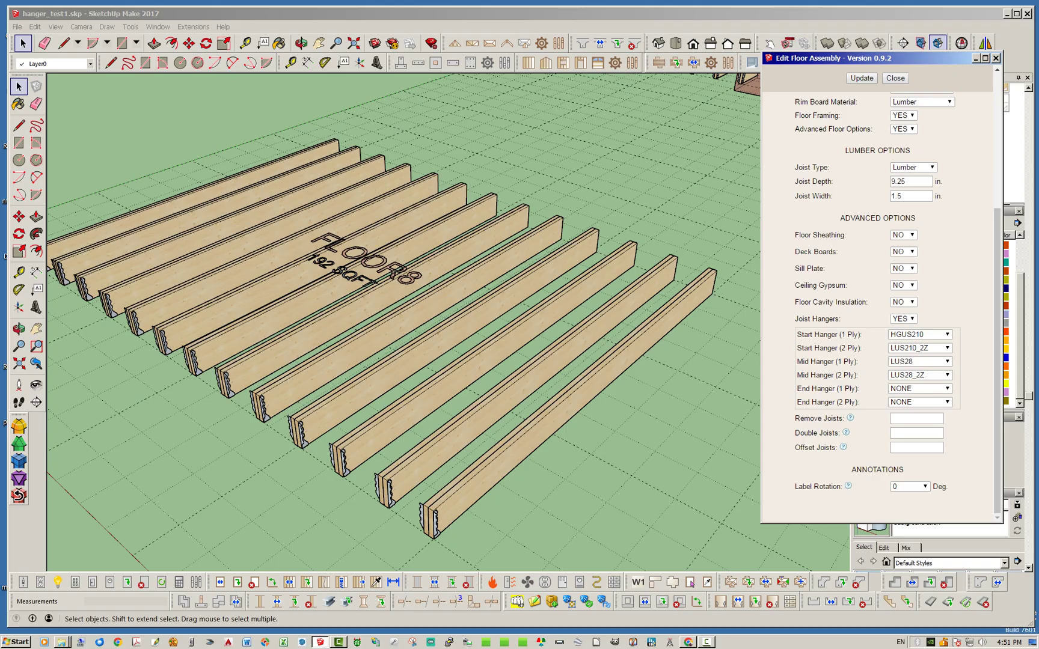
left_click_drag(997, 361, 997, 226)
left_click(898, 249)
left_click(896, 259)
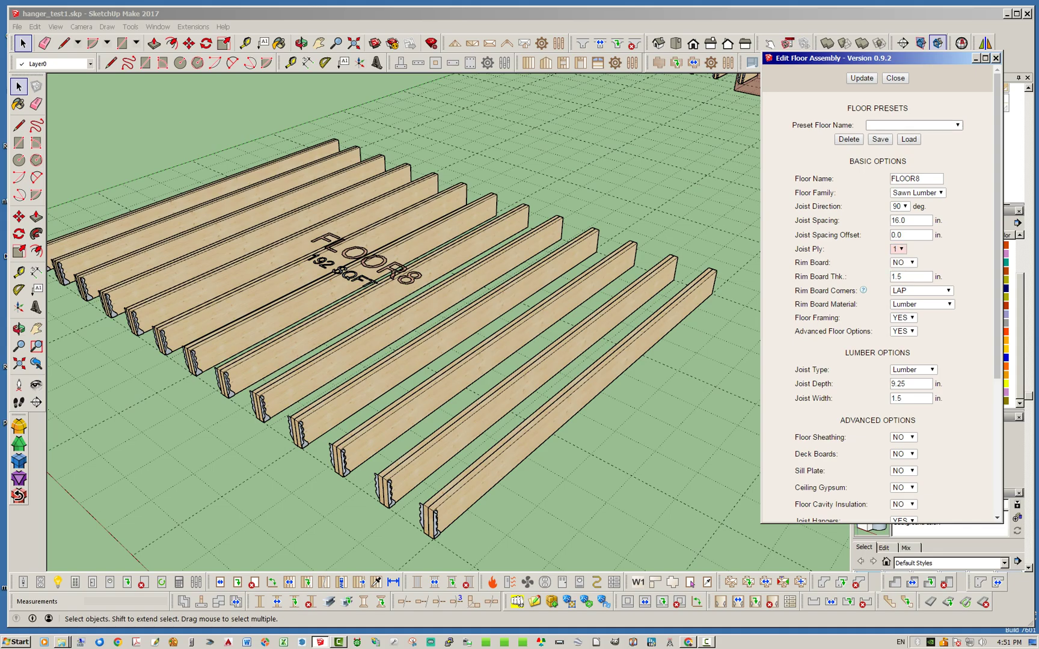
left_click(862, 79)
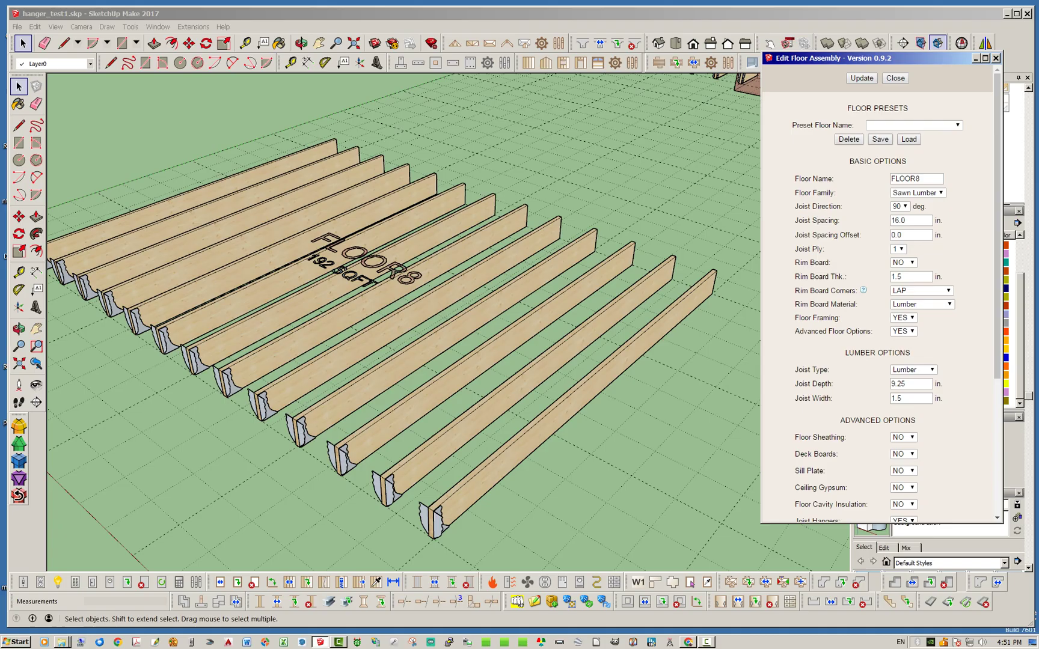
Set Double Joists to 3 for the floor and update the assembly
scroll(878, 300, "down", 3)
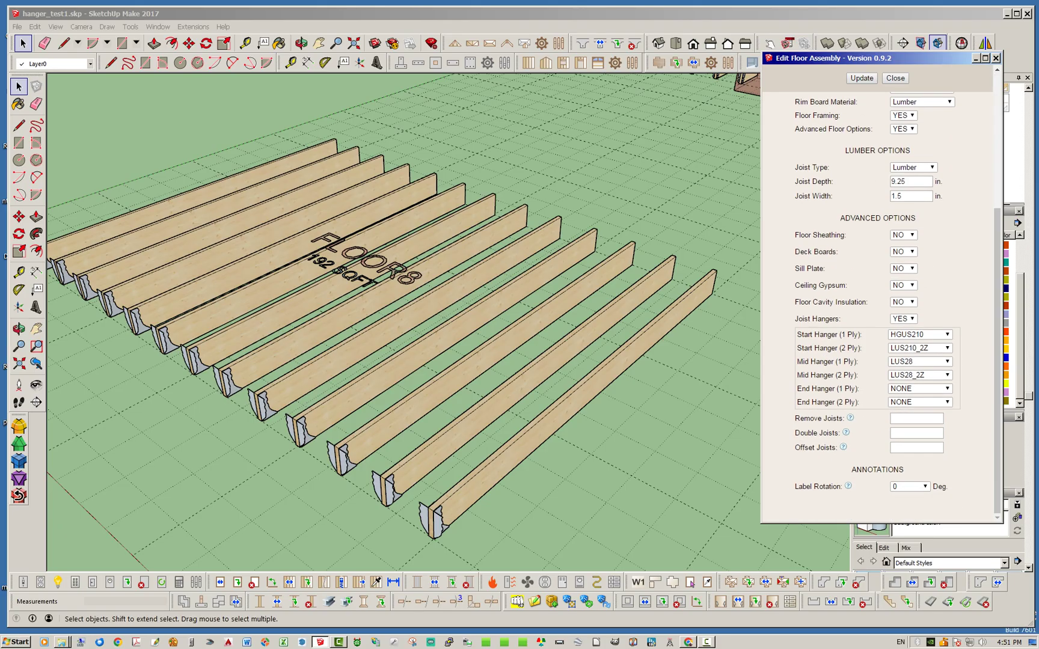
left_click(916, 433)
type("3")
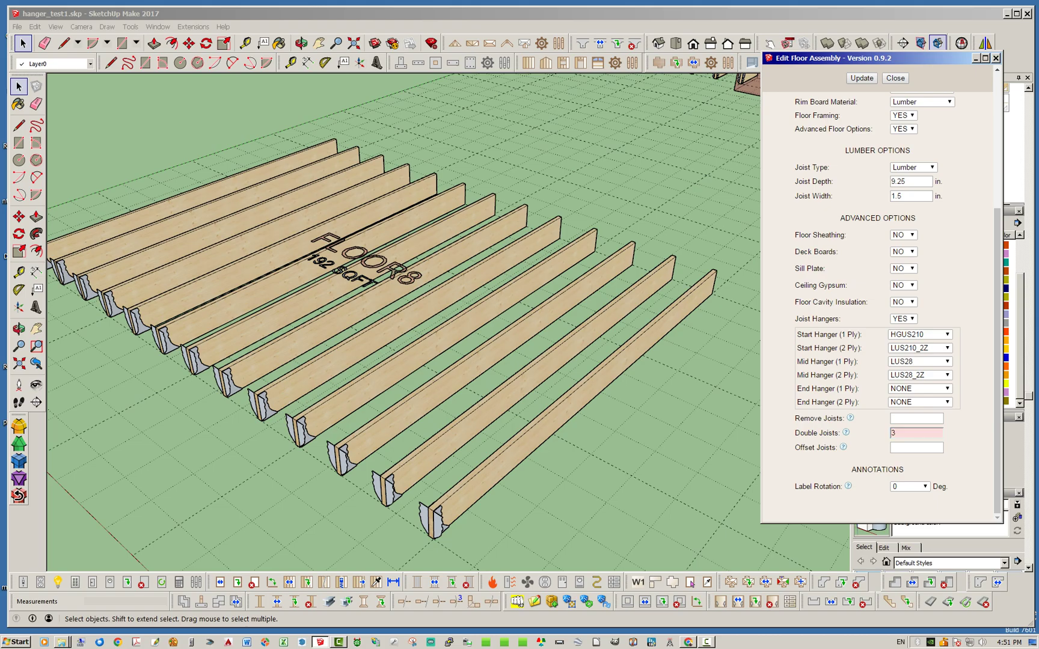
left_click(861, 79)
Examine the start hanger on the doubled third joist and compare it with those on the neighbouring single joists
middle_click_drag(361, 337, 541, 283)
middle_click_drag(337, 421, 270, 457)
scroll(421, 433, "up", 4)
scroll(421, 433, "down", 1)
scroll(385, 360, "down", 5)
scroll(385, 361, "up", 6)
scroll(271, 457, "down", 3)
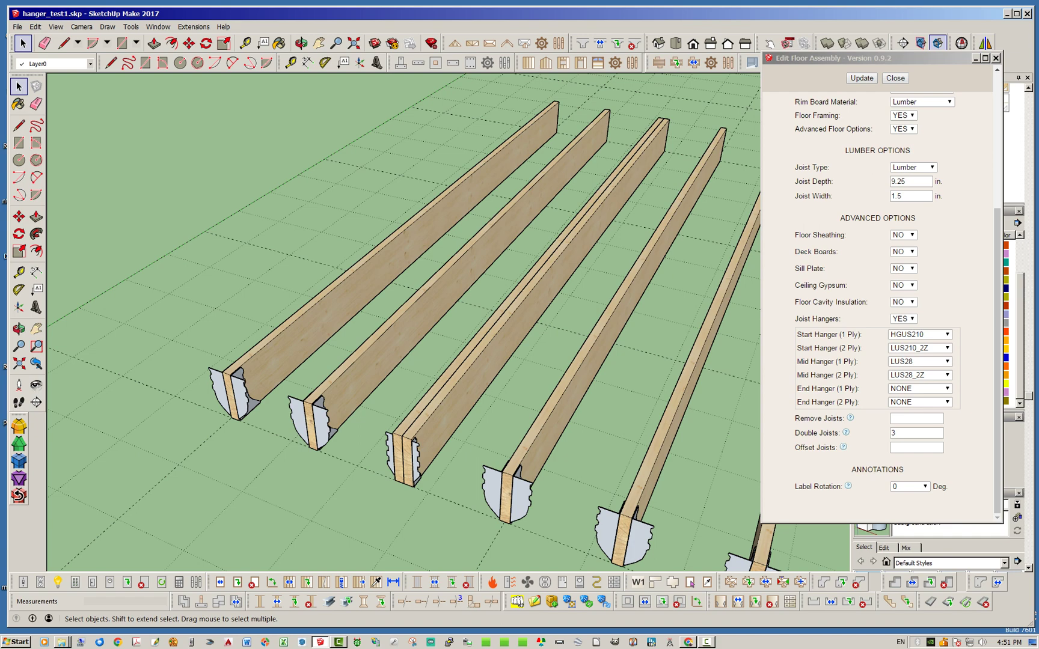
scroll(421, 469, "up", 3)
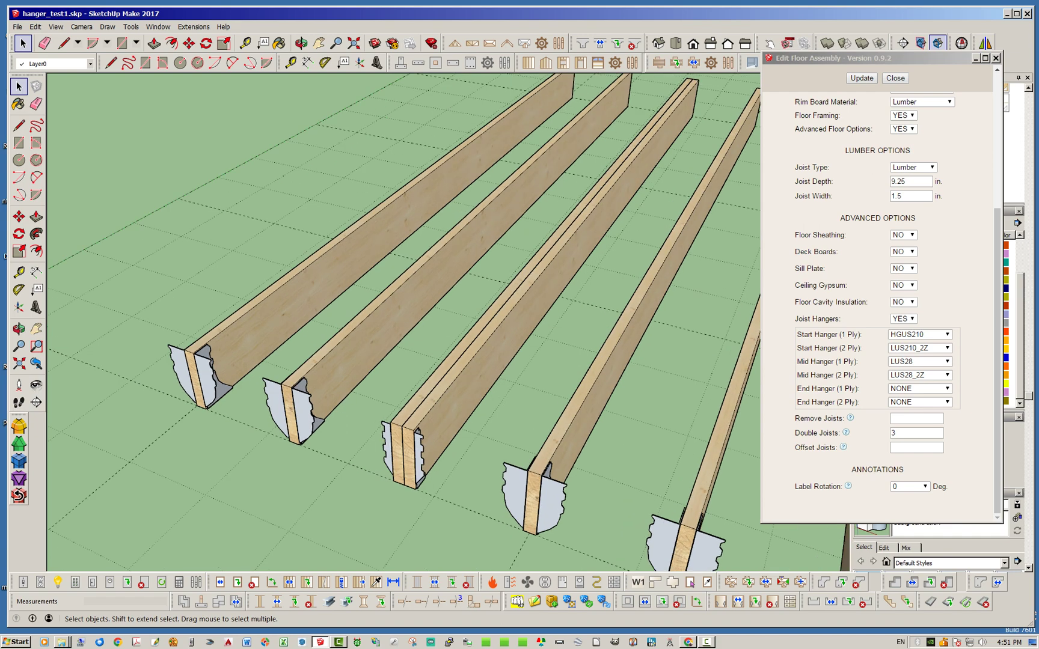
scroll(402, 442, "down", 2)
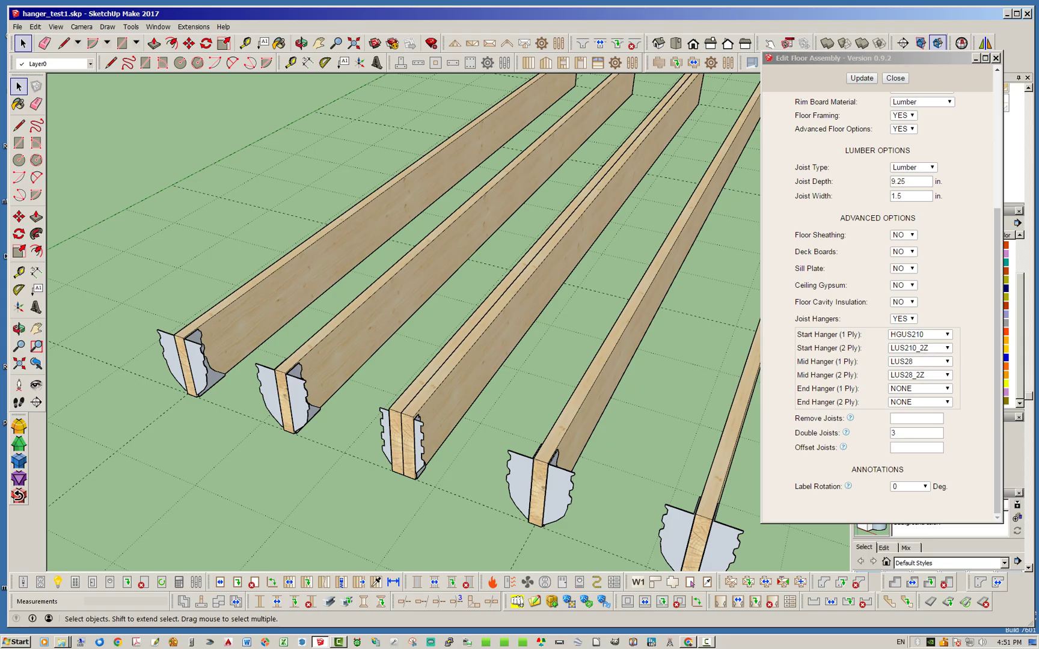
scroll(342, 456, "down", 3)
middle_click_drag(341, 456, 308, 448)
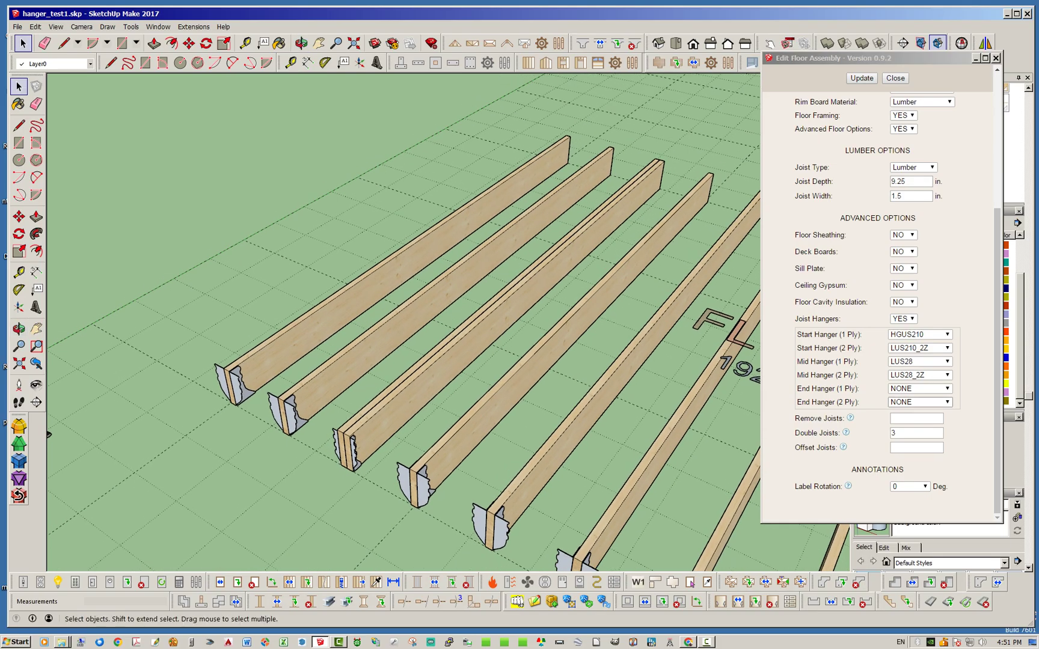
Set End Hanger (1 Ply) to LUS210_2Z and update the floor assembly
left_click(919, 389)
left_click(920, 388)
scroll(917, 481, "down", 20)
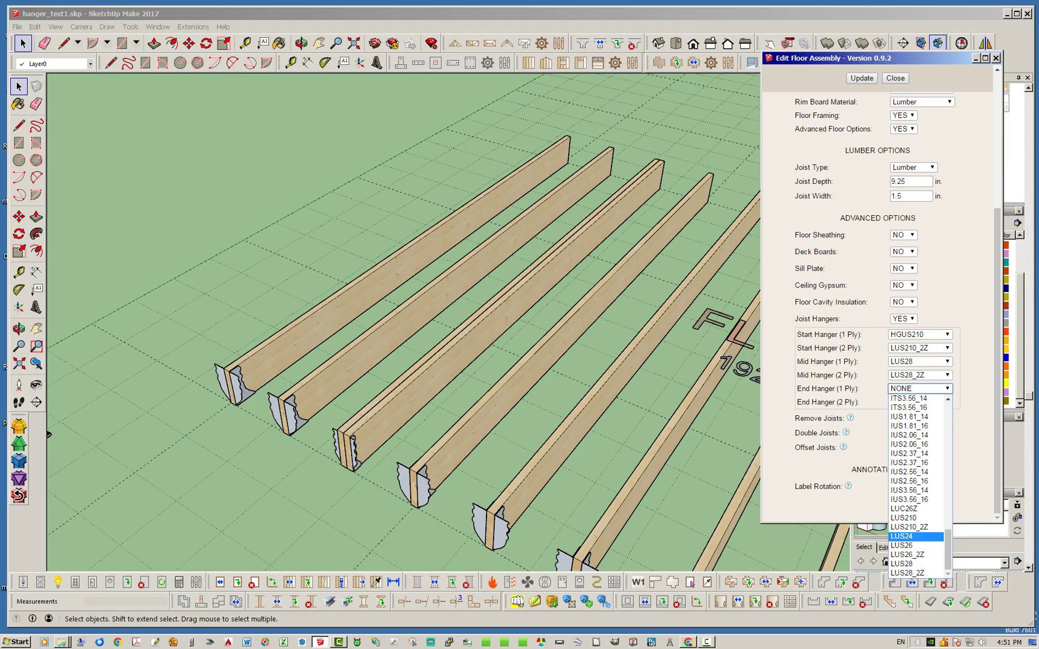
left_click(909, 527)
left_click(862, 78)
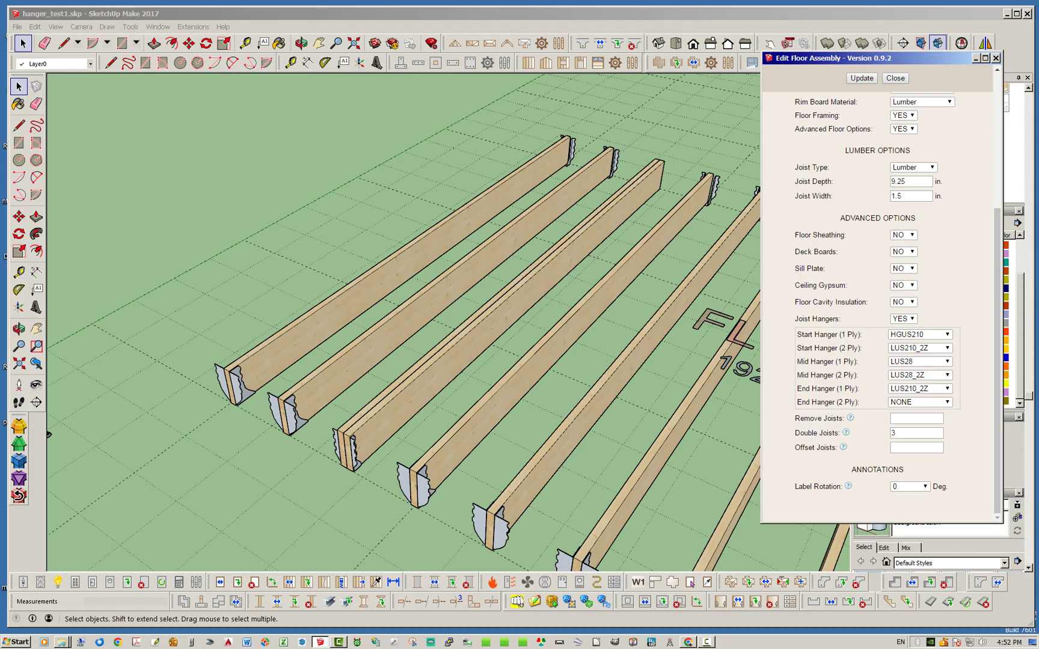
Set End Hanger (2 Ply) to LUS210_2Z and update the floor assembly
left_click(919, 402)
left_click_drag(948, 437, 947, 537)
scroll(919, 499, "down", 4)
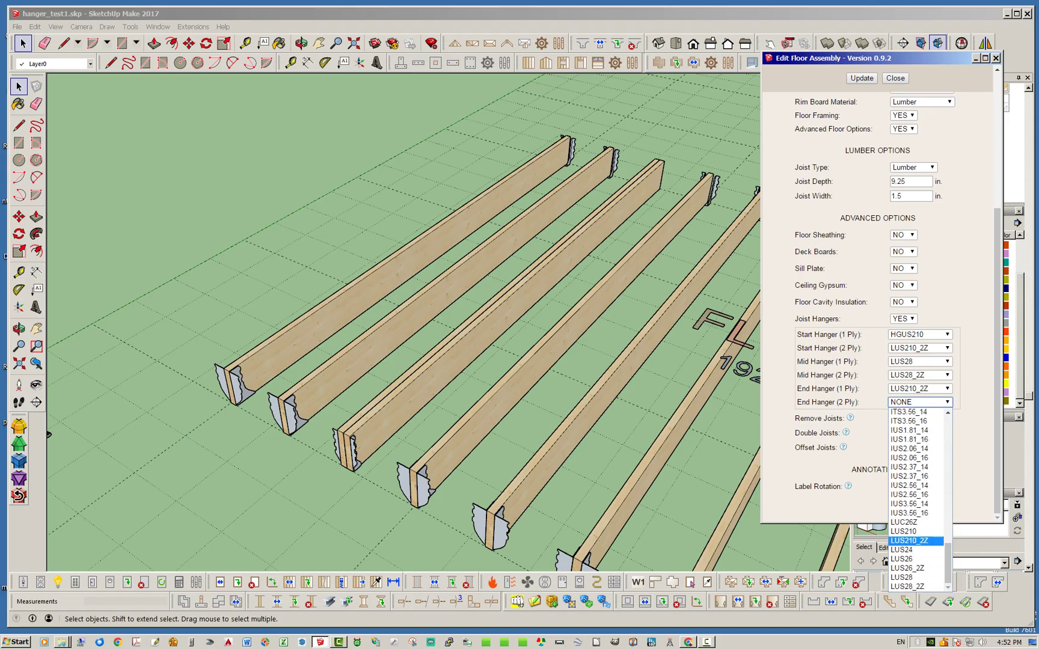
left_click(909, 541)
left_click(861, 78)
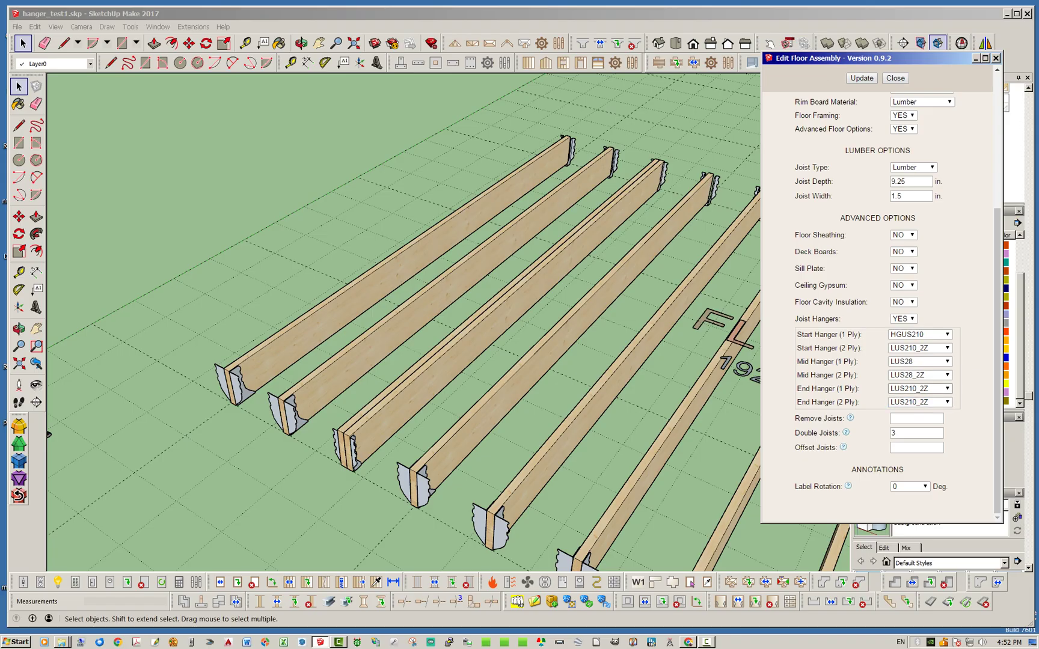
Inspect the end hangers on the single joists, set End Hanger (1 Ply) to LUS210 and update the assembly
left_click(920, 389)
mouse_move(727, 252)
middle_mouse_down()
mouse_move(685, 241)
mouse_move(702, 258)
mouse_move(767, 241)
mouse_move(731, 255)
mouse_move(749, 248)
middle_mouse_up()
scroll(702, 252, "up", 3)
scroll(725, 255, "up", 5)
scroll(391, 325, "down", 5)
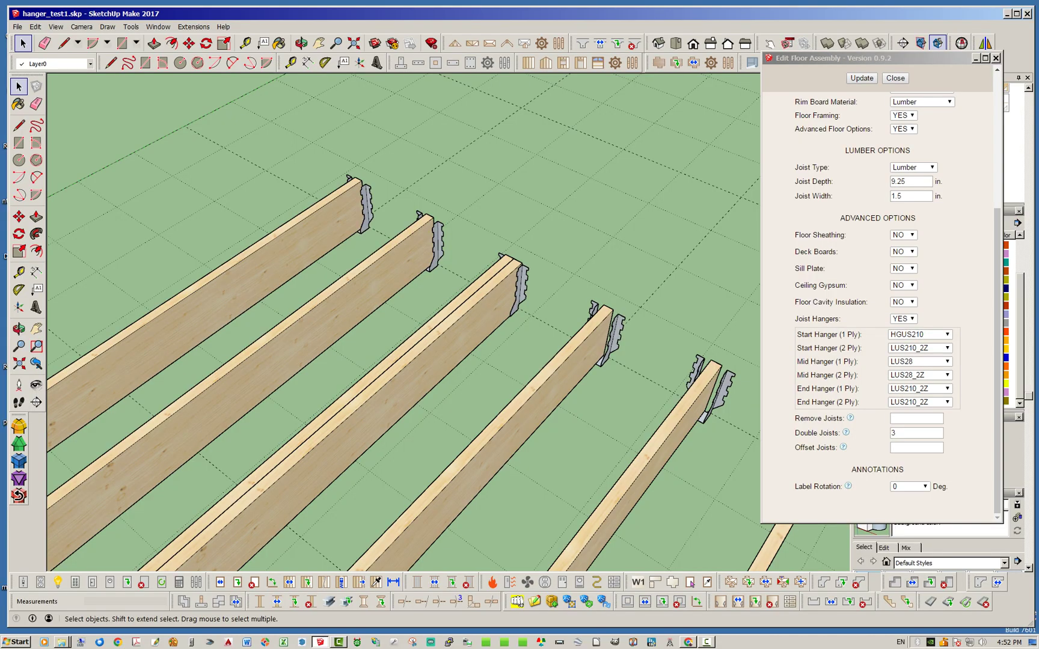
left_click(920, 389)
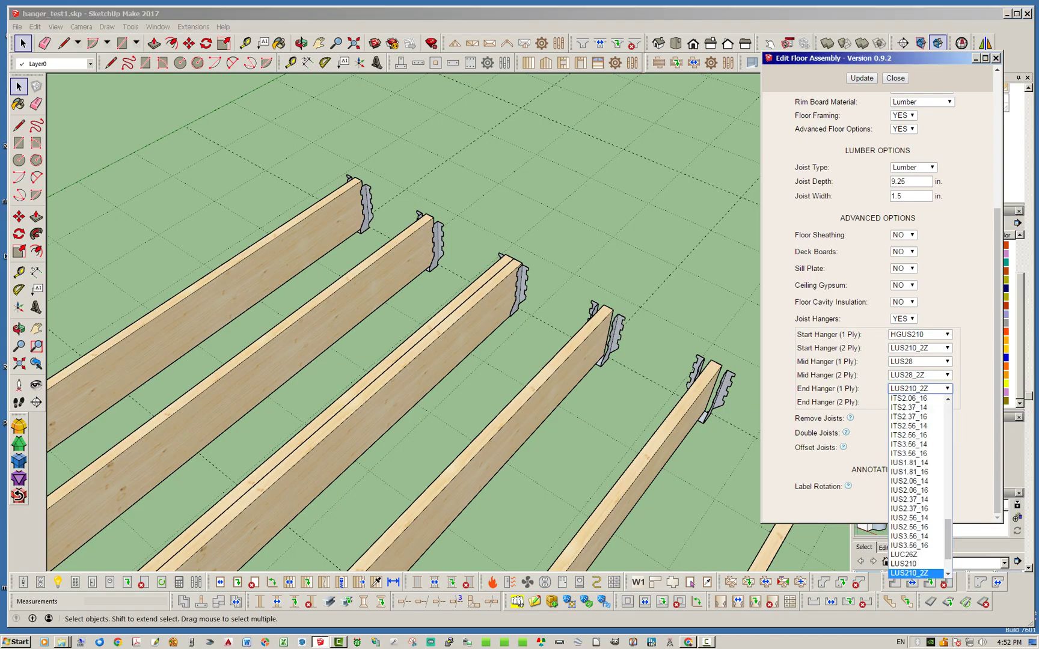
left_click_drag(948, 540, 948, 550)
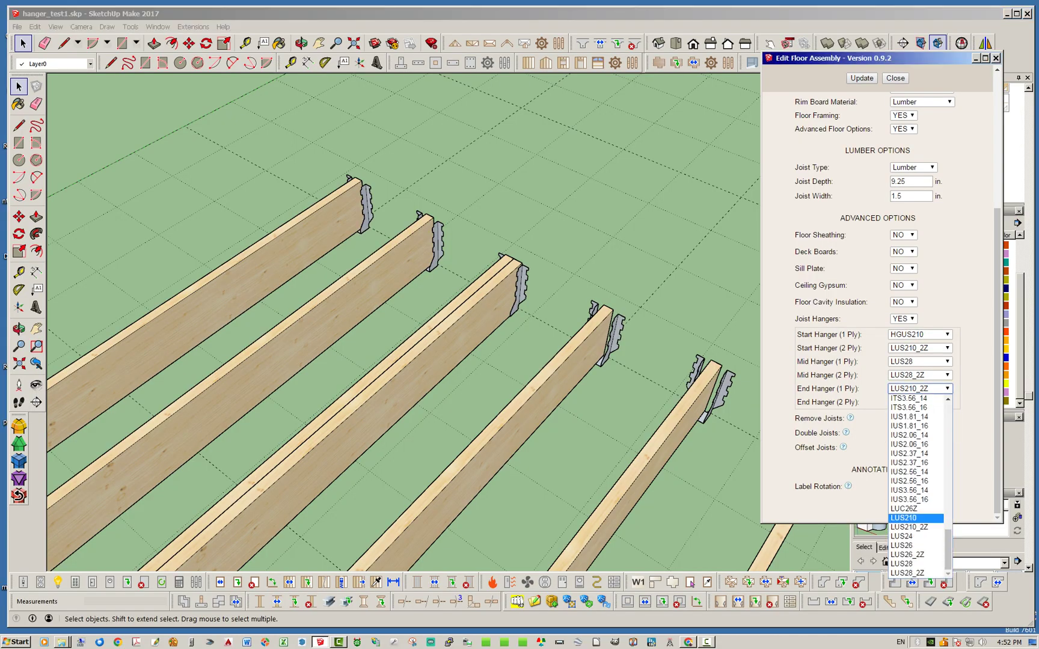
left_click(909, 518)
left_click(862, 78)
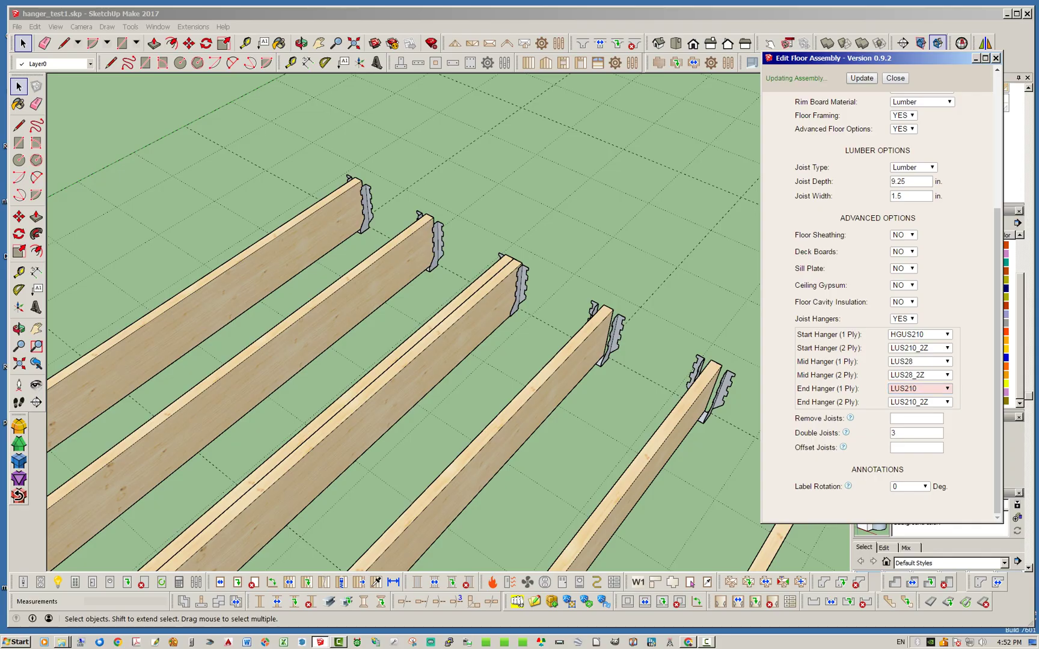
Examine the fit of the hangers at both ends of the single and doubled joists
middle_click_drag(499, 274, 544, 274)
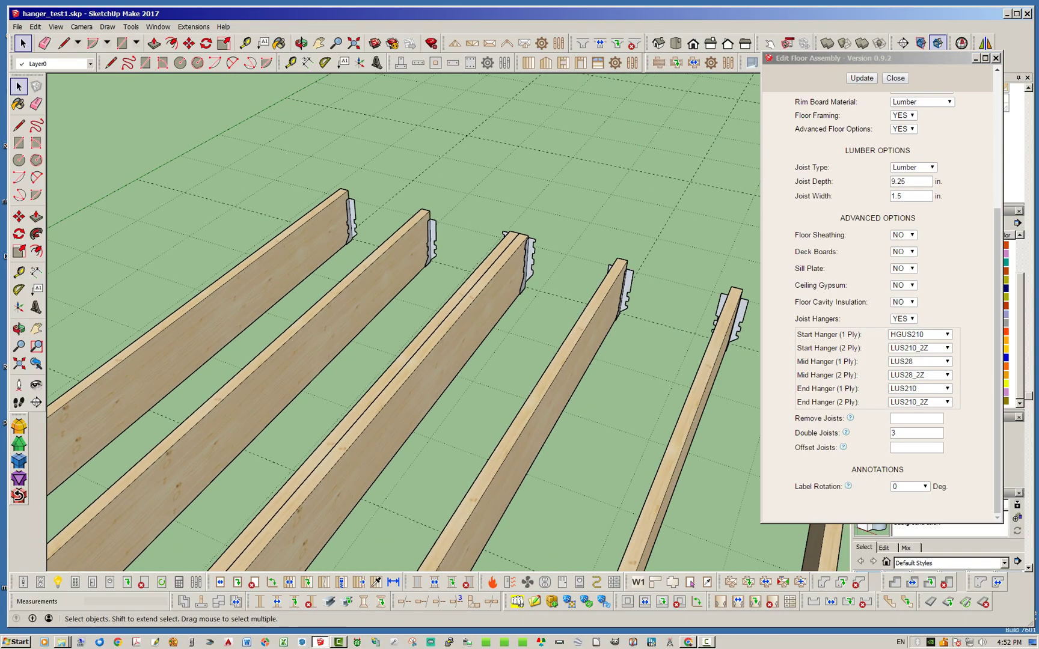
scroll(545, 274, "down", 6)
scroll(500, 424, "up", 3)
scroll(408, 403, "down", 4)
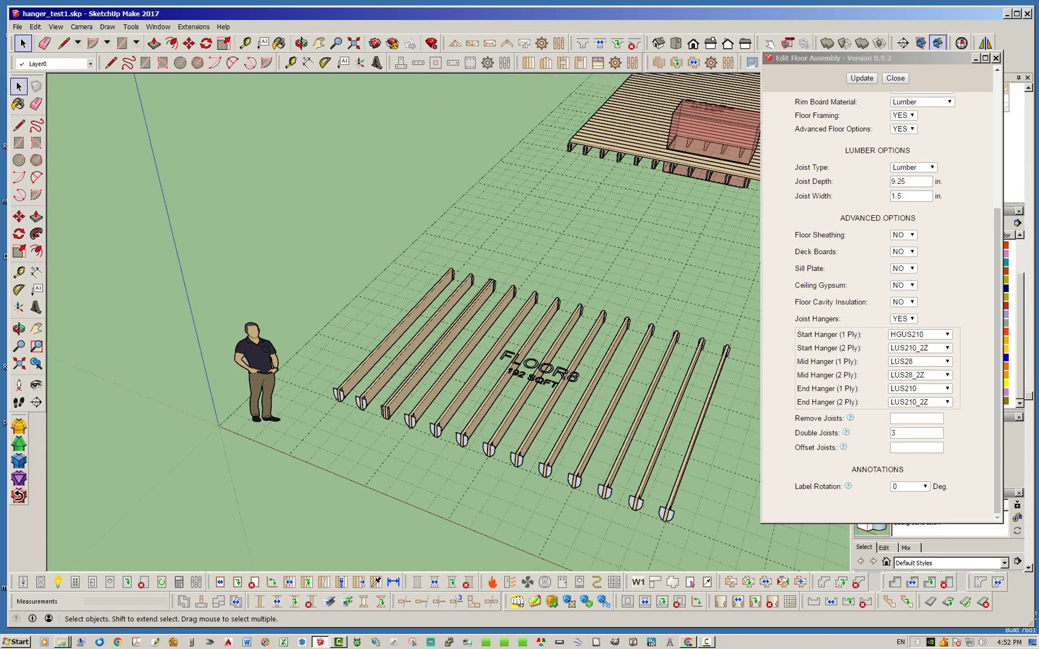
middle_click_drag(541, 385, 421, 385)
scroll(567, 384, "up", 2)
scroll(586, 360, "up", 2)
scroll(544, 300, "down", 4)
middle_click_drag(544, 301, 613, 301)
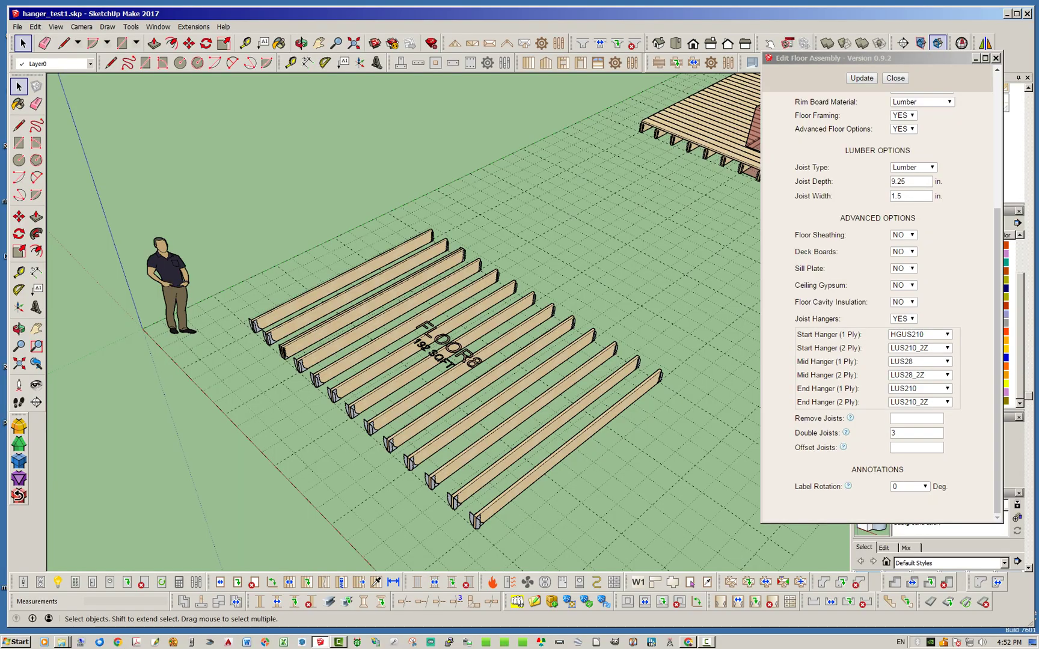
mouse_move(541, 445)
middle_mouse_down()
mouse_move(481, 457)
mouse_move(541, 433)
middle_mouse_up()
scroll(481, 457, "up", 3)
middle_click_drag(415, 313, 427, 310)
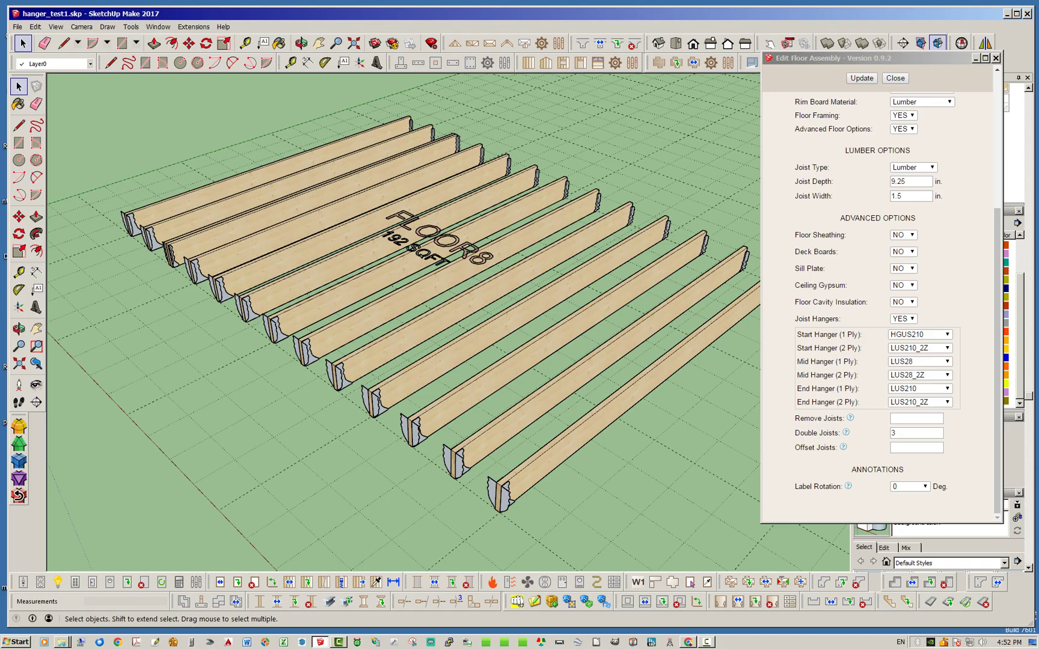
Set Offset Joists to 5:6 for the floor and update the assembly
left_click(916, 447)
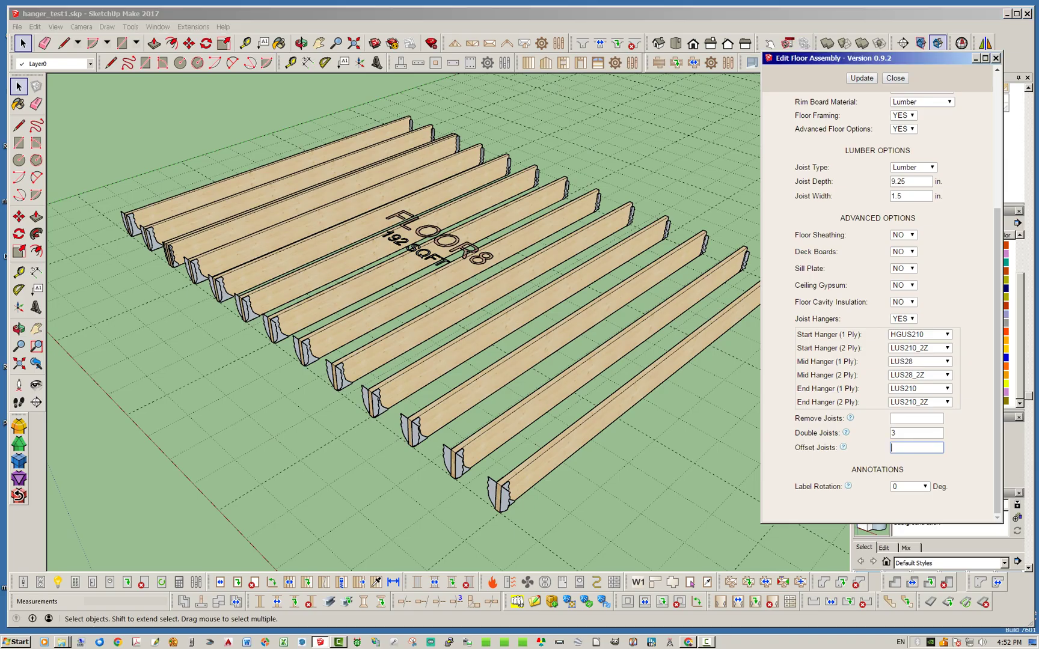
type("5:6")
left_click(862, 78)
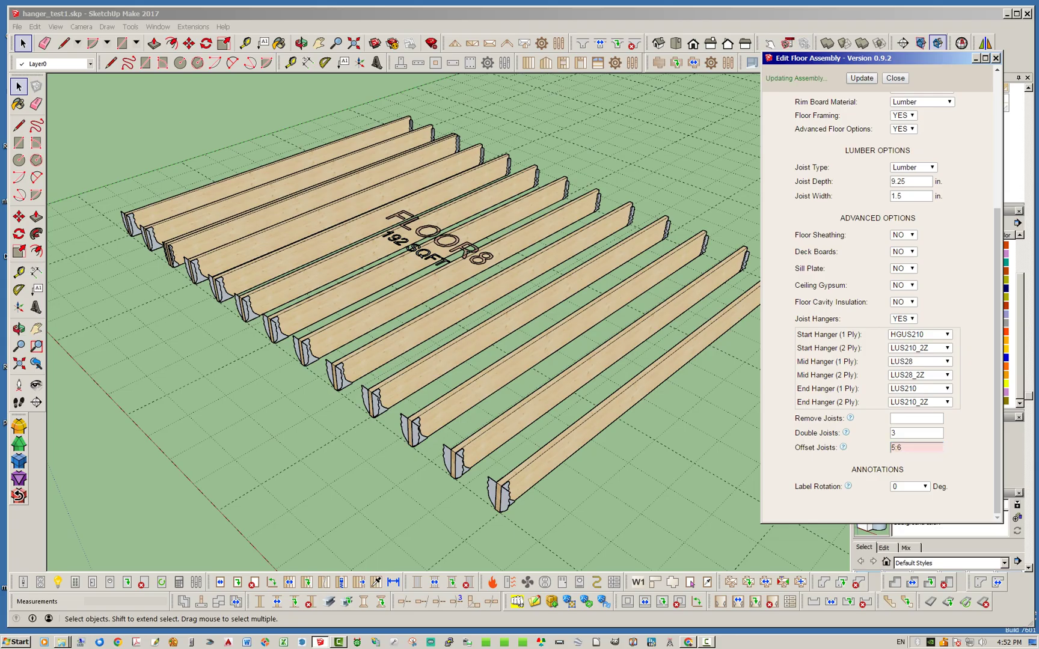
Examine the position of the offset fifth joist and its hangers relative to the neighbouring joists
middle_click_drag(361, 337, 541, 346)
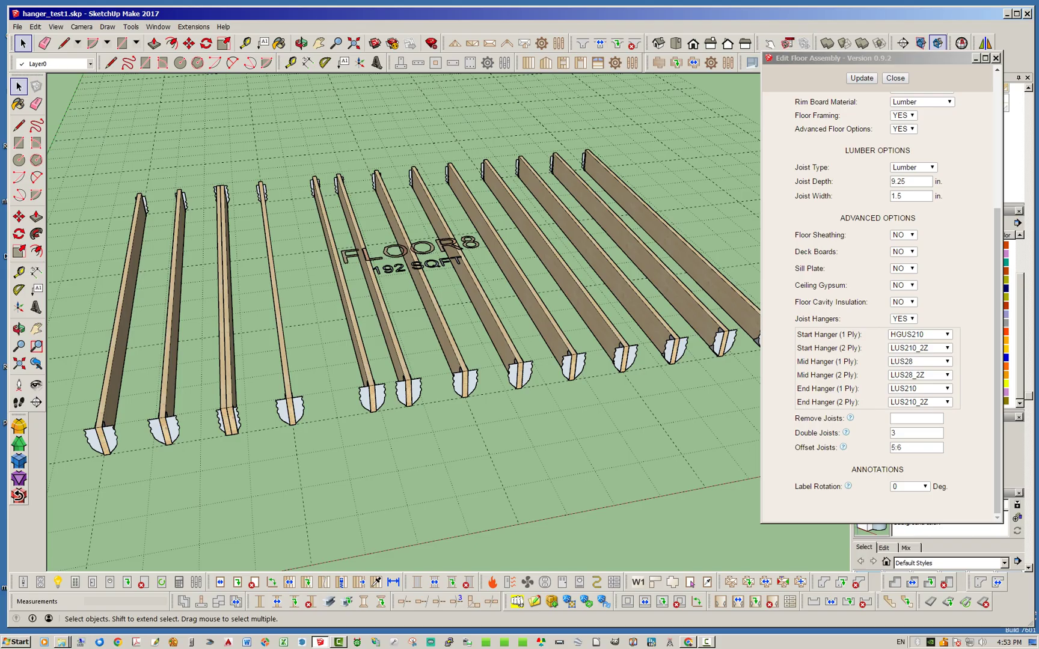
scroll(354, 396, "up", 8)
scroll(352, 397, "down", 2)
middle_click_drag(529, 445, 455, 452)
scroll(455, 452, "down", 6)
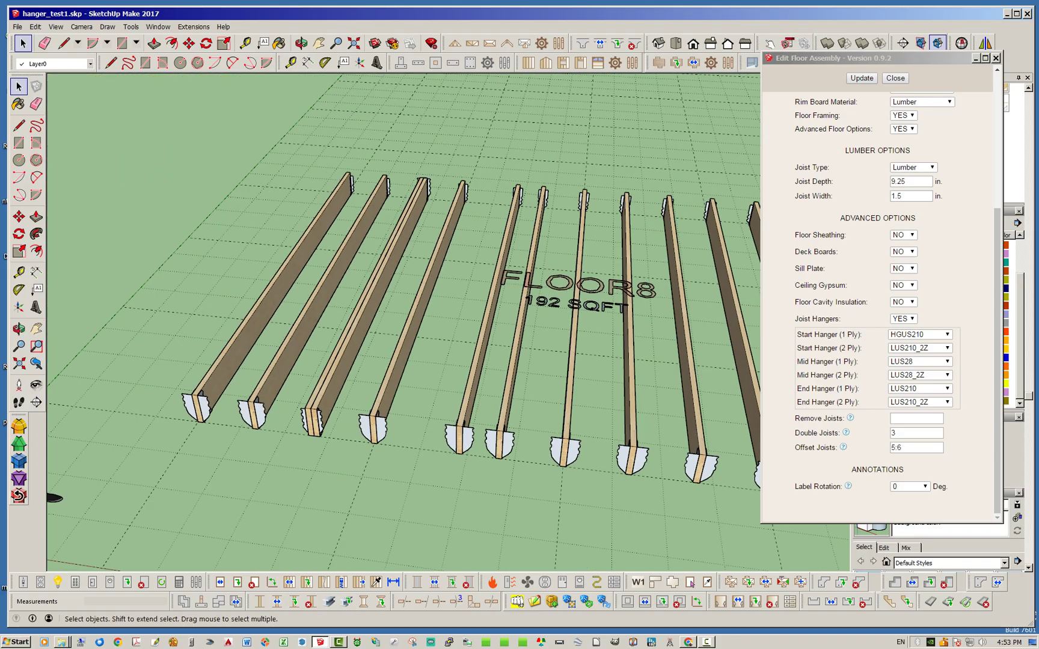
scroll(541, 283, "up", 2)
scroll(517, 229, "down", 5)
middle_click_drag(541, 289, 432, 283)
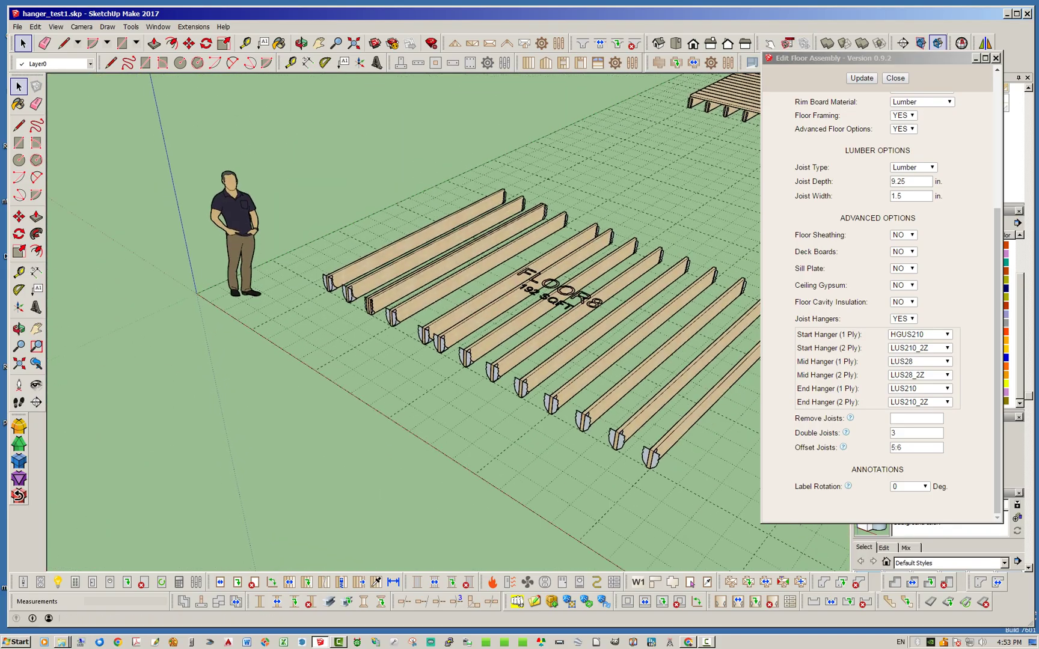
middle_click_drag(529, 301, 463, 319)
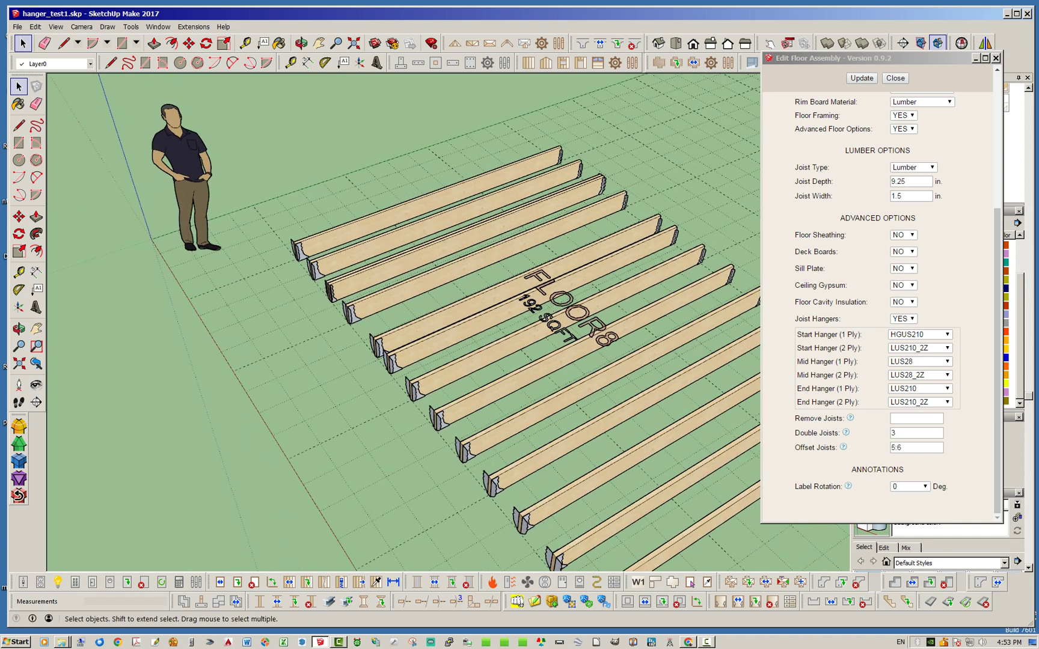
Clear the Offset Joists and Double Joists values for the floor and update the assembly
double_click(899, 447)
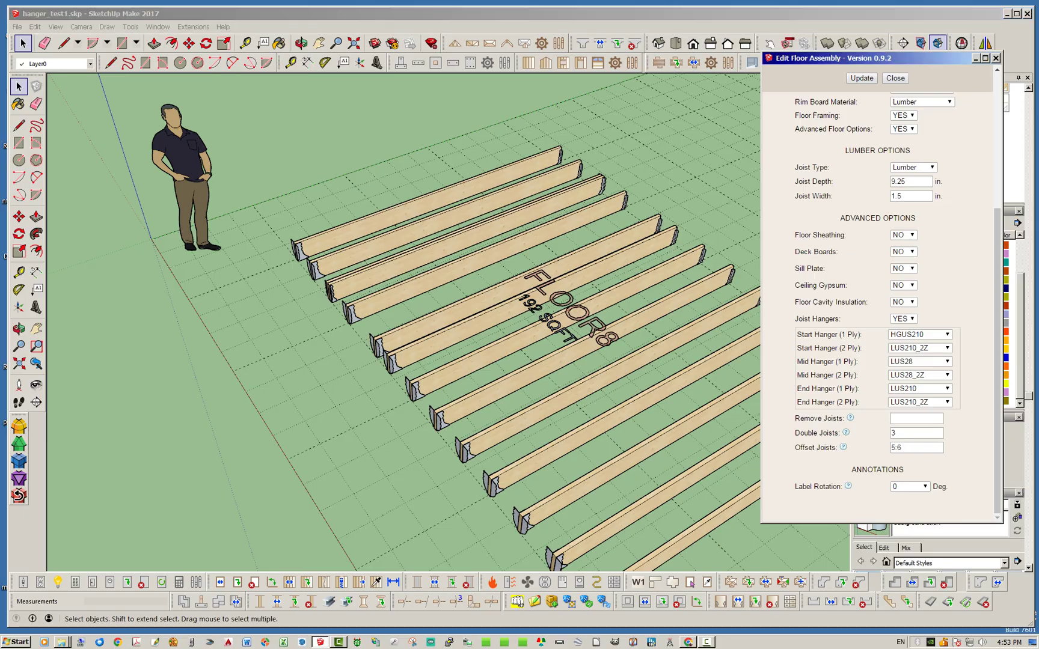
key("BackSpace")
left_click(896, 433)
key("BackSpace")
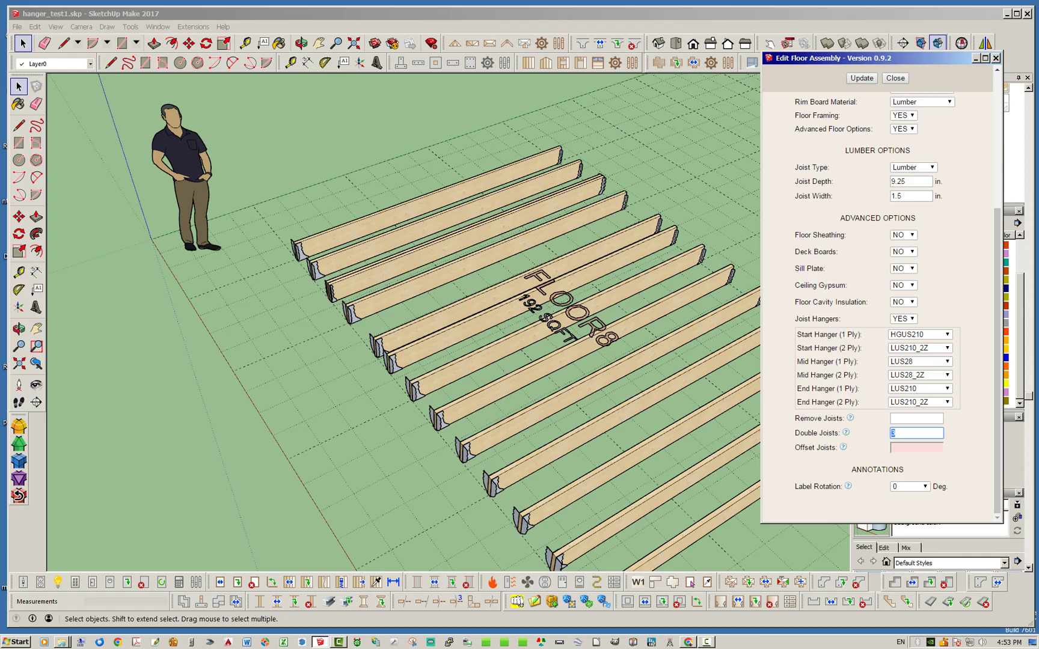
key("Return")
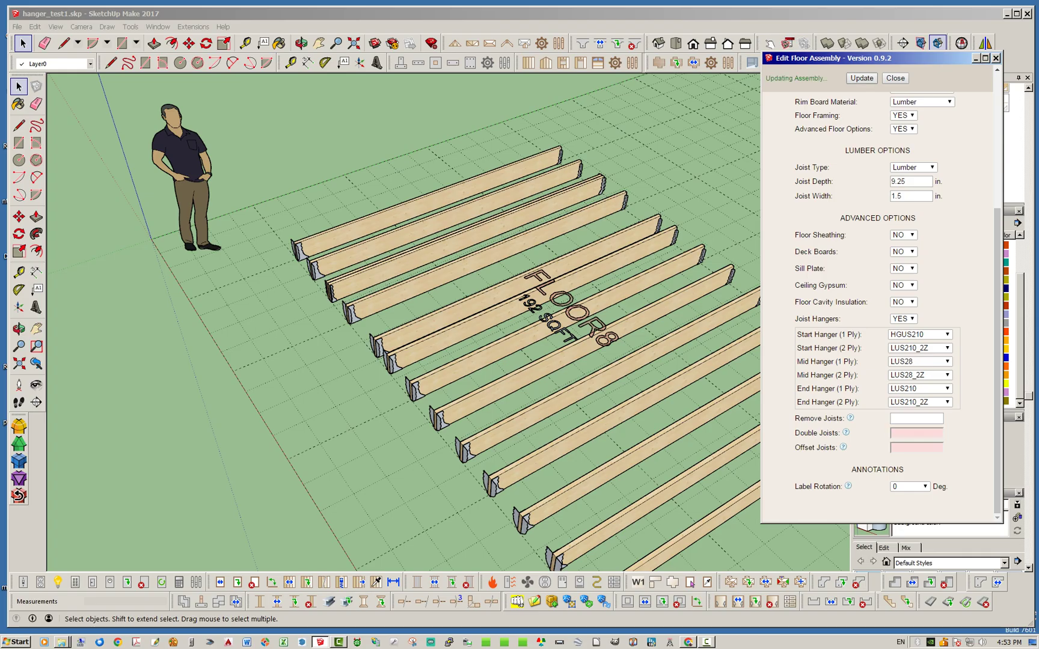
Examine the single joists and their hangers across the updated FLOOR8 assembly
mouse_move(301, 355)
middle_mouse_down()
mouse_move(385, 364)
mouse_move(391, 337)
middle_mouse_up()
scroll(391, 337, "down", 2)
scroll(508, 379, "up", 3)
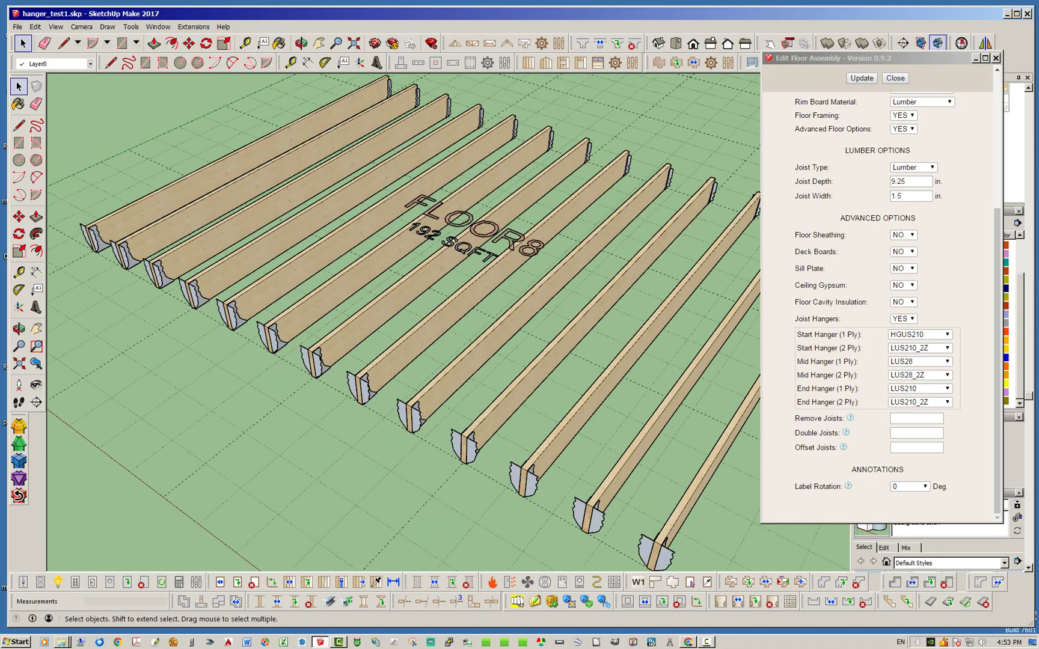
scroll(379, 376, "down", 3)
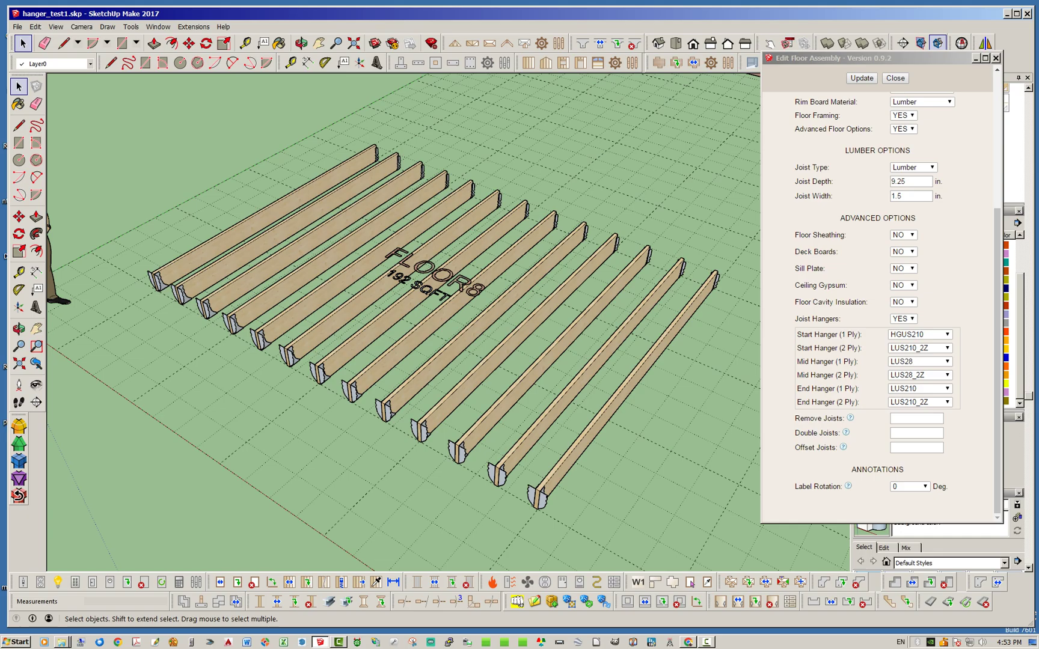
middle_click_drag(378, 376, 249, 373)
scroll(250, 373, "down", 2)
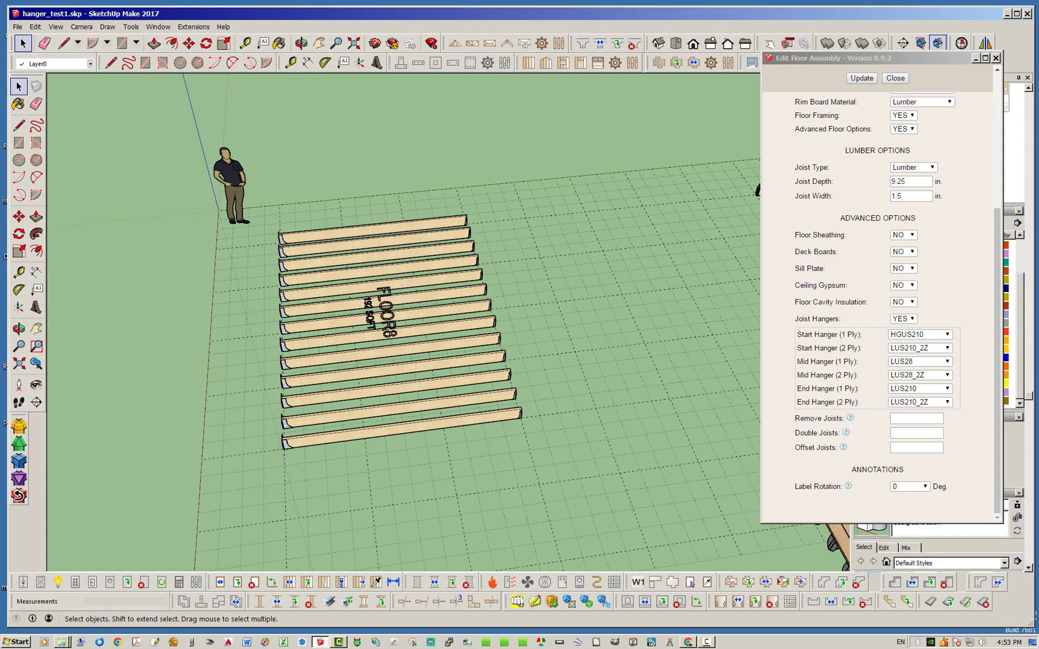
middle_click_drag(249, 373, 385, 361)
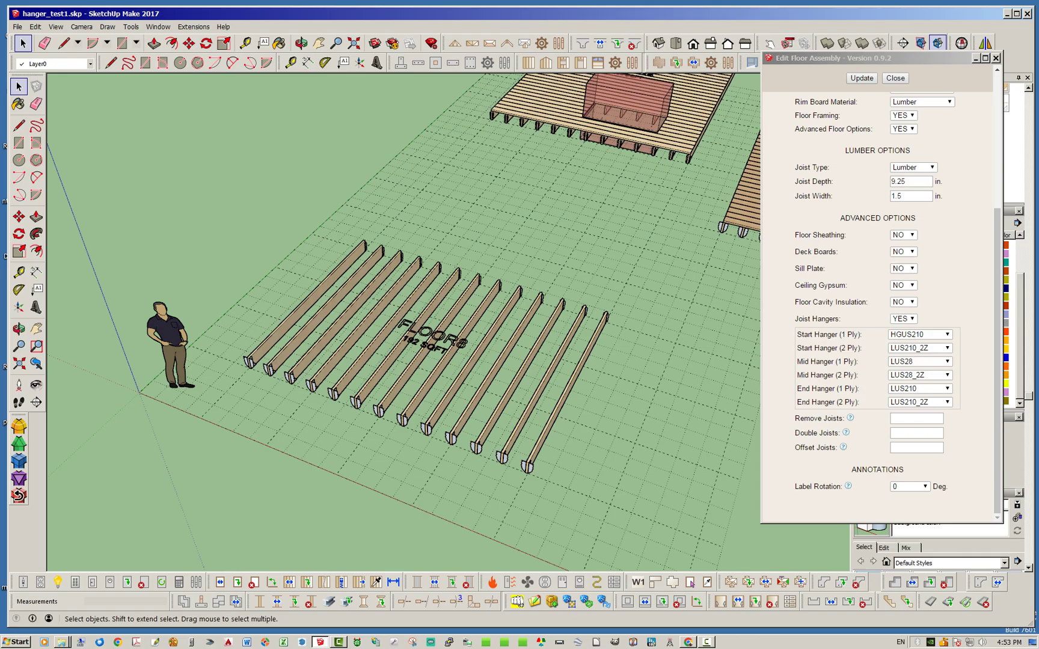
Close the FLOOR8 assembly editor and hide the floor_frame layer to expose the joists of FLOOR5 and its neighbouring floor
middle_click_drag(258, 361, 141, 379)
scroll(132, 361, "down", 3)
middle_click_drag(541, 373, 556, 399)
scroll(557, 399, "up", 4)
scroll(421, 337, "down", 2)
mouse_move(421, 337)
middle_mouse_down()
mouse_move(463, 343)
mouse_move(421, 307)
mouse_move(415, 324)
middle_mouse_up()
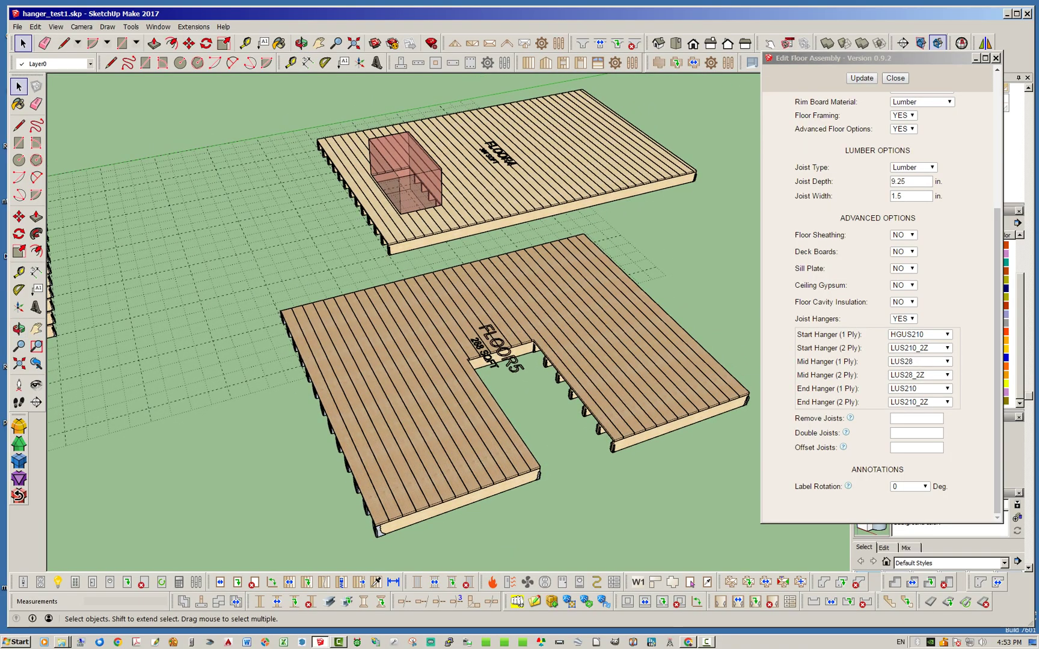
left_click(894, 78)
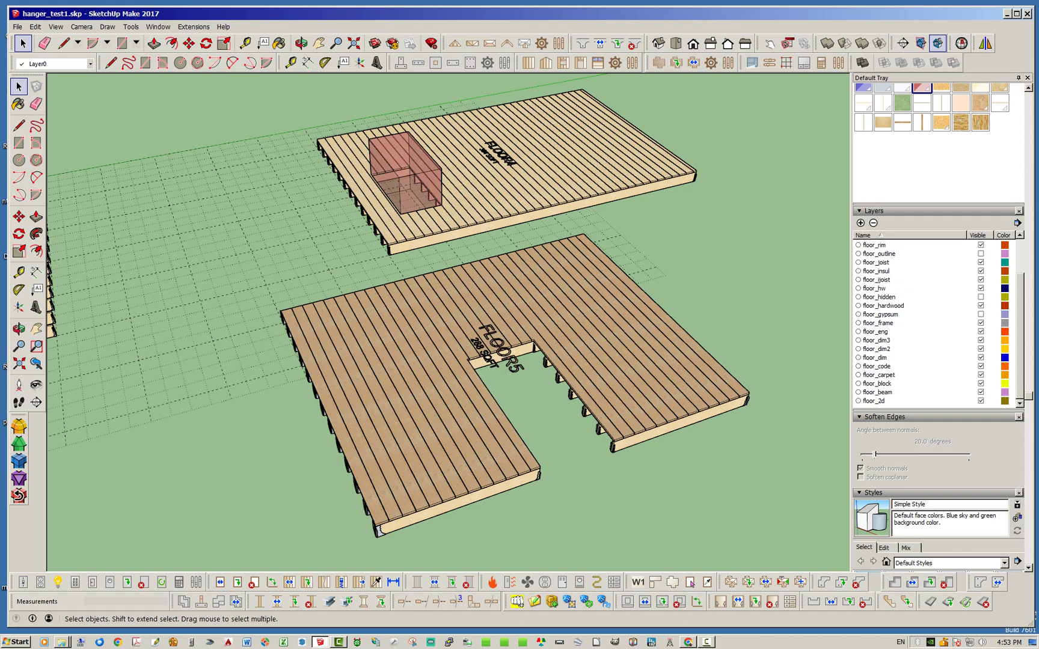
scroll(938, 324, "up", 2)
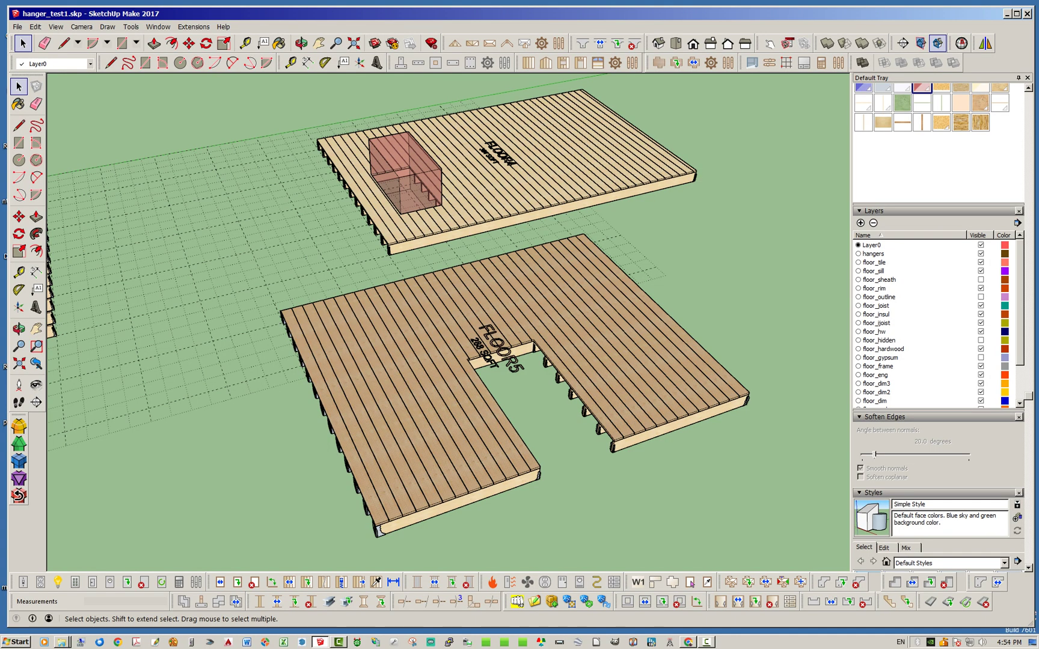
left_click(980, 366)
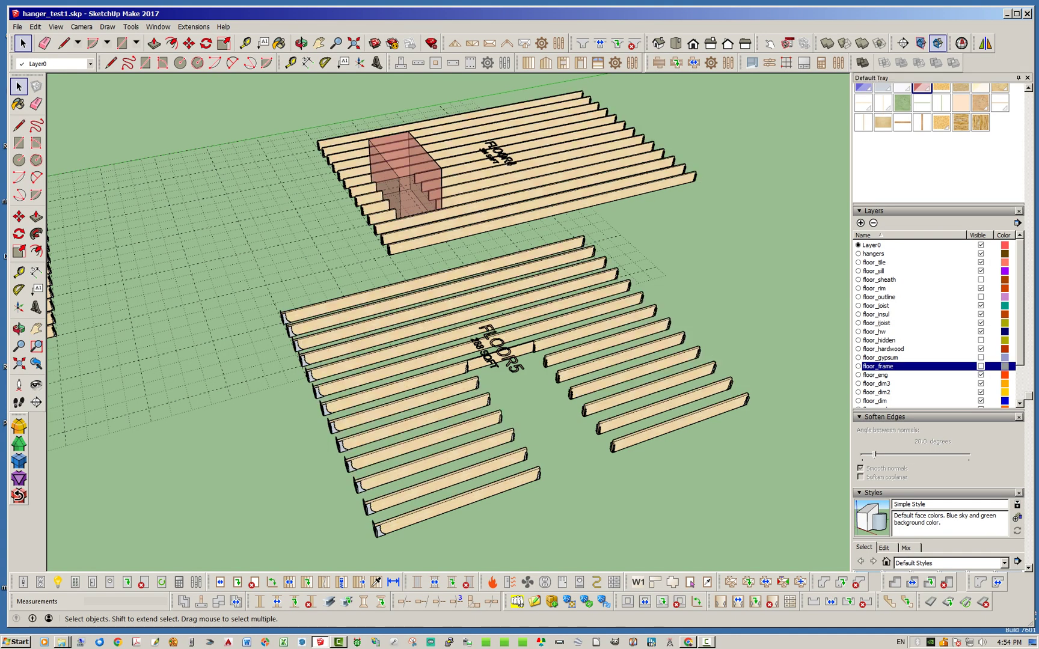
Examine the joist hangers around the rectangular notch in FLOOR5
scroll(489, 353, "up", 5)
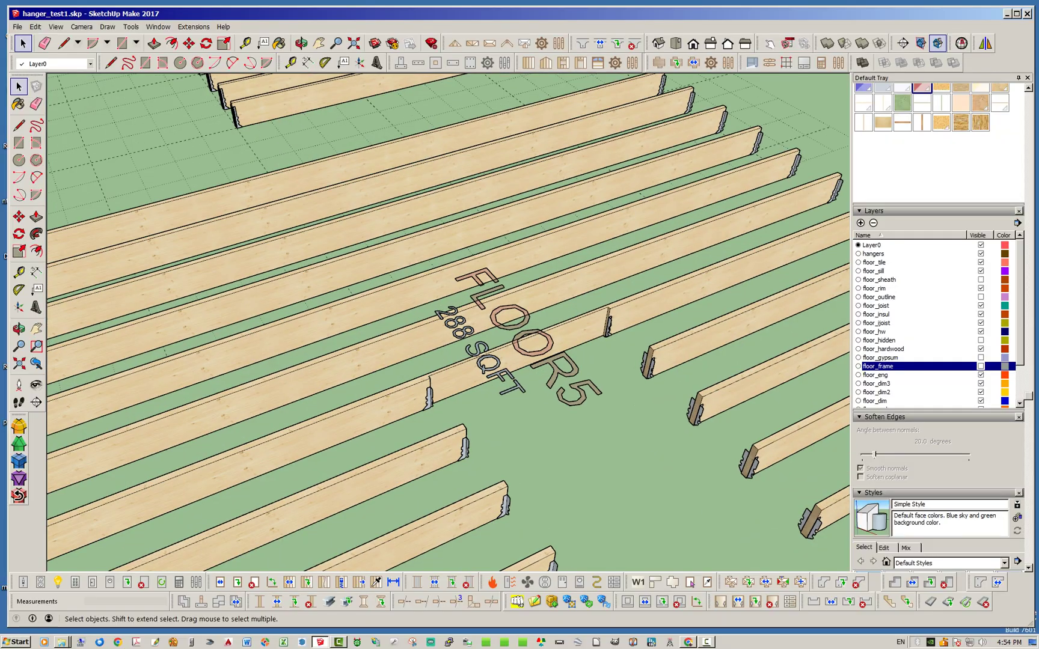
scroll(489, 354, "down", 6)
scroll(490, 354, "up", 2)
middle_click_drag(489, 354, 402, 365)
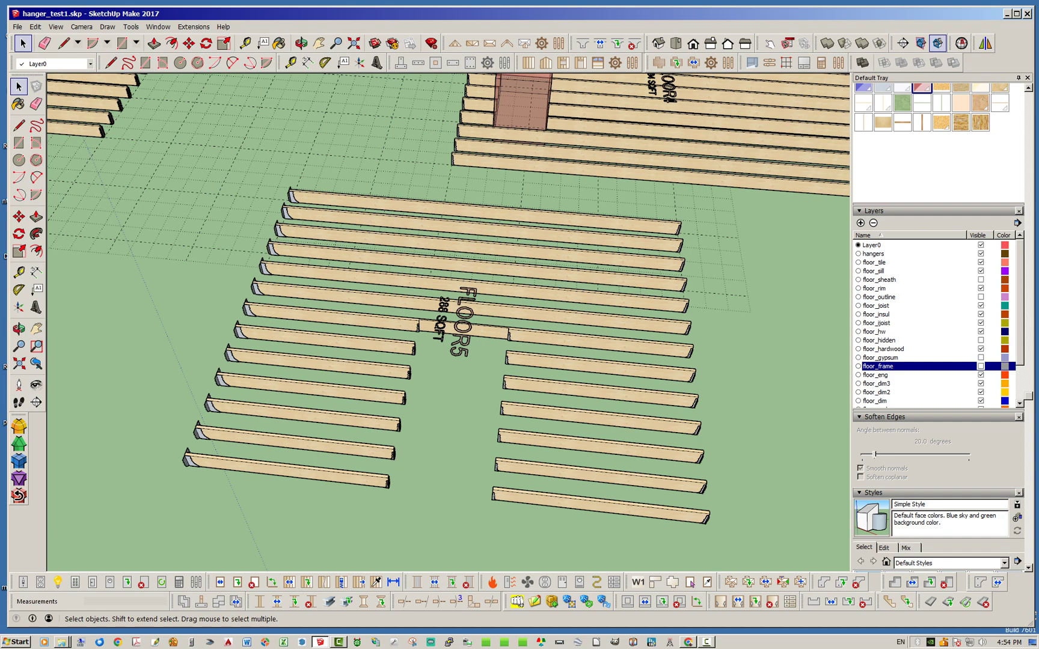
middle_click_drag(401, 364, 544, 330)
left_click(438, 340)
right_click(438, 340)
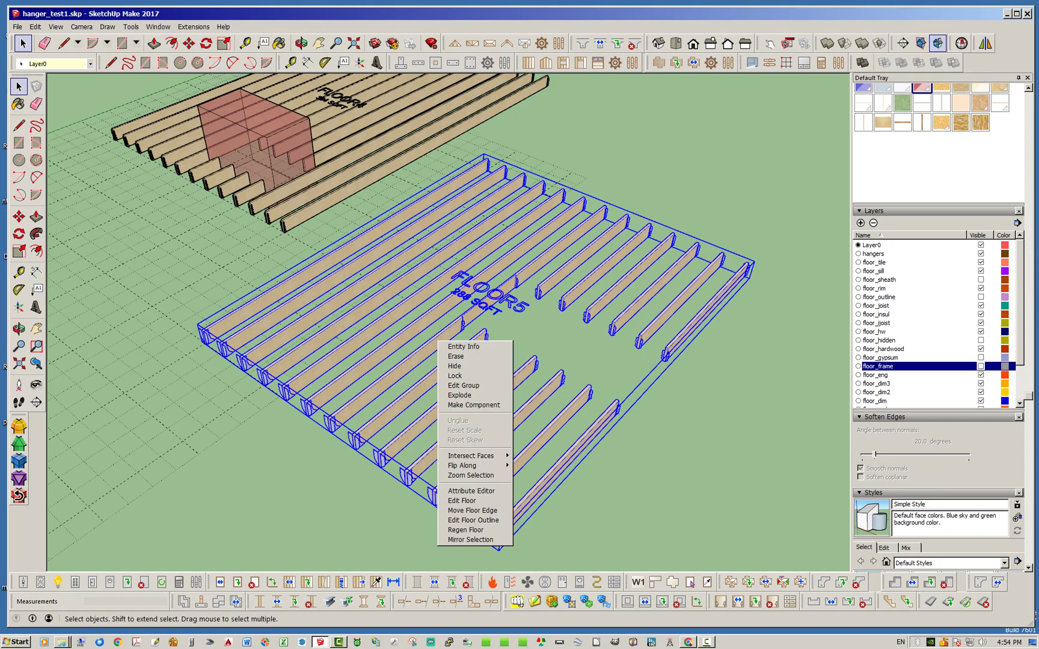
key("Escape")
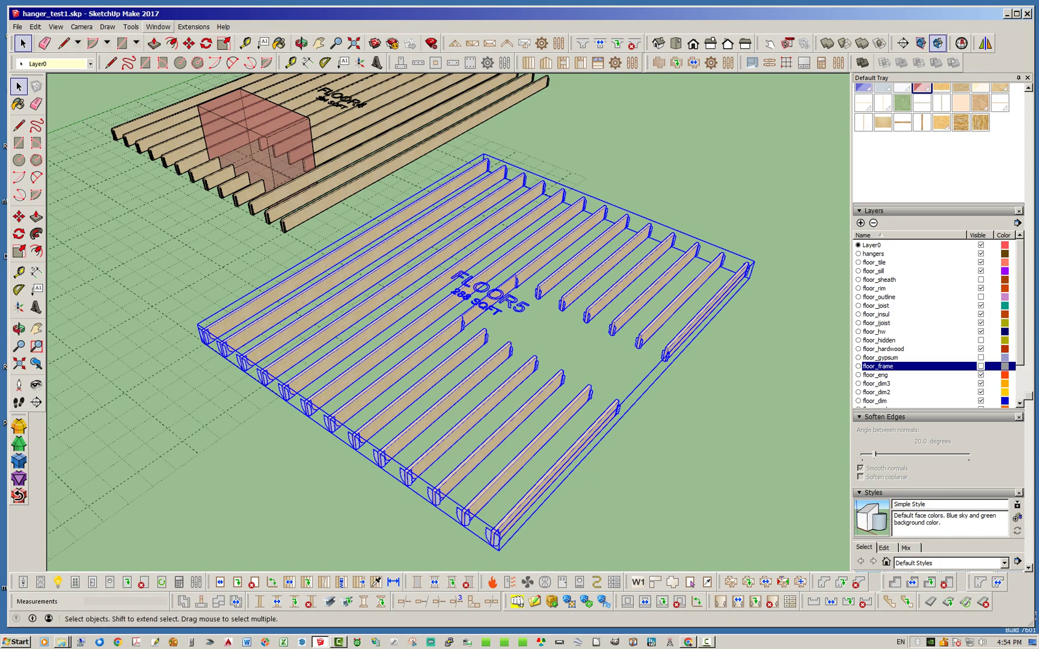
Open the Ruby Console and clear the selection of the FLOOR5 assembly
left_click(158, 27)
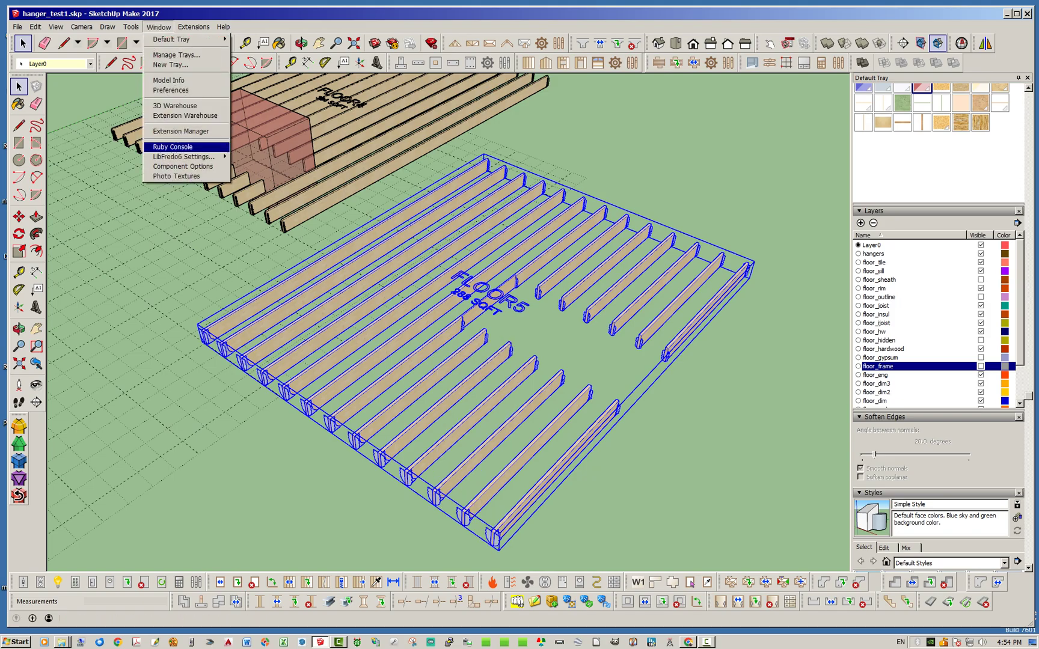
left_click(181, 148)
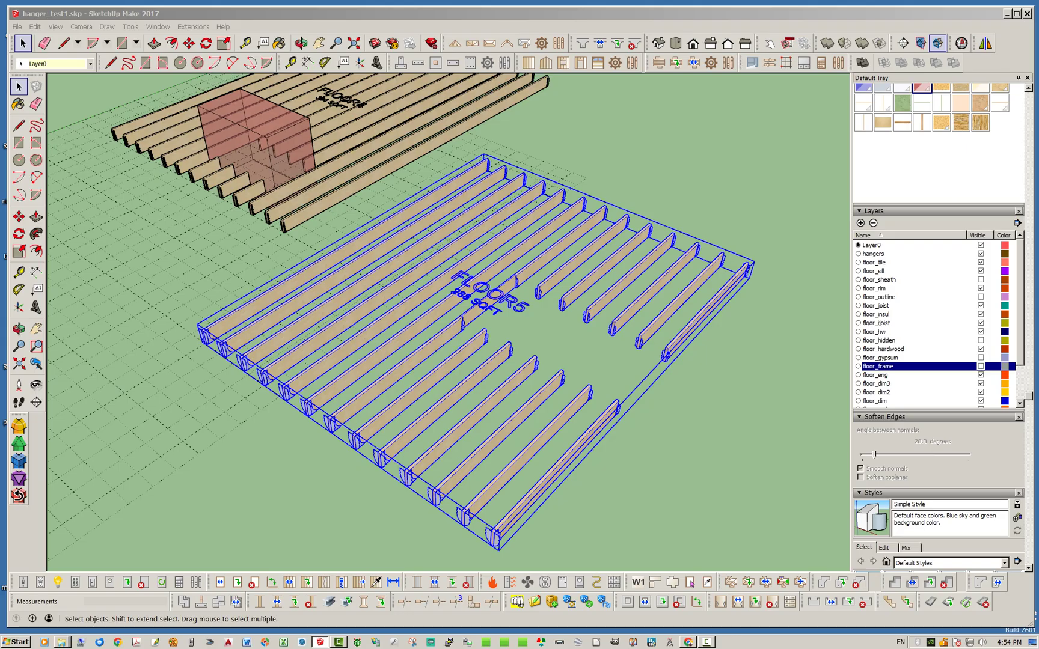
left_click(602, 367)
Examine the joist layout and hangers on both sides of FLOOR5's notch from different directions
mouse_move(602, 367)
middle_mouse_down()
mouse_move(421, 343)
mouse_move(367, 355)
middle_mouse_up()
scroll(463, 349, "up", 1)
scroll(258, 376, "up", 1)
scroll(367, 343, "down", 2)
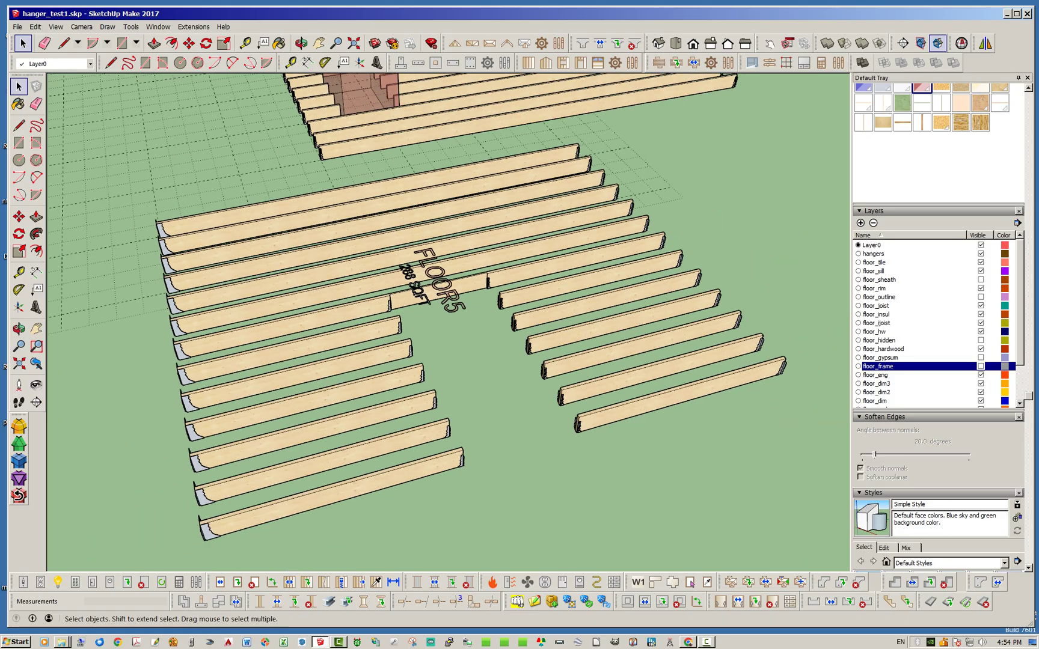
middle_click_drag(367, 343, 240, 340)
middle_click_drag(312, 334, 295, 331)
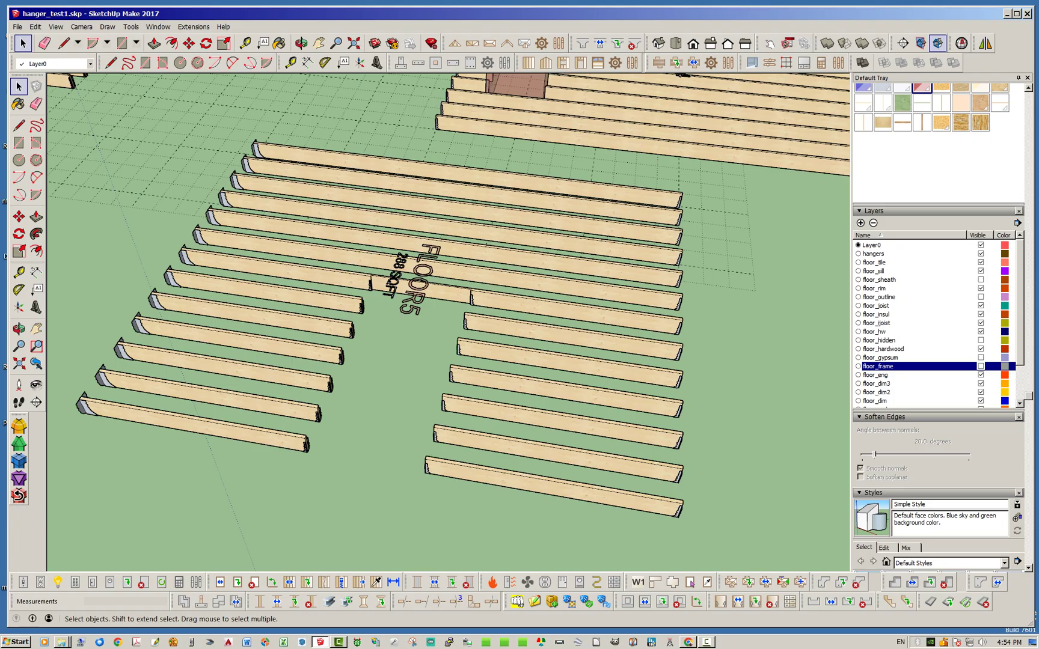
scroll(417, 376, "down", 2)
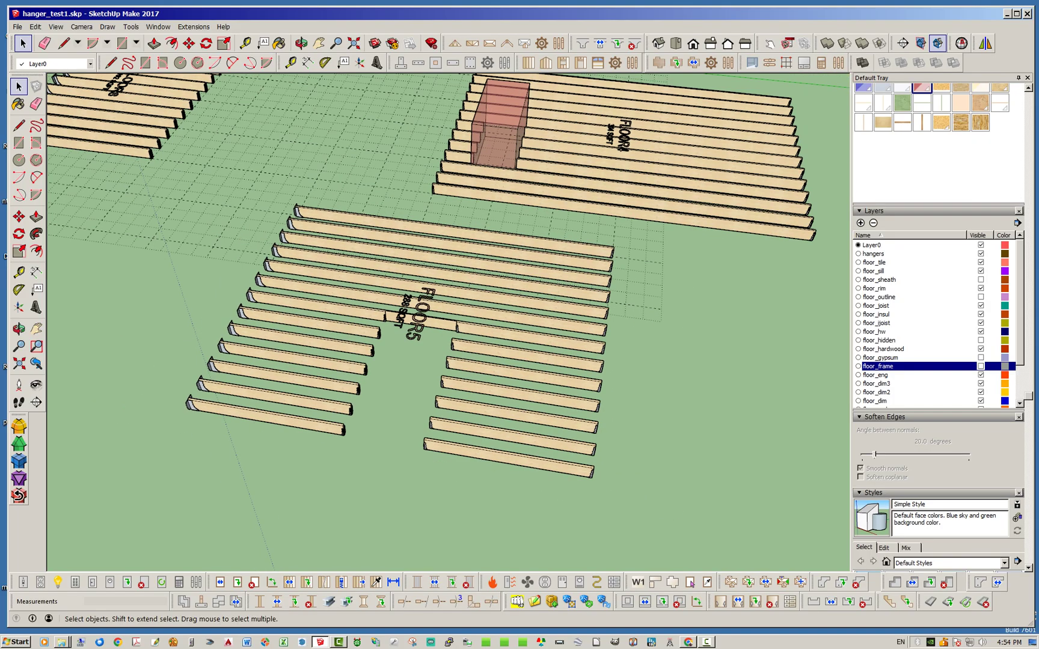
scroll(212, 428, "up", 3)
scroll(181, 380, "down", 2)
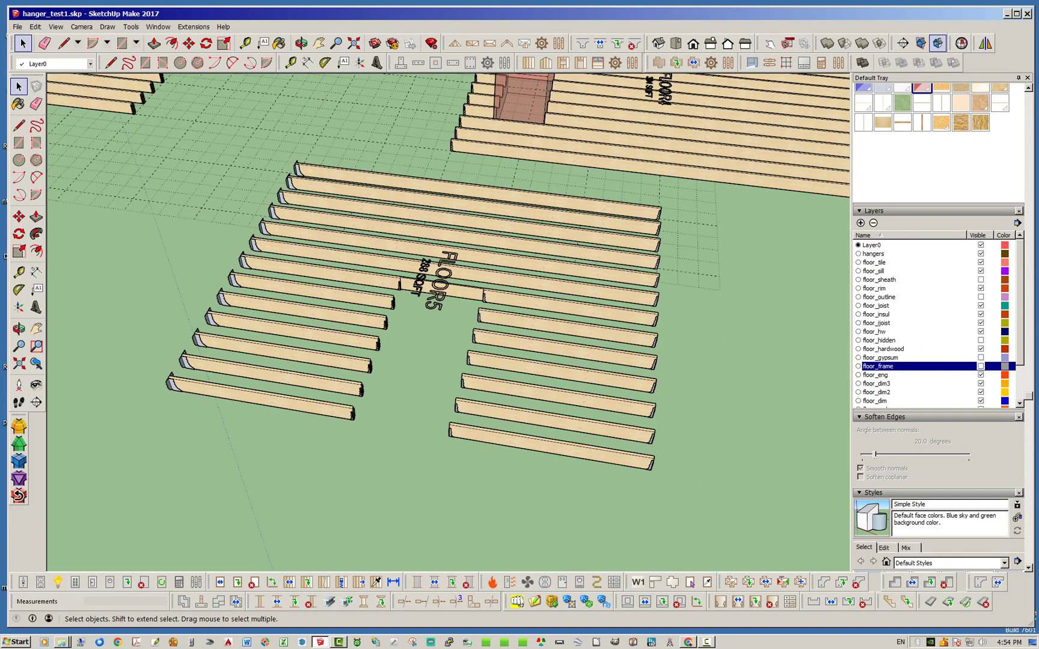
Open the FLOOR5 assembly for editing and show its joist hanger options
right_click(313, 329)
left_click(343, 490)
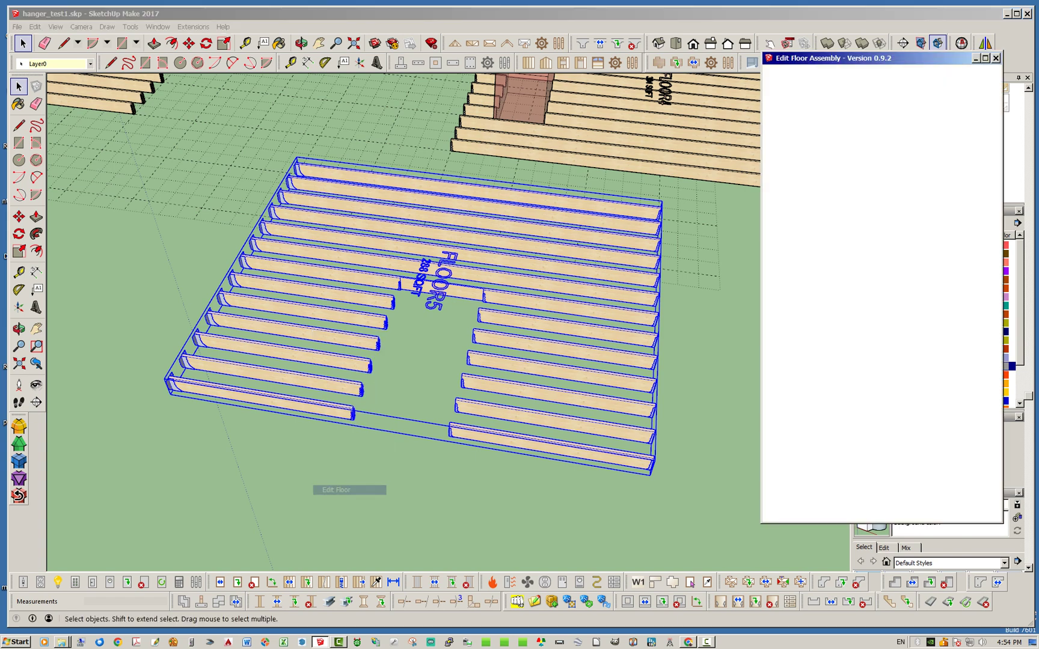
left_click_drag(997, 195, 997, 390)
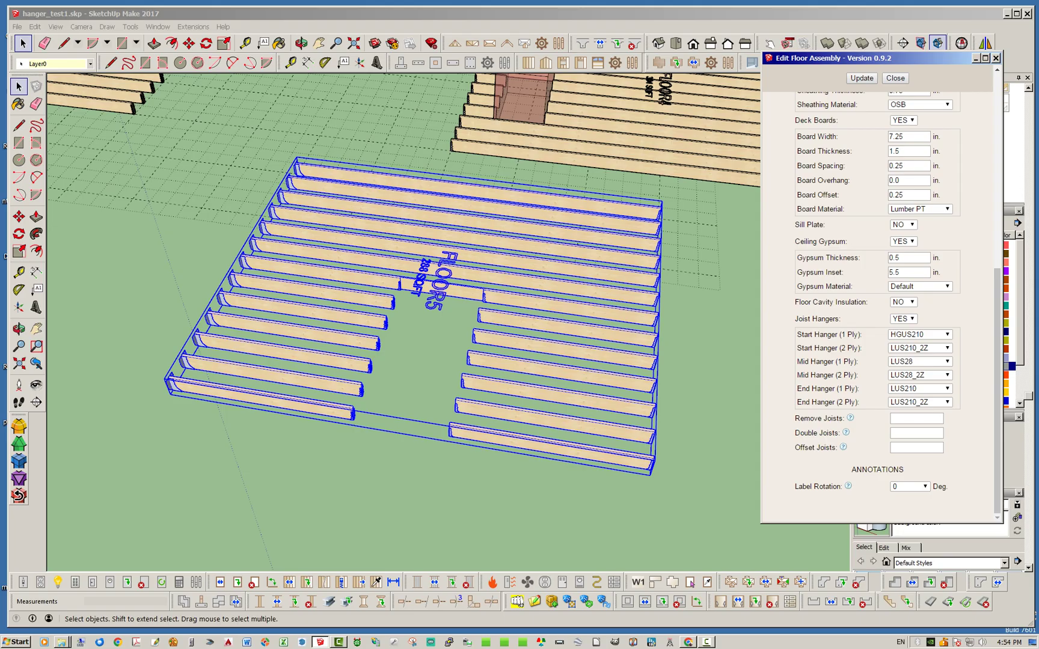
Compare FLOOR5's start hangers along the outer edge with the mid hangers on both sides of the notch
middle_click_drag(457, 337, 355, 349)
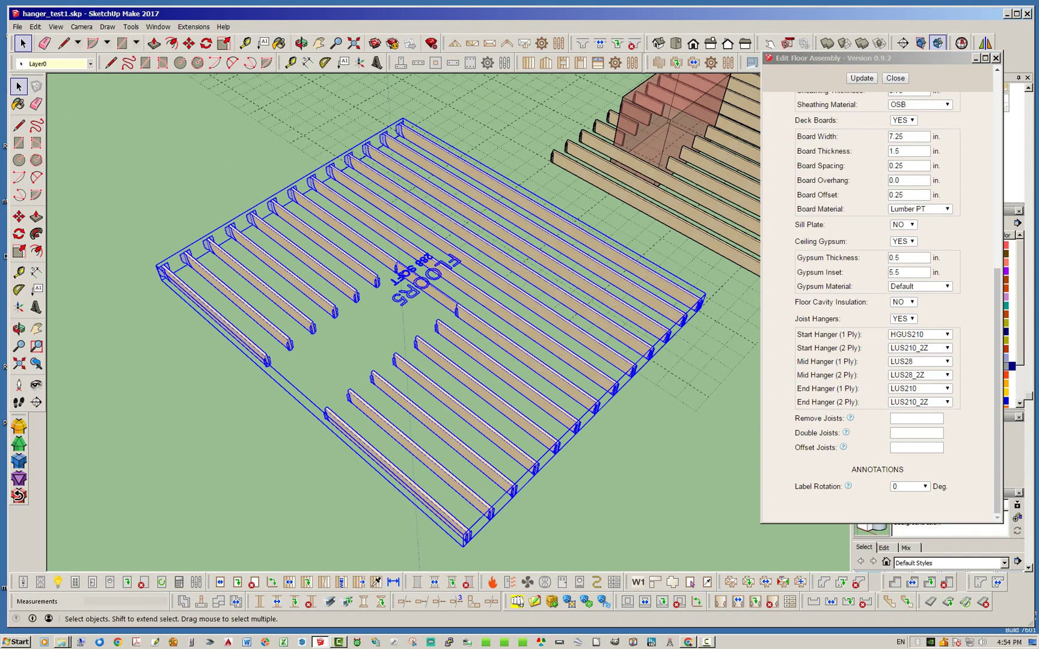
middle_click_drag(289, 300, 372, 304)
scroll(198, 289, "up", 6)
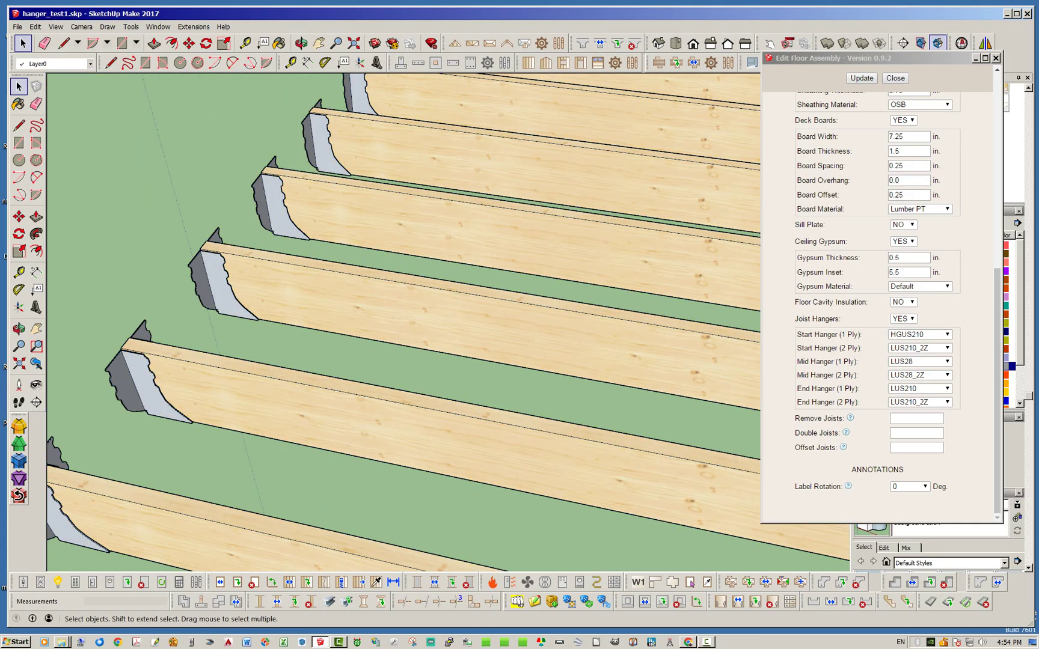
scroll(384, 253, "down", 8)
scroll(421, 300, "down", 4)
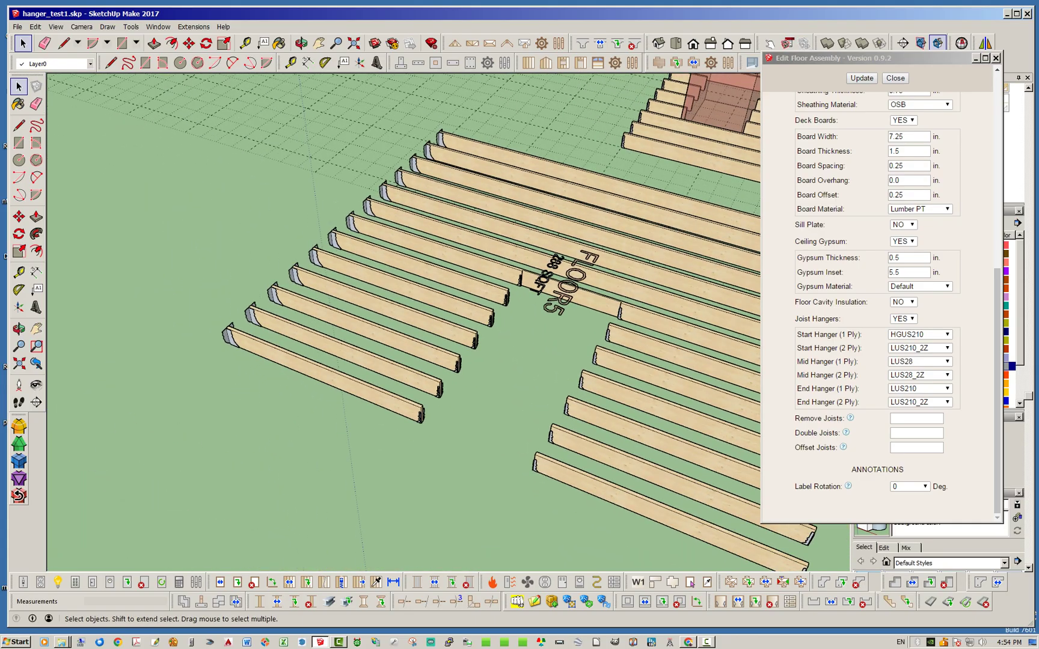
scroll(421, 355, "up", 6)
middle_click_drag(384, 289, 385, 262)
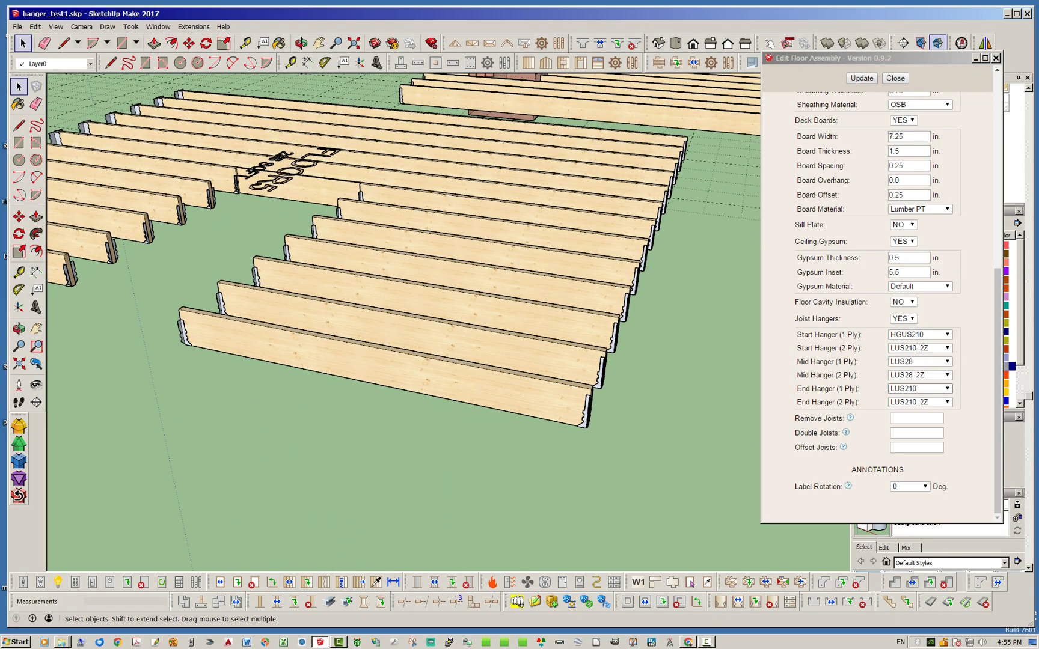
middle_click_drag(385, 271, 457, 271)
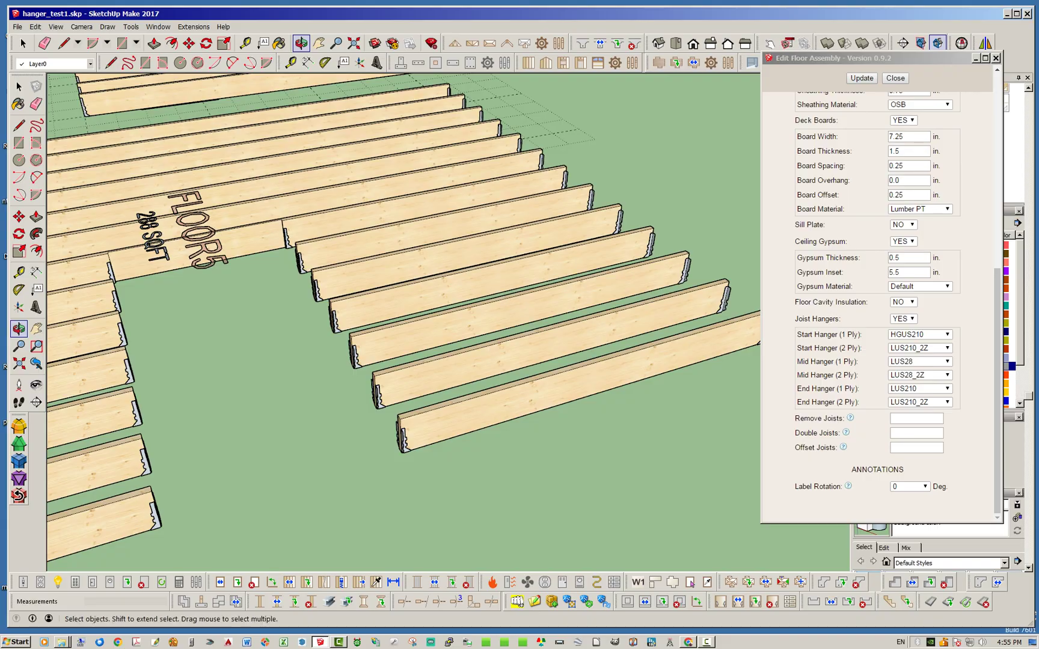
scroll(343, 385, "up", 4)
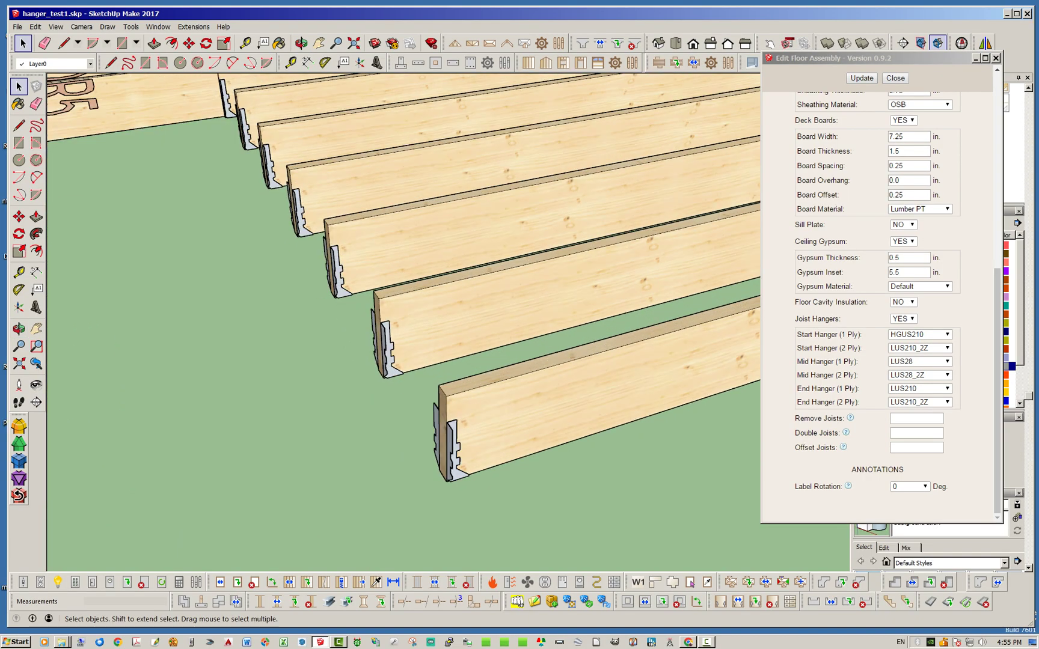
scroll(342, 385, "down", 5)
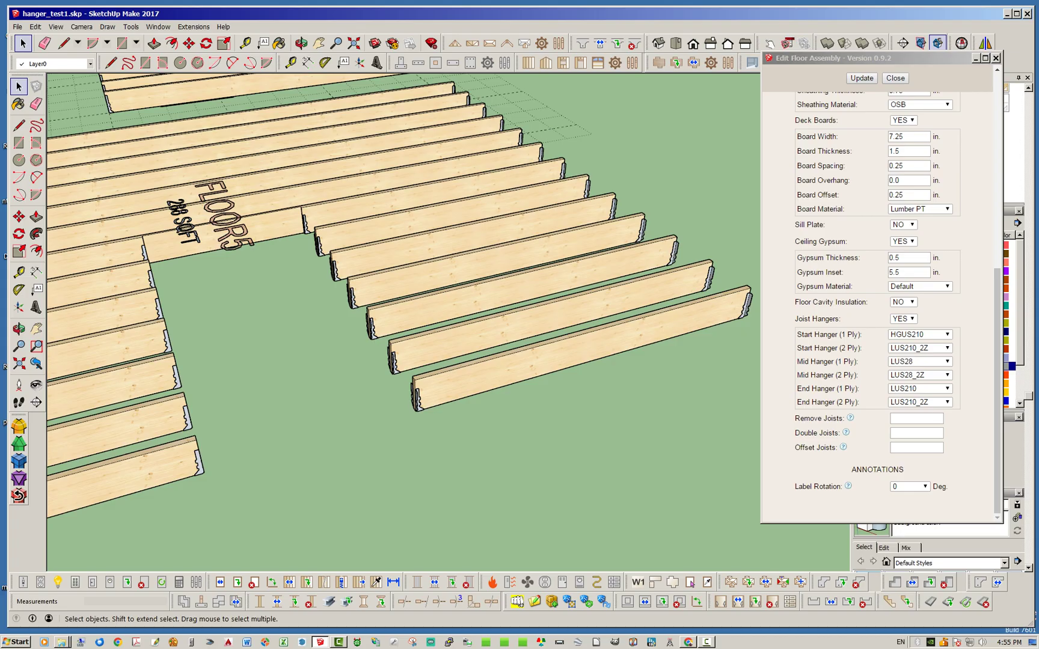
middle_click_drag(637, 394, 574, 393)
scroll(575, 391, "down", 3)
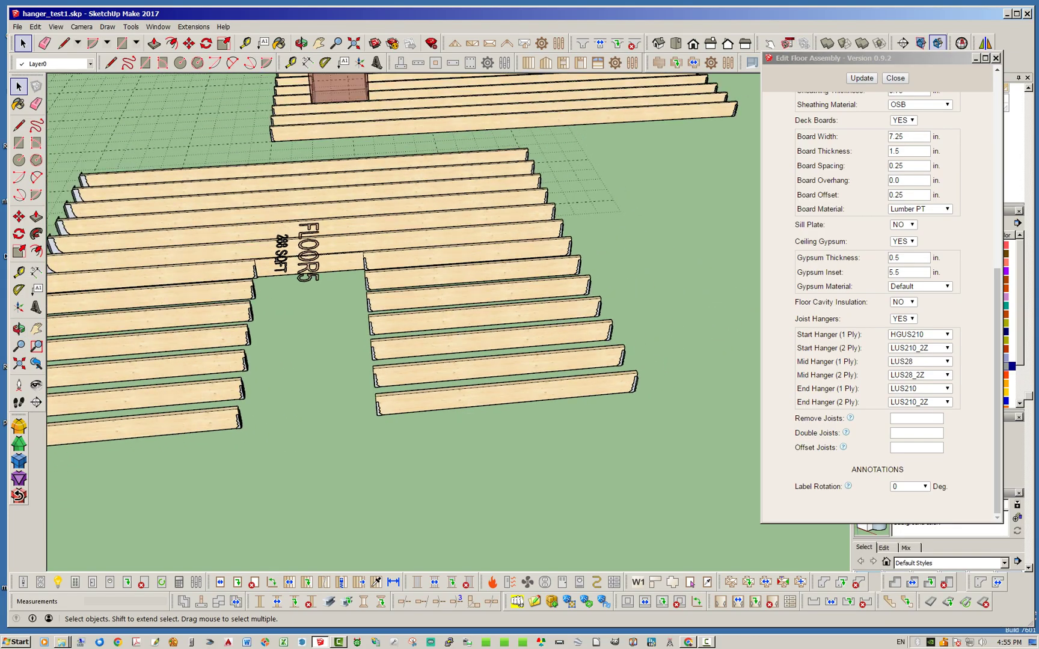
scroll(247, 403, "up", 3)
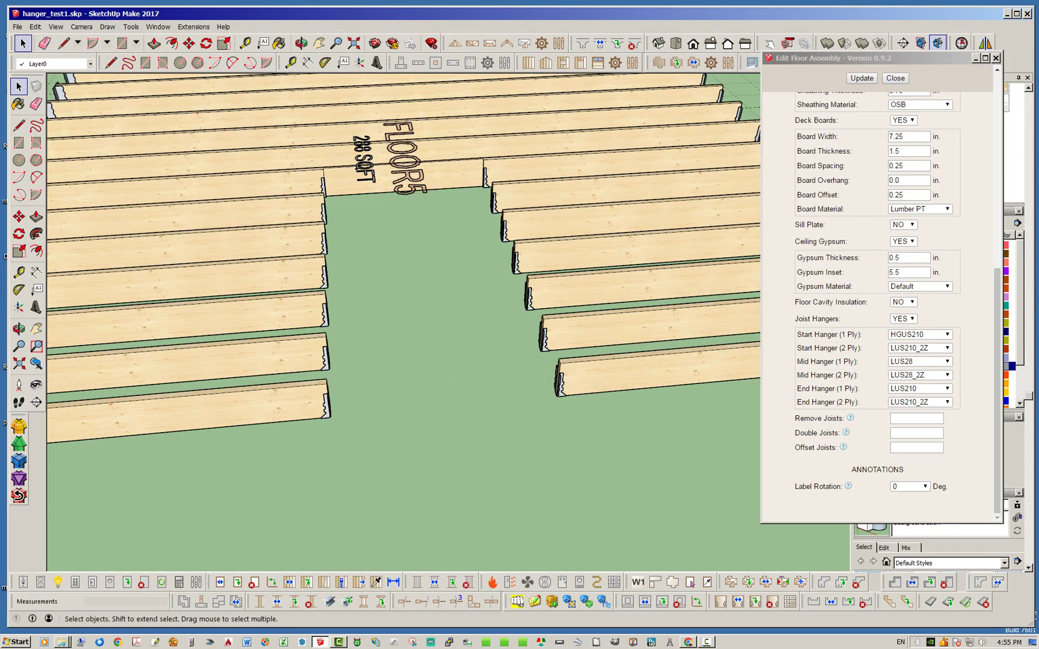
Set Mid Hanger (1 Ply) to LUS26 for FLOOR5 and update the assembly
left_click(920, 362)
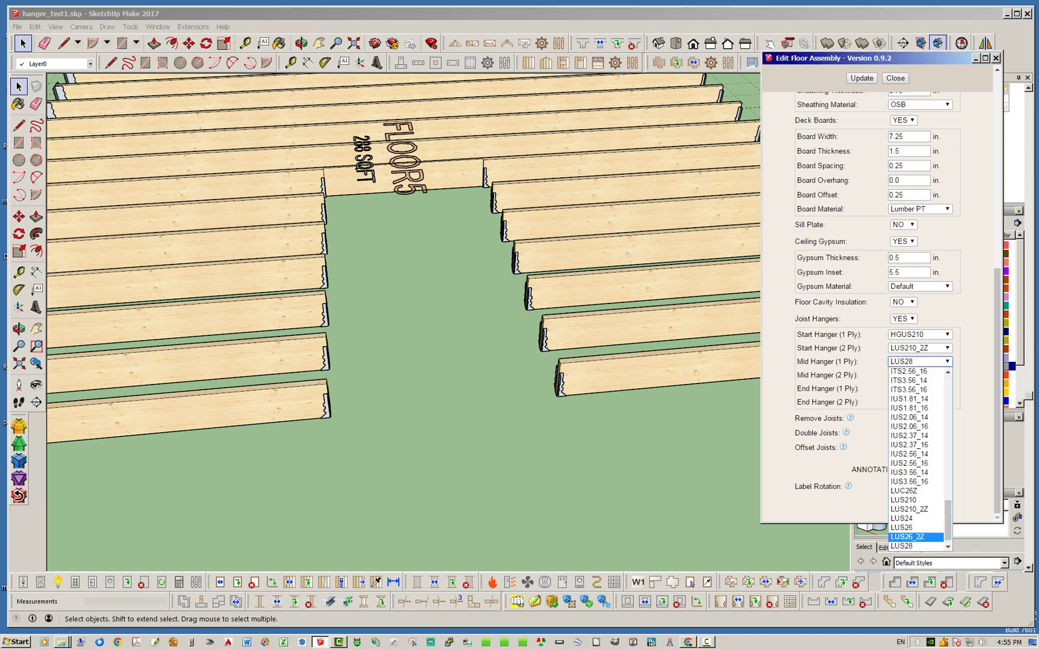
left_click(908, 527)
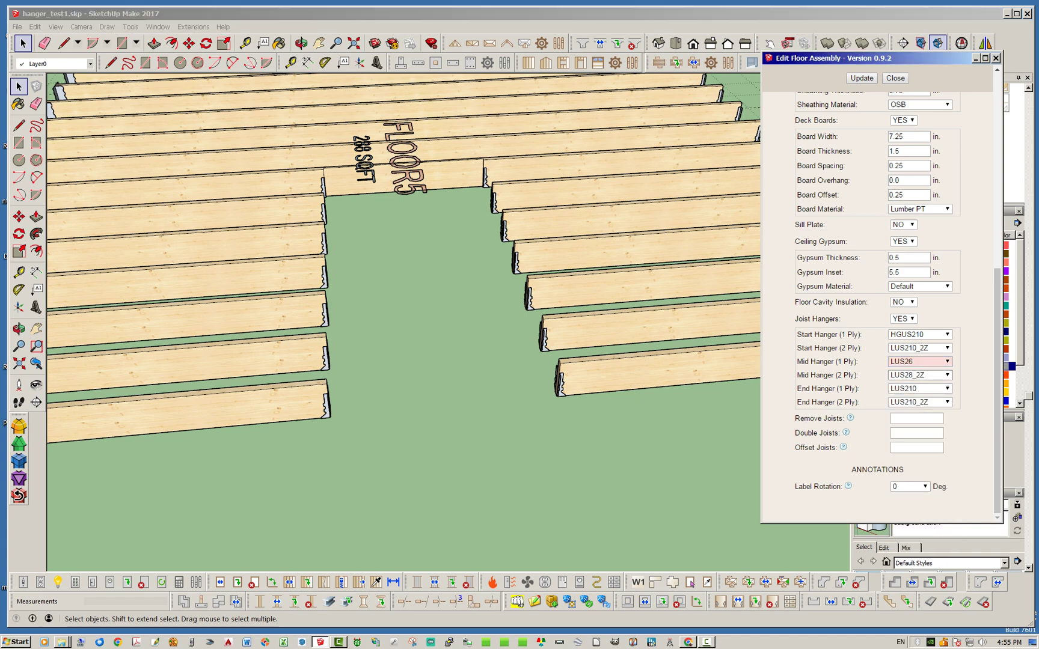
left_click(862, 78)
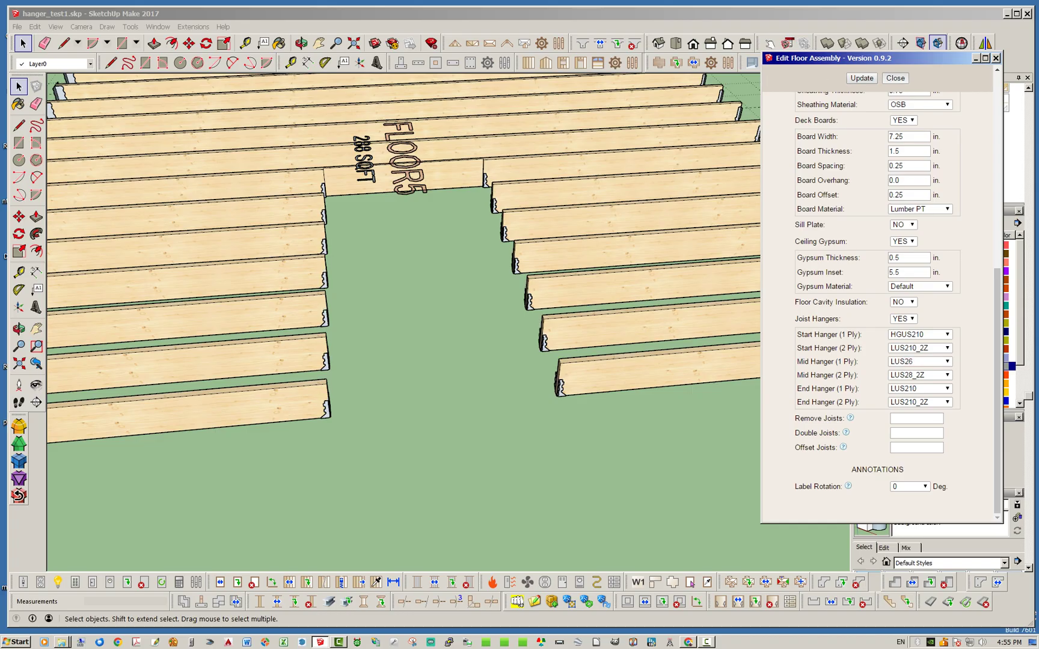
Close the floor assembly editor and examine FLOOR5's start, mid and end hangers around the notch
left_click(895, 78)
middle_click_drag(541, 325, 373, 313)
middle_click_drag(481, 325, 409, 331)
middle_click_drag(428, 101, 429, 100)
scroll(625, 518, "down", 3)
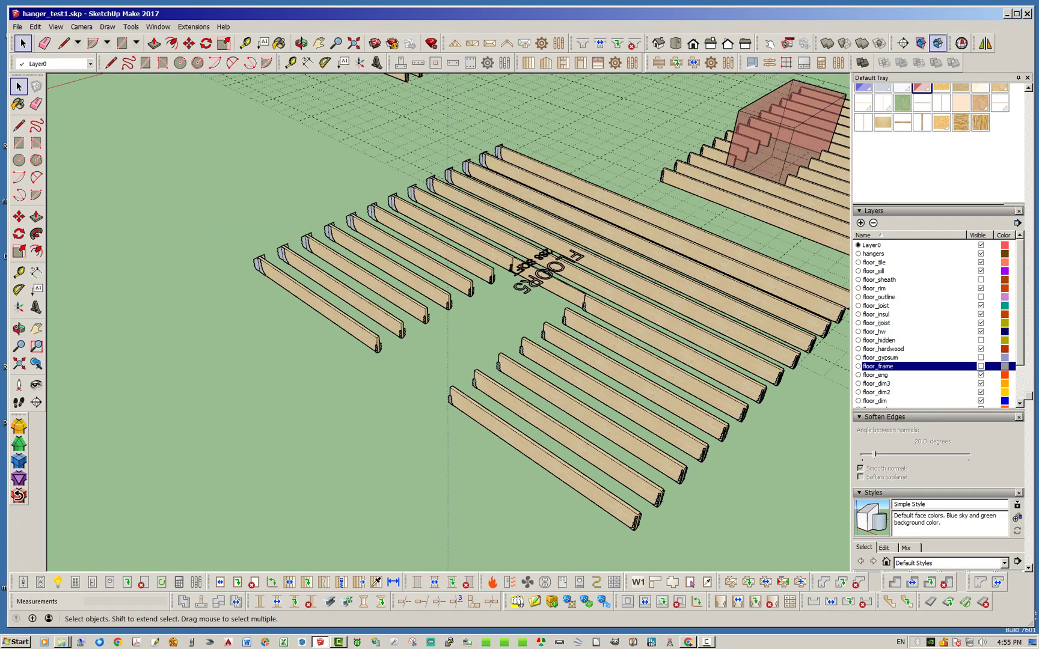
middle_click_drag(637, 433, 739, 430)
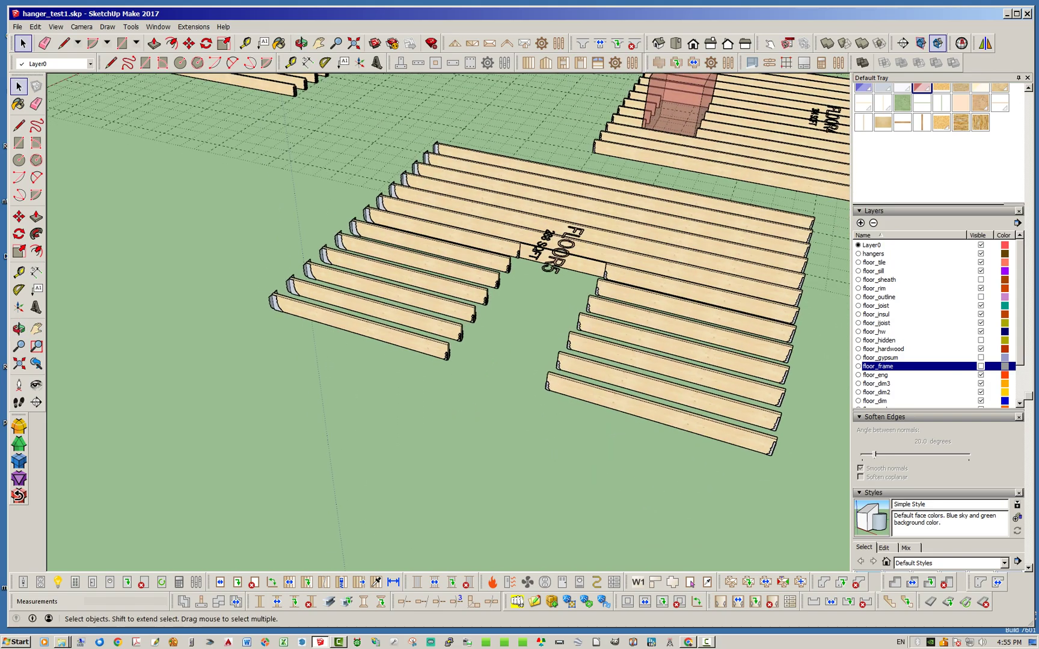
scroll(739, 430, "up", 2)
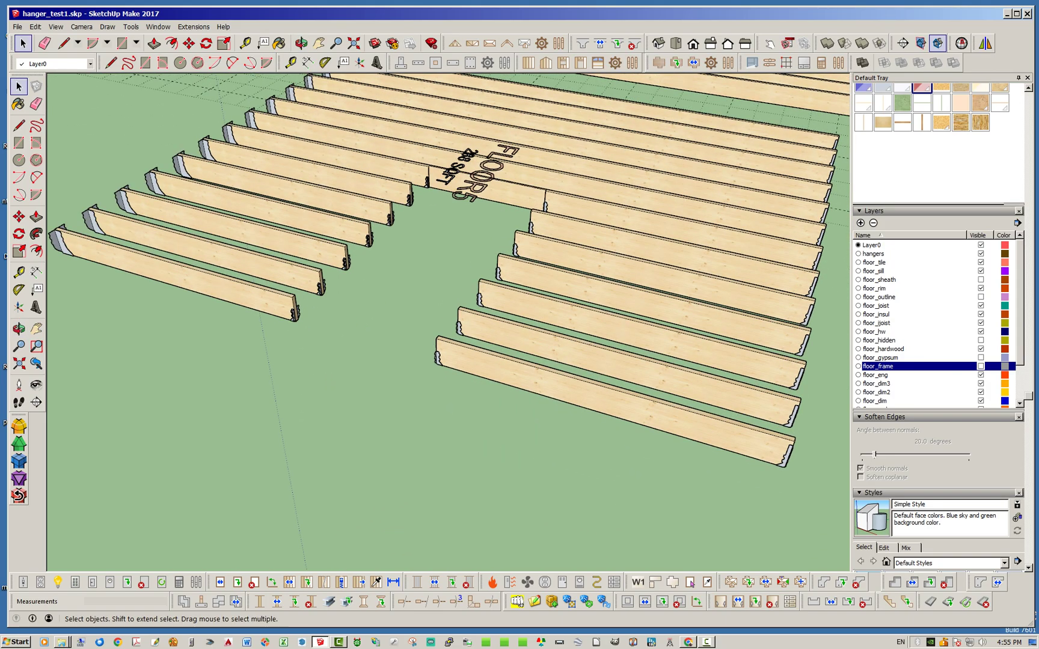
middle_click_drag(457, 361, 421, 379)
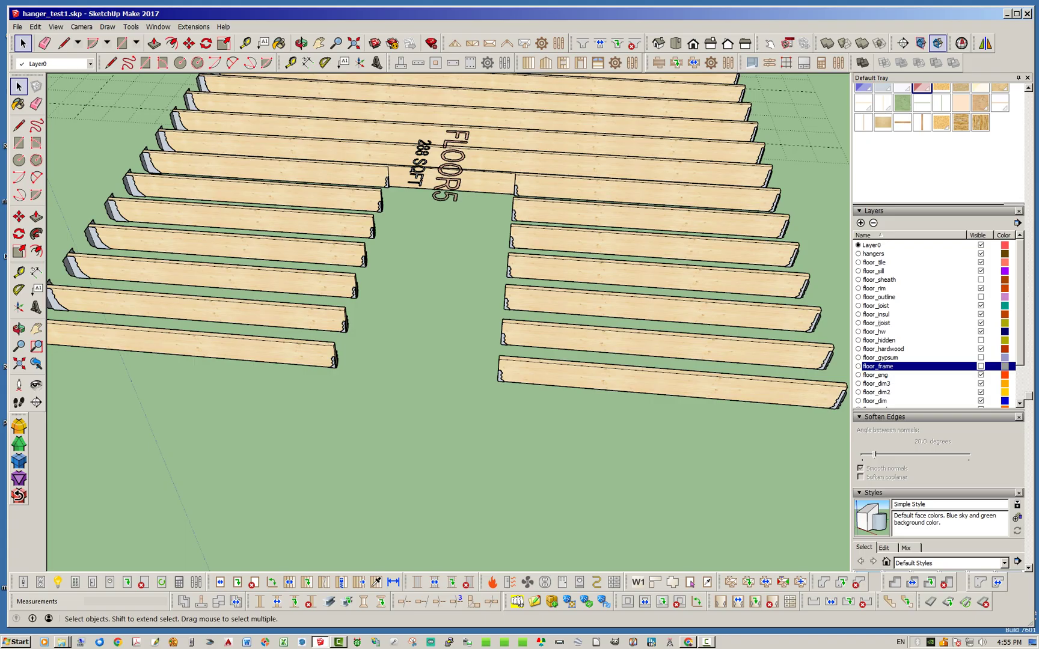
scroll(446, 342, "up", 4)
scroll(502, 385, "down", 4)
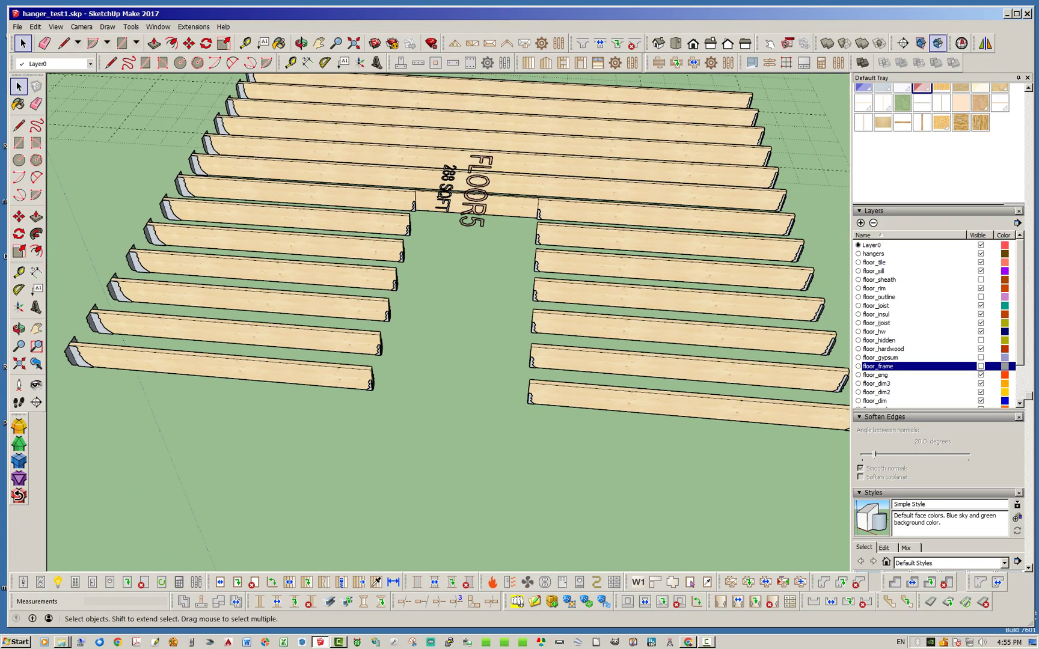
scroll(445, 283, "up", 3)
scroll(448, 270, "down", 5)
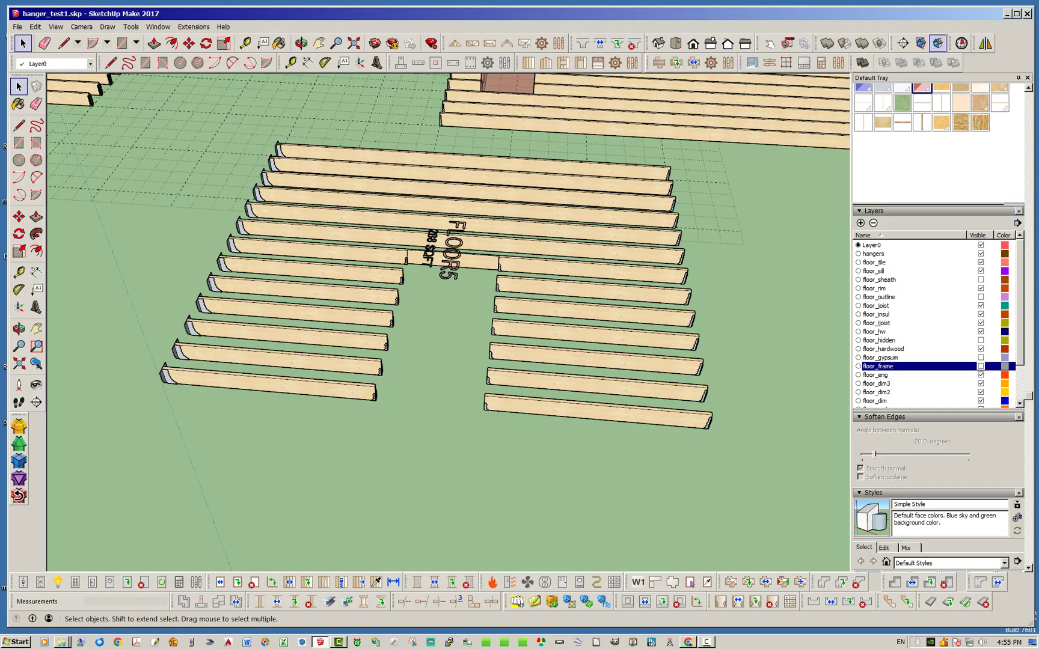
Compare the hangers at FLOOR5's two outer edges and along the notch from several directions
middle_click_drag(448, 271, 325, 241)
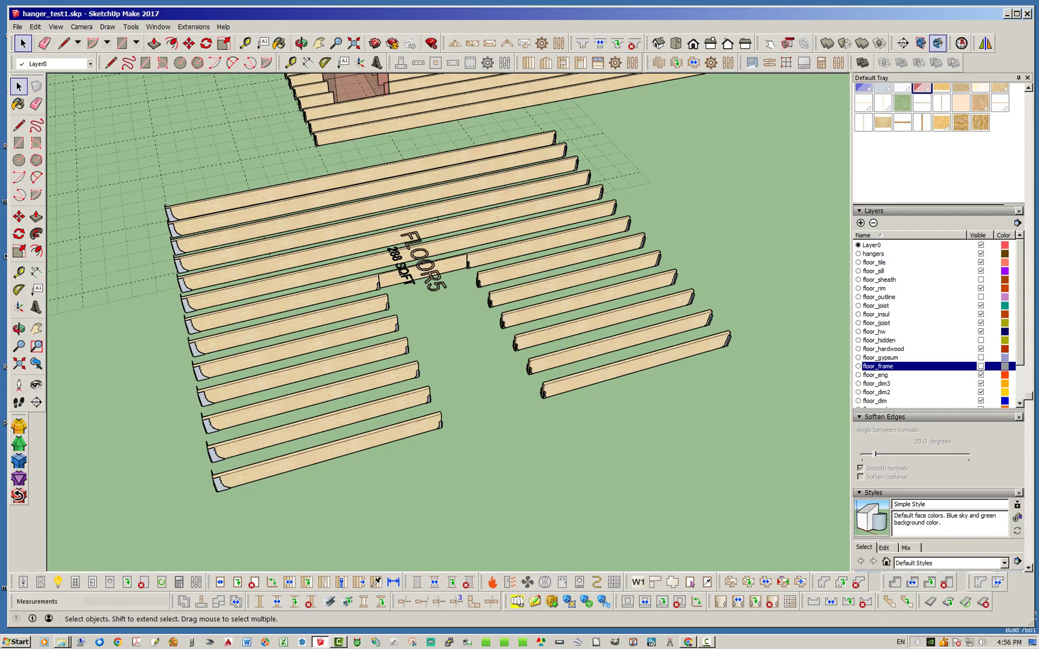
middle_click_drag(529, 271, 367, 270)
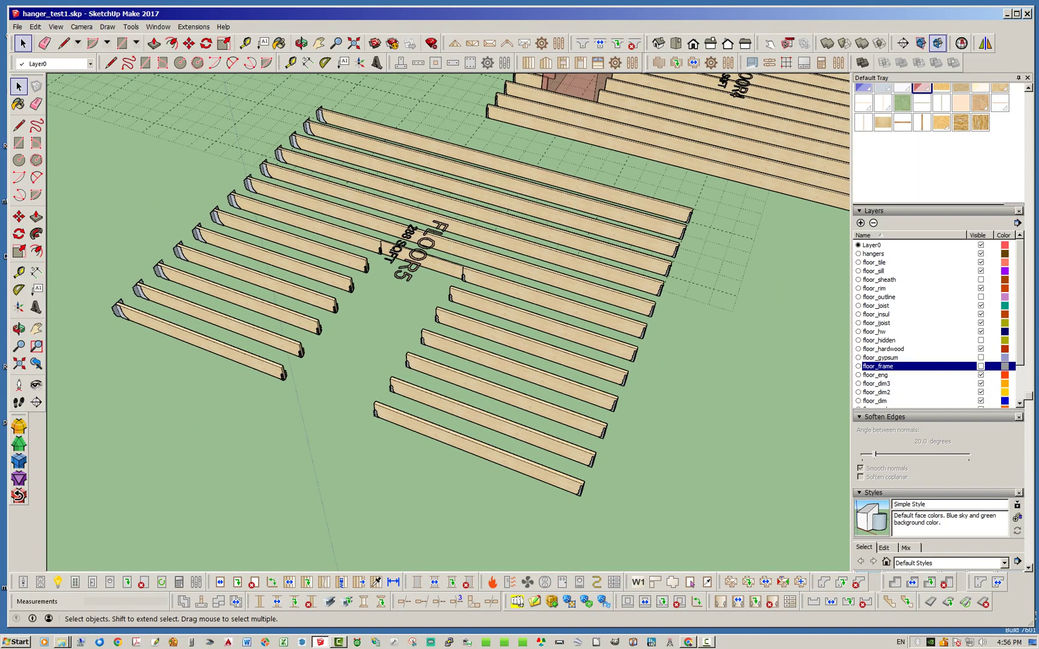
middle_click_drag(505, 279, 463, 282)
scroll(463, 283, "up", 3)
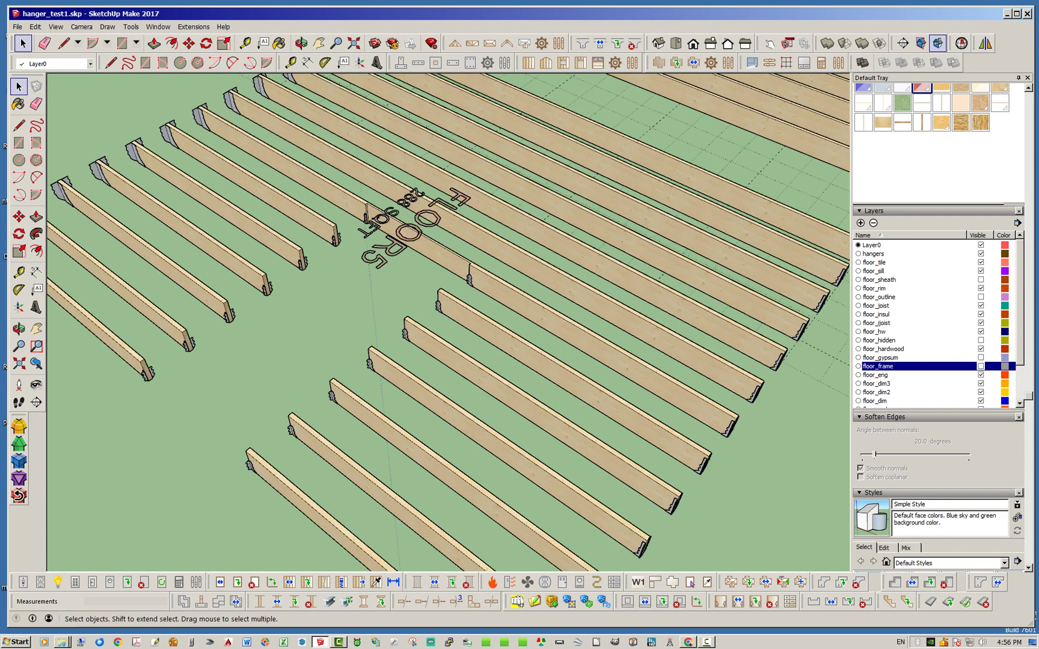
middle_click_drag(463, 282, 535, 298)
middle_click_drag(252, 283, 391, 277)
scroll(387, 277, "down", 2)
scroll(385, 277, "down", 2)
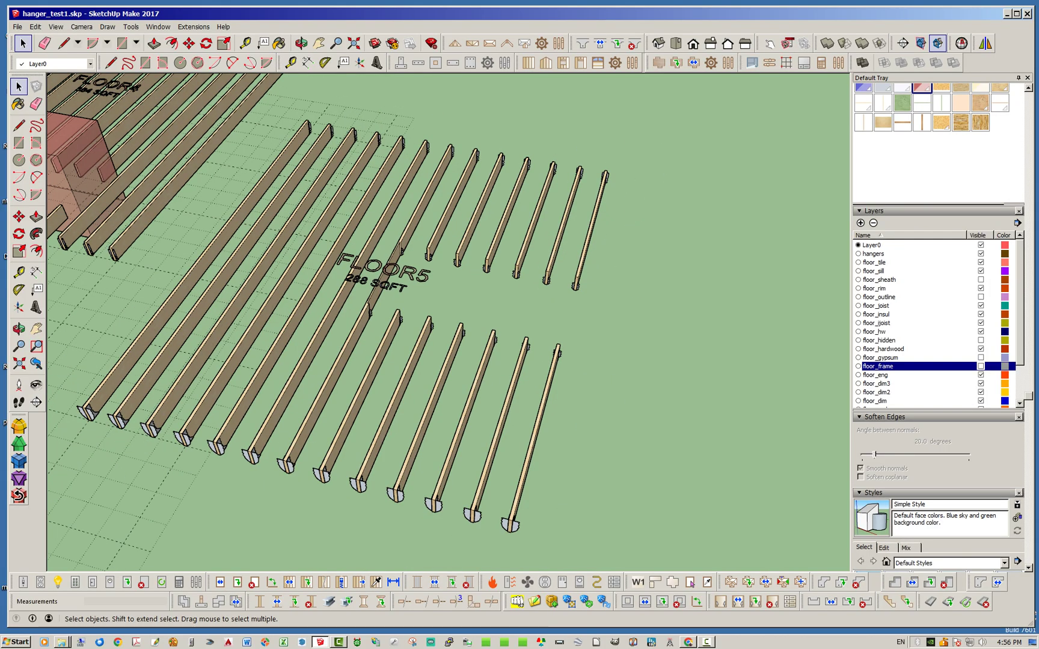
Inspect the mid hangers at the inner corners of FLOOR5's notch up close
scroll(387, 247, "up", 8)
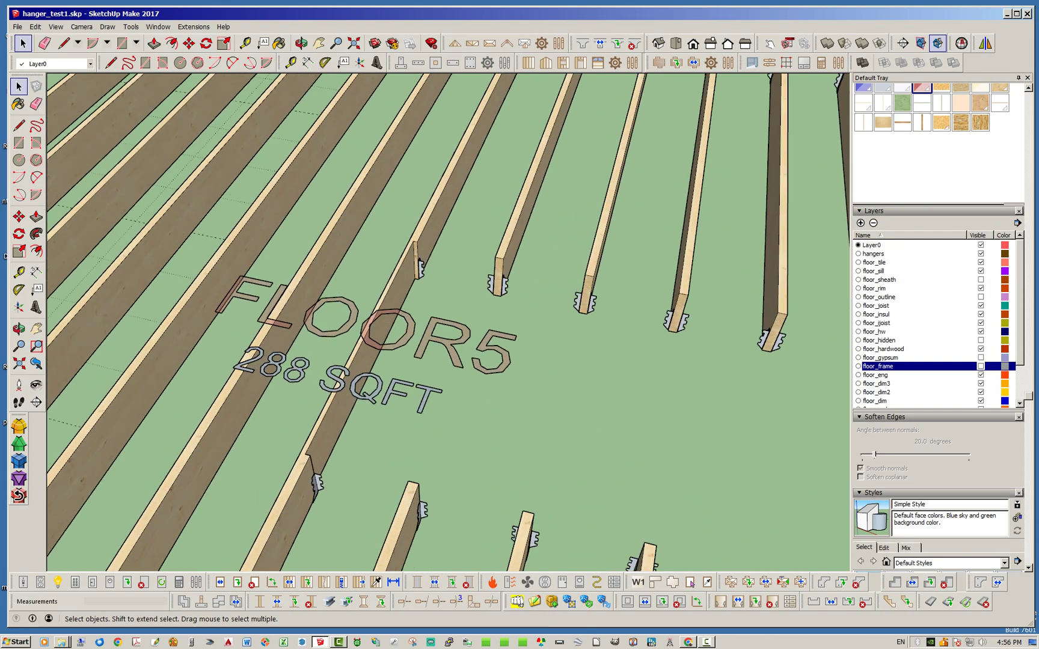
scroll(409, 241, "down", 4)
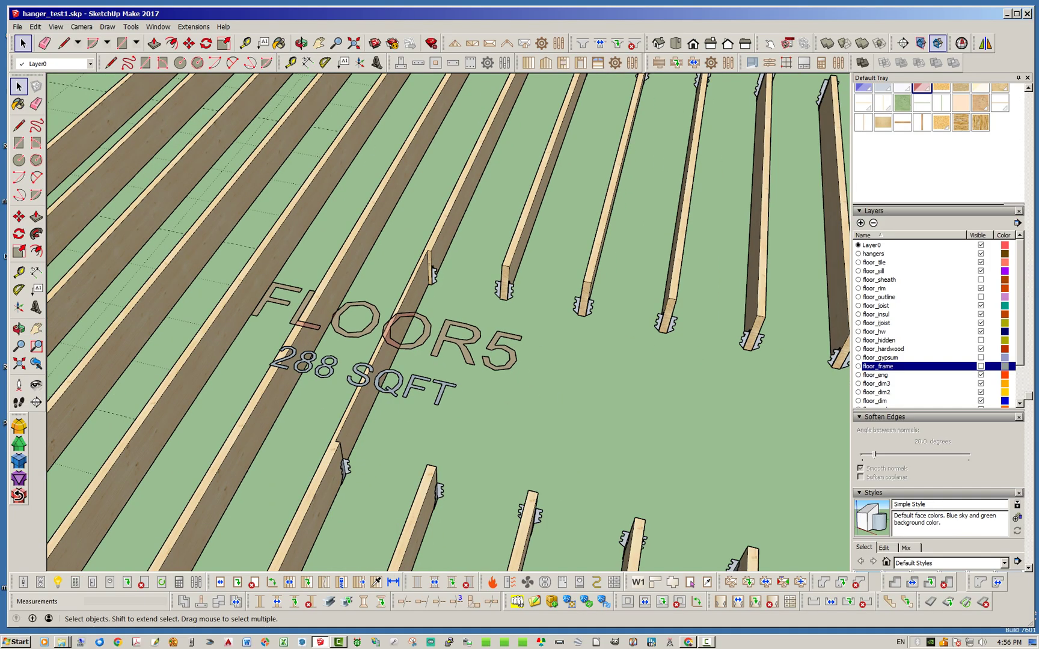
scroll(409, 229, "up", 8)
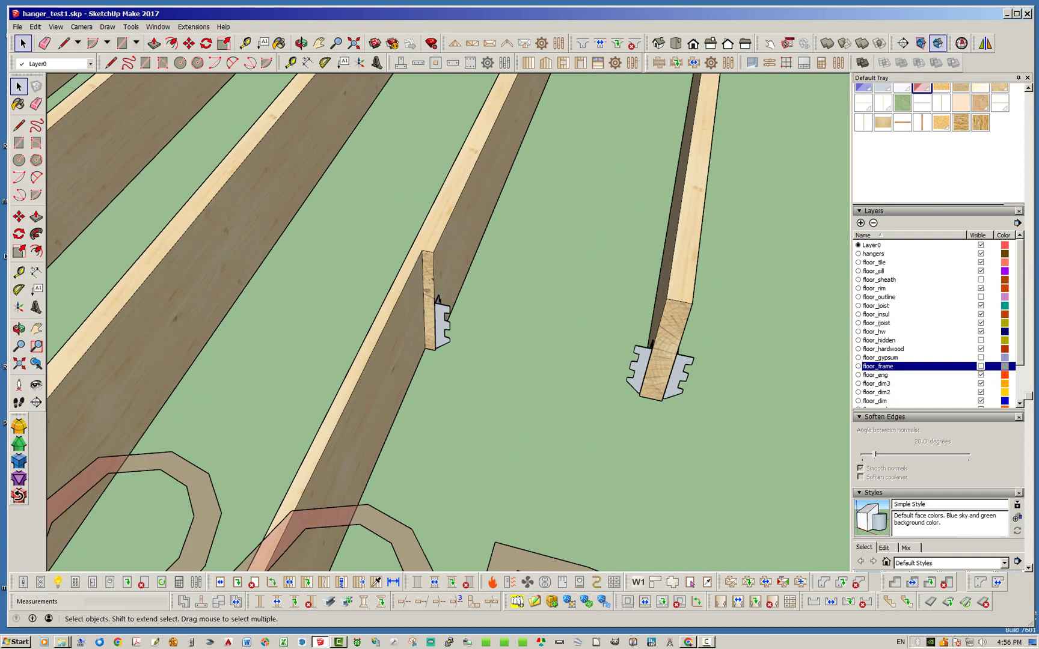
scroll(421, 301, "down", 5)
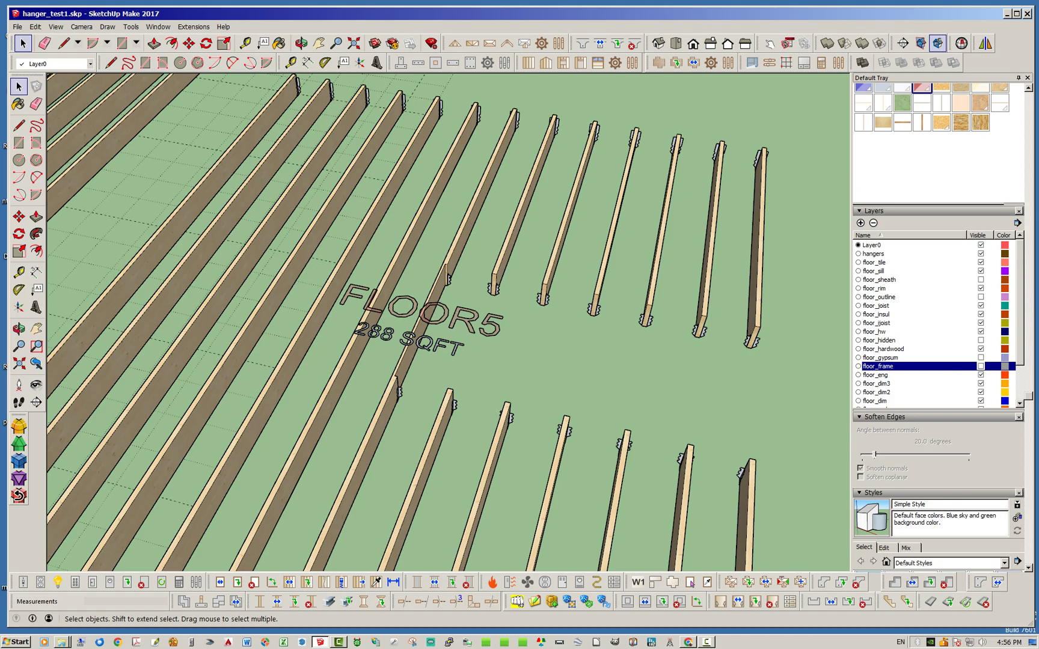
Turn on the floor_frame layer's visibility to show the deck boards
scroll(938, 323, "down", 2)
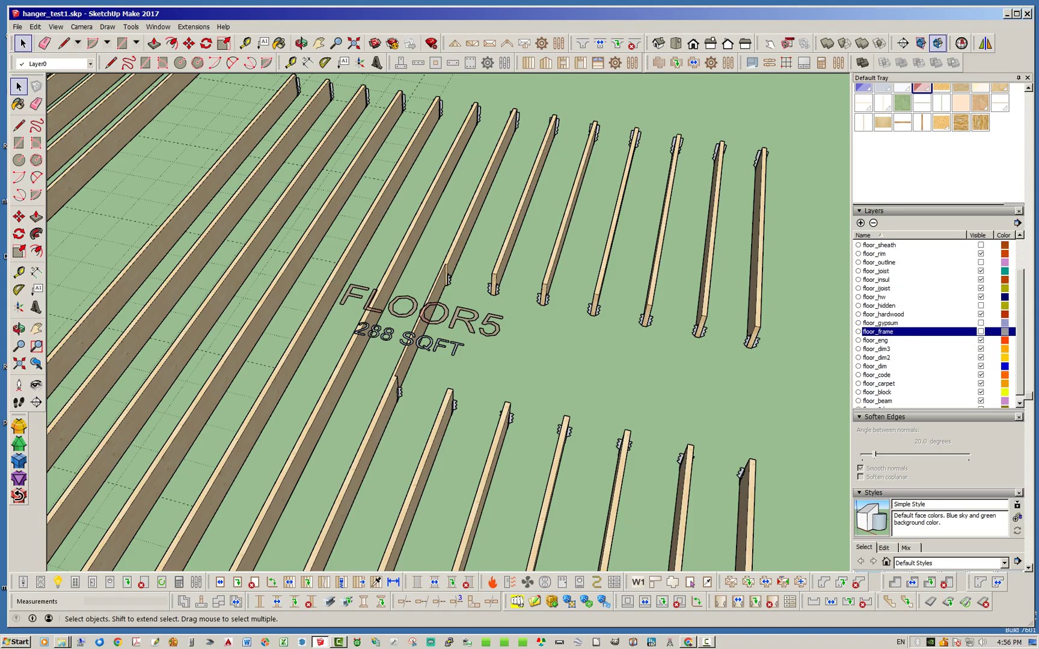
scroll(938, 324, "up", 1)
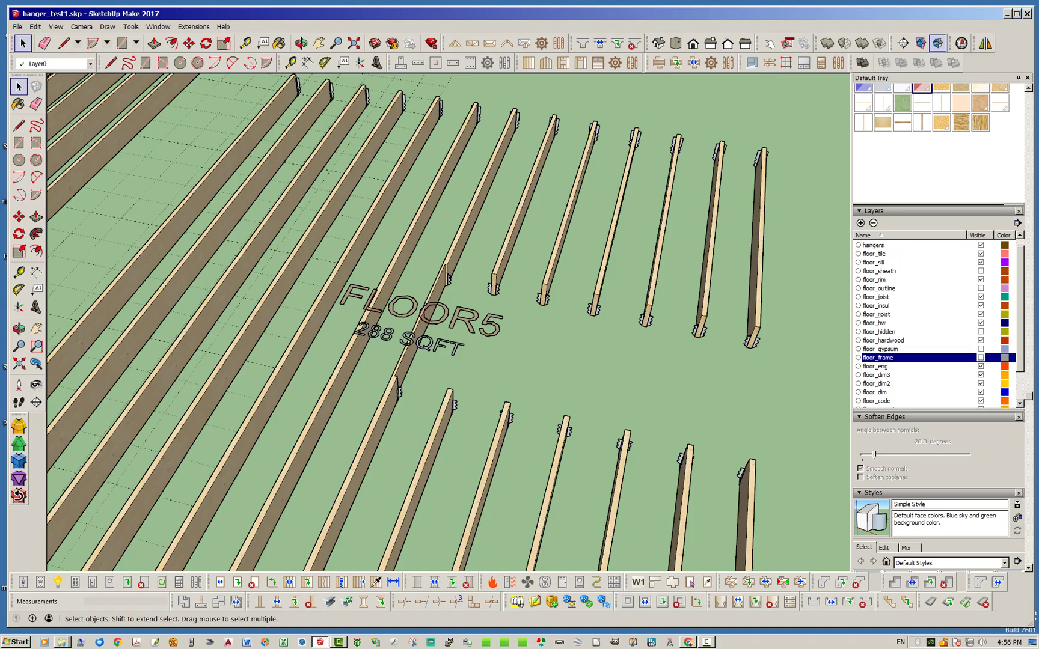
left_click(981, 358)
scroll(493, 313, "up", 5)
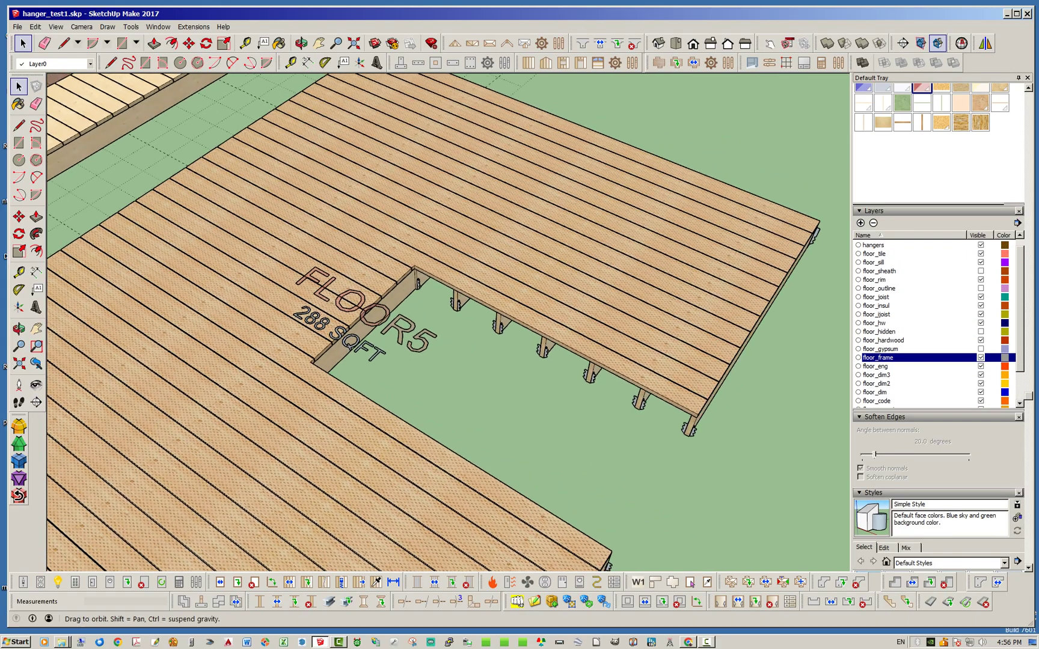
Move the FLOOR4 assembly 16' along the green axis, away from FLOOR5
scroll(448, 304, "down", 10)
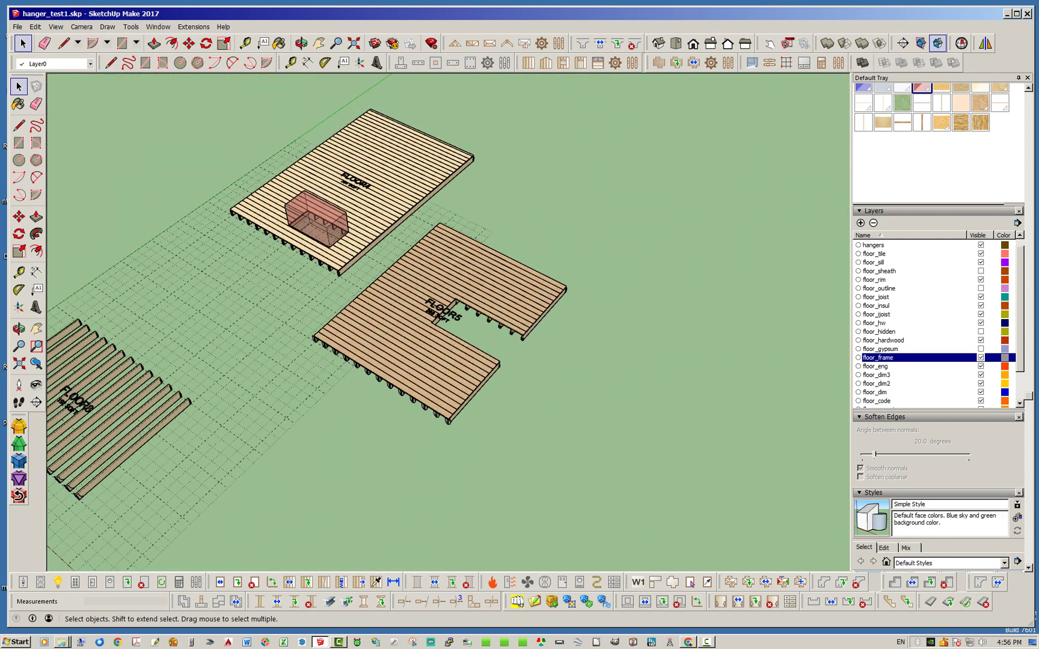
left_click(355, 181)
left_click(188, 43)
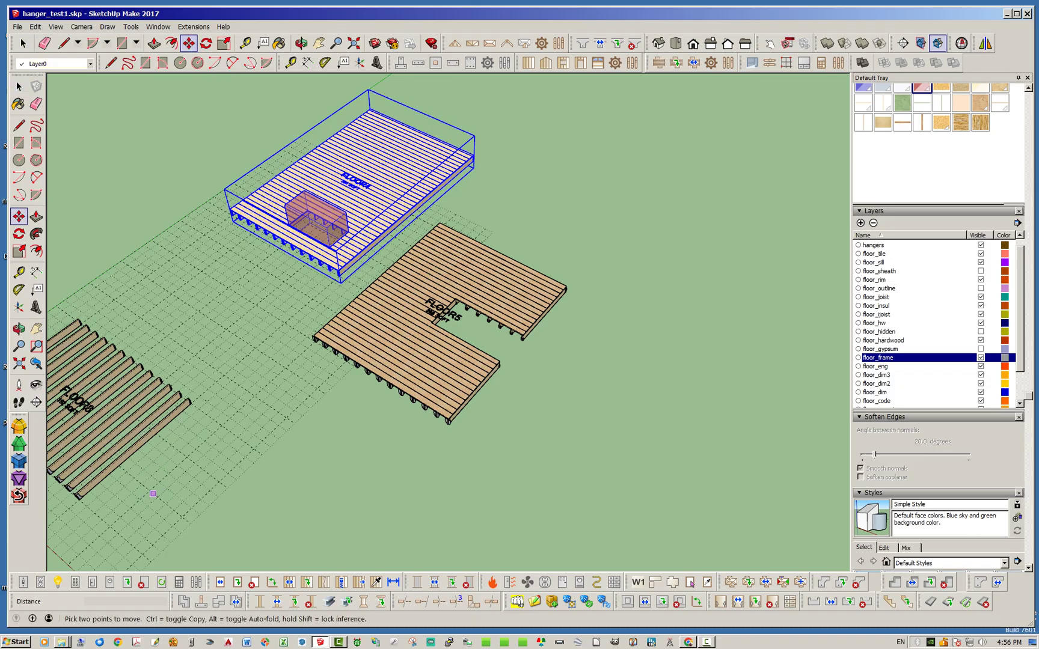
left_click_drag(149, 490, 284, 366)
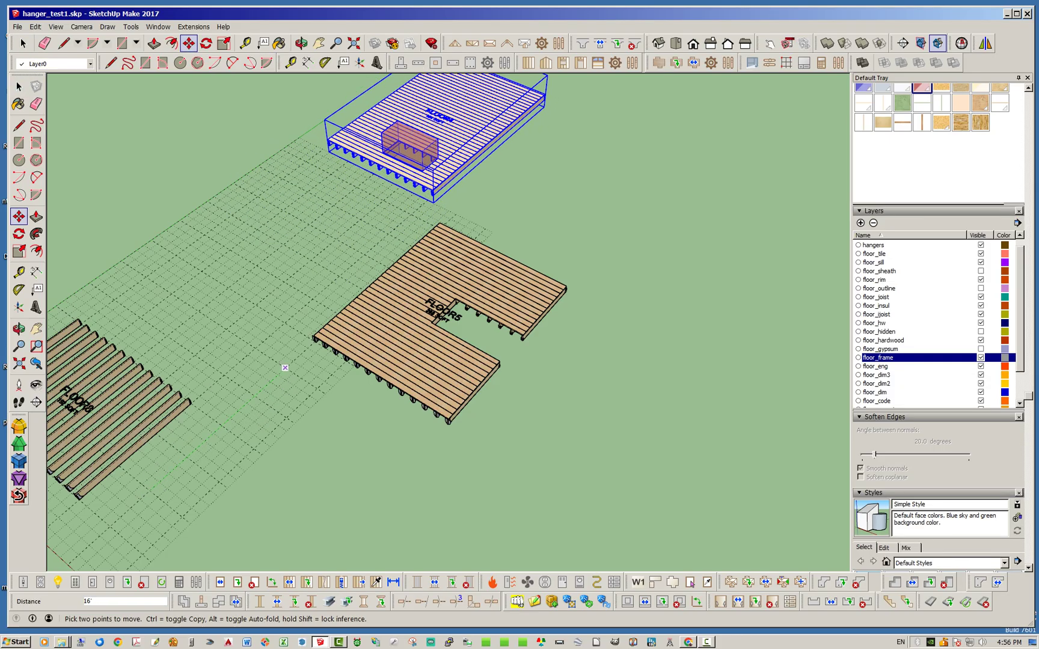
key("space")
Move the FLOOR5 assembly 12' along the red axis, in line with FLOOR4
left_click(409, 283)
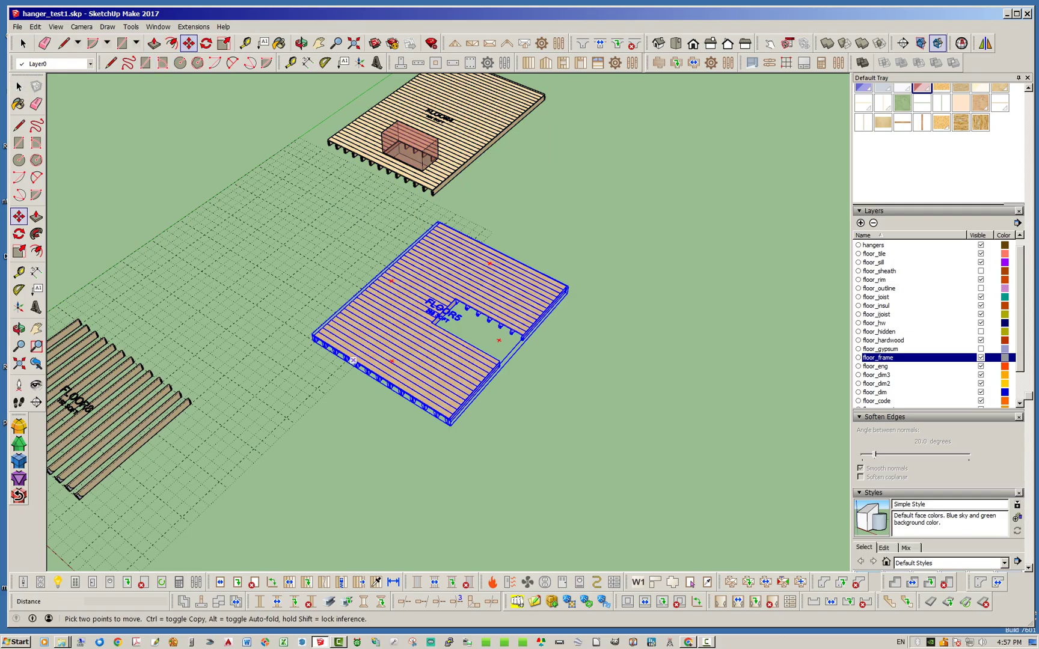
left_click_drag(317, 390, 225, 328)
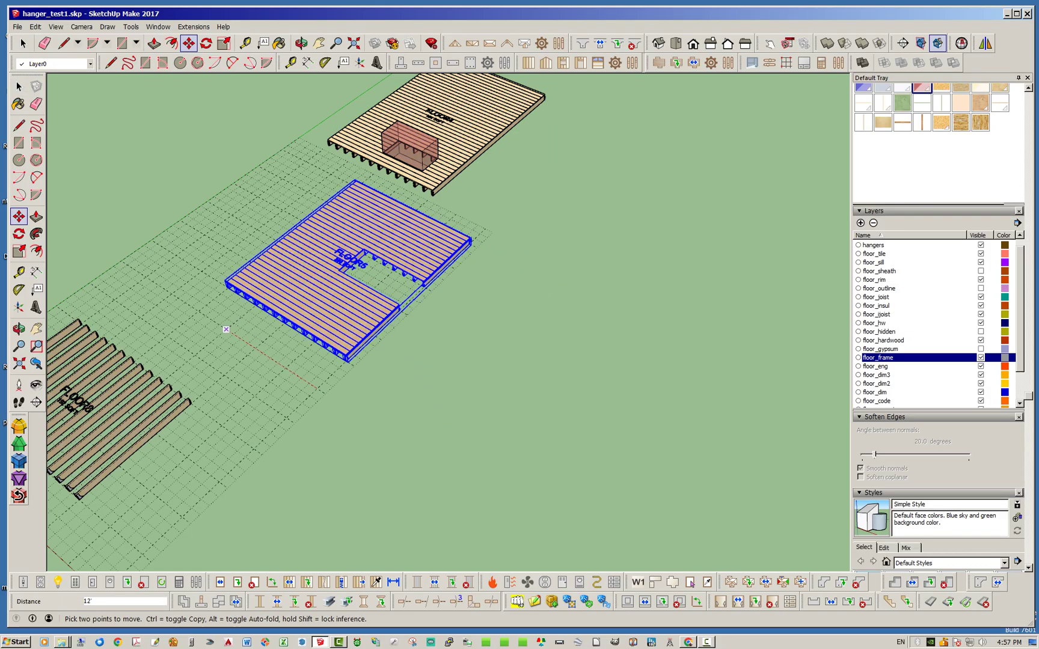
key("space")
left_click(385, 273)
Examine the mid hangers at FLOOR5's notch from below the deck
scroll(385, 274, "up", 9)
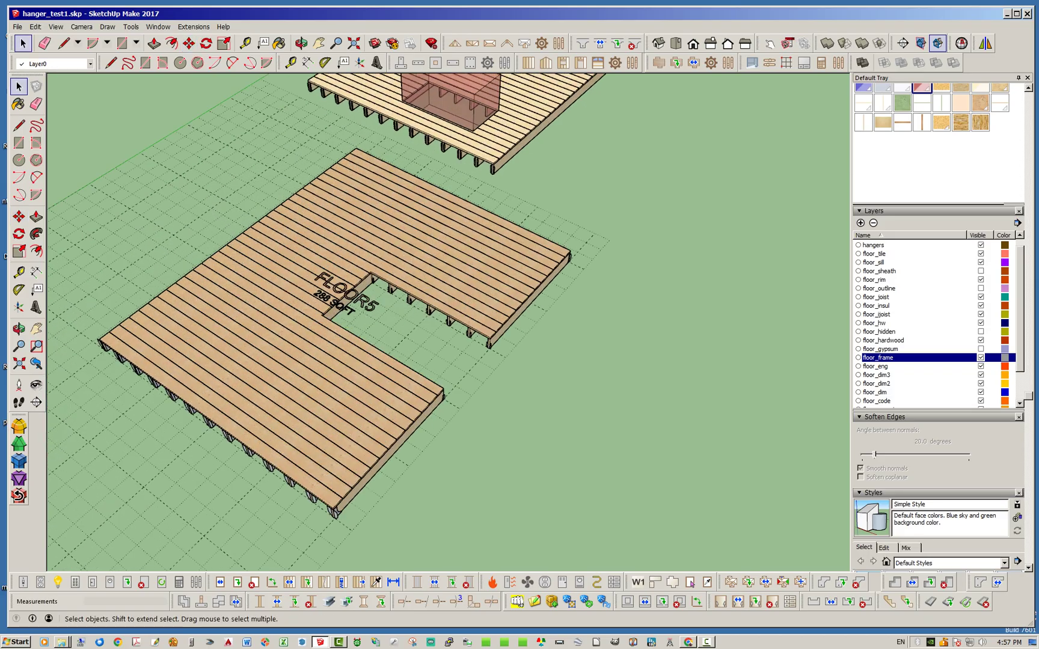
middle_click_drag(415, 337, 367, 295)
scroll(394, 372, "down", 8)
middle_click_drag(343, 352, 394, 231)
scroll(421, 241, "up", 10)
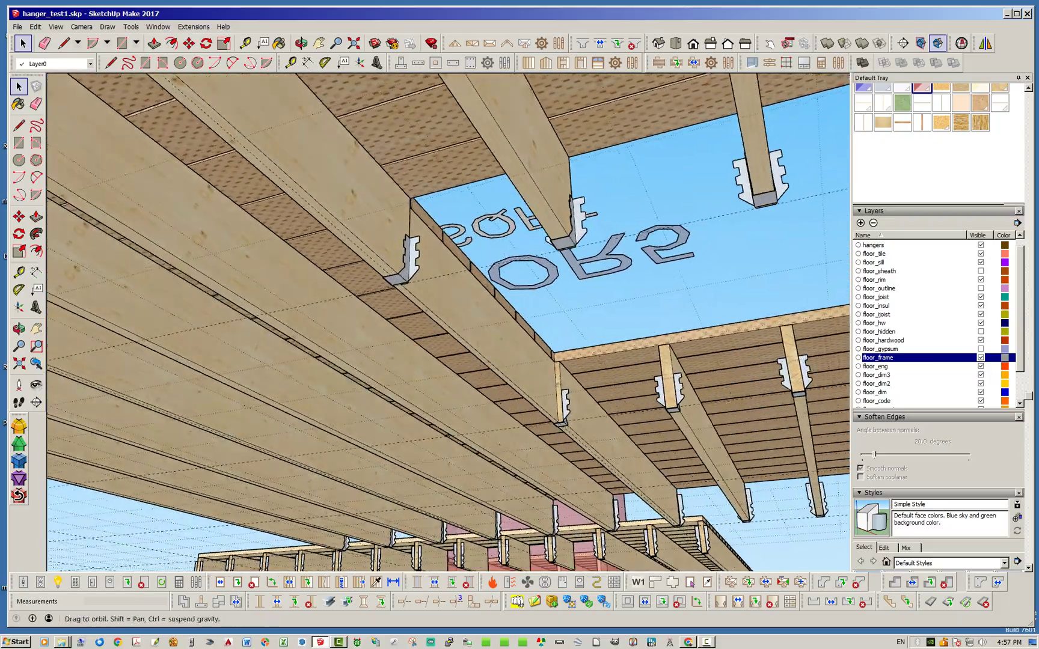
middle_click_drag(421, 301, 454, 219)
middle_click_drag(367, 307, 343, 310)
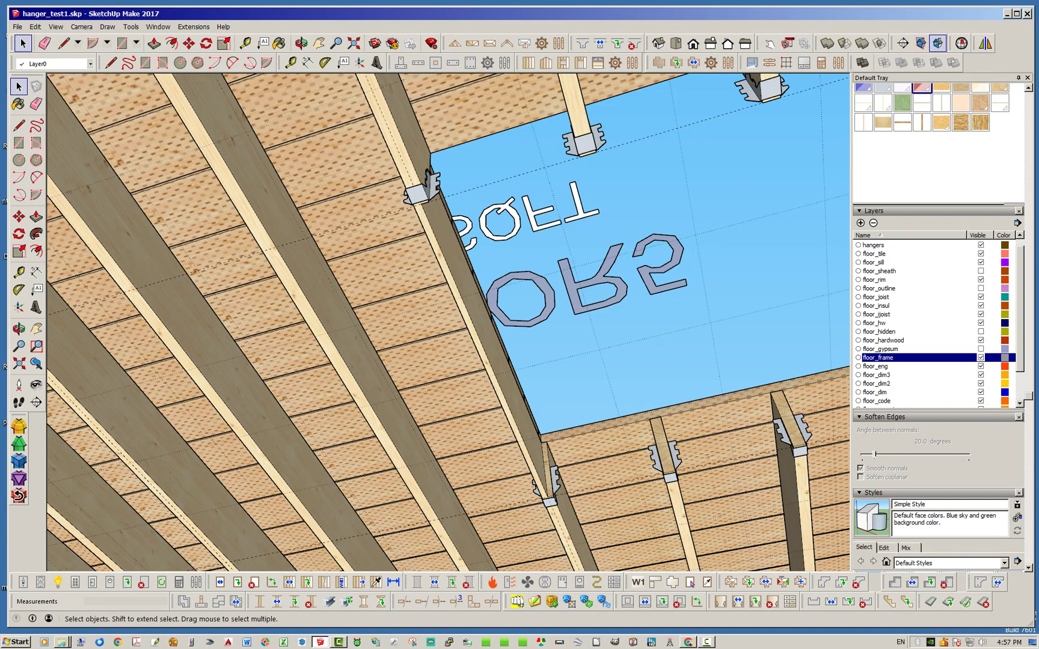
scroll(454, 287, "down", 2)
middle_click_drag(454, 286, 512, 291)
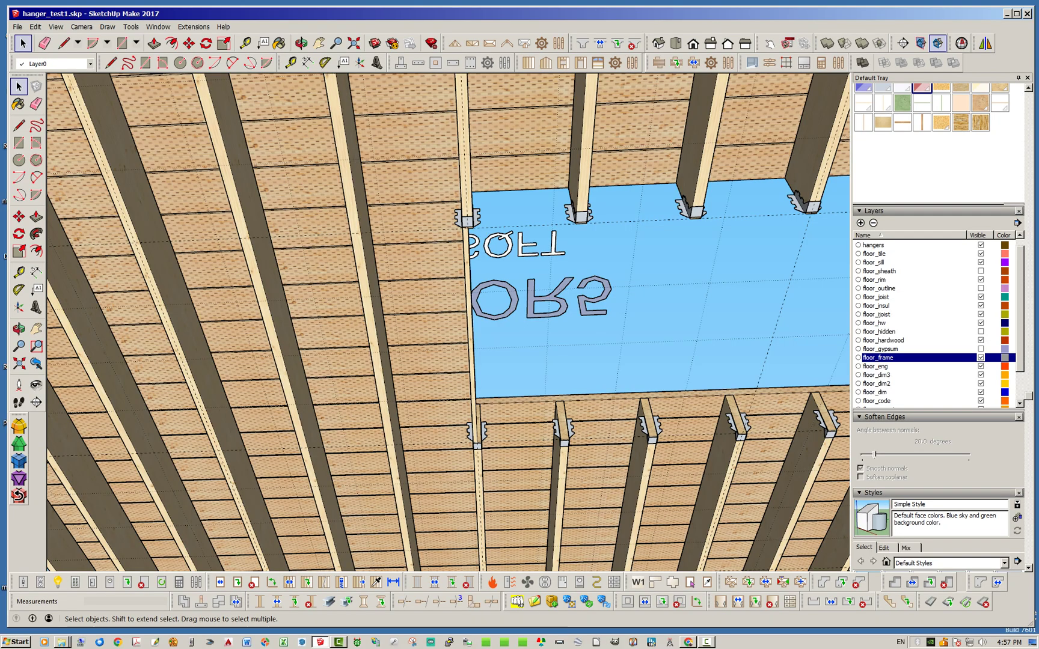
middle_click_drag(458, 226, 431, 226)
middle_click_drag(279, 318, 272, 340)
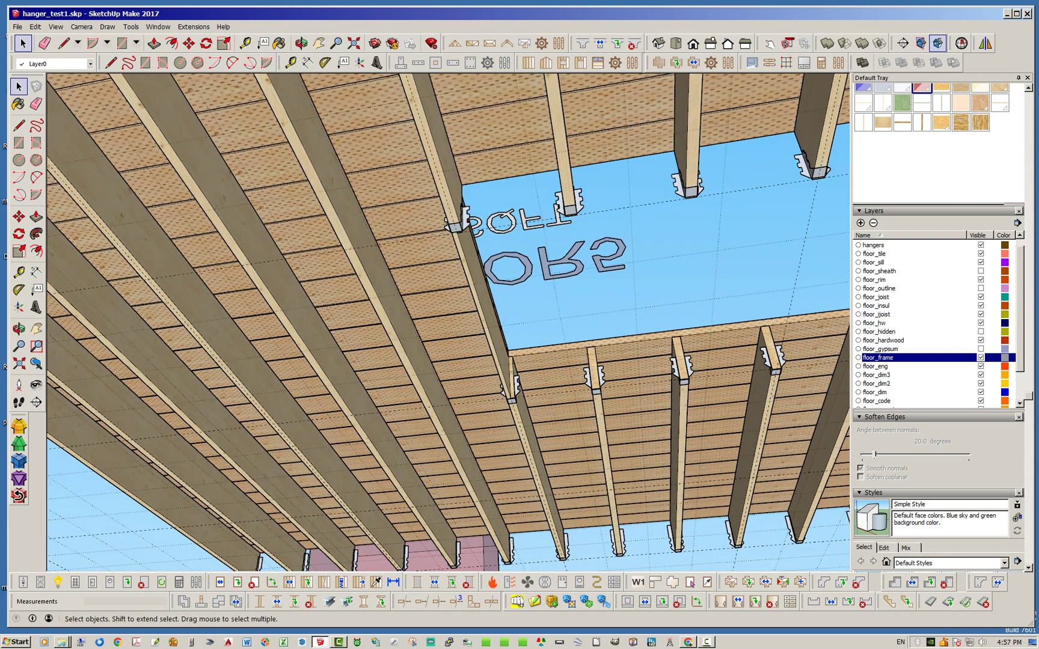
Inspect the underside of FLOOR5, comparing the hangers along the notch with the end hangers on the outer edge
scroll(499, 348, "down", 2)
scroll(511, 385, "up", 4)
scroll(510, 313, "down", 3)
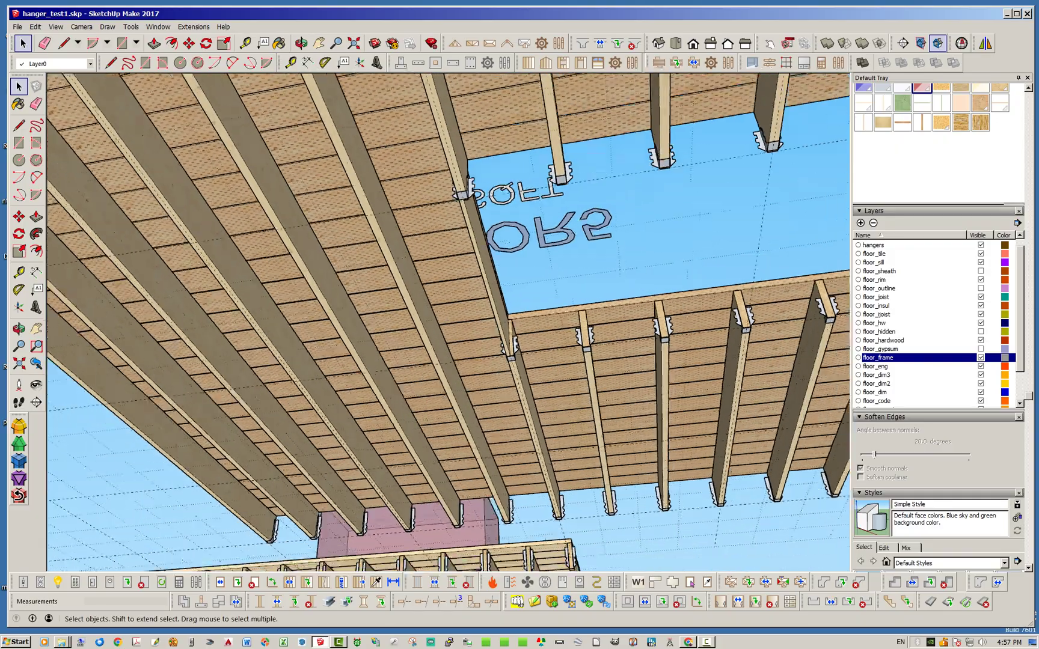
middle_click_drag(510, 319, 538, 300)
middle_click_drag(653, 289, 590, 291)
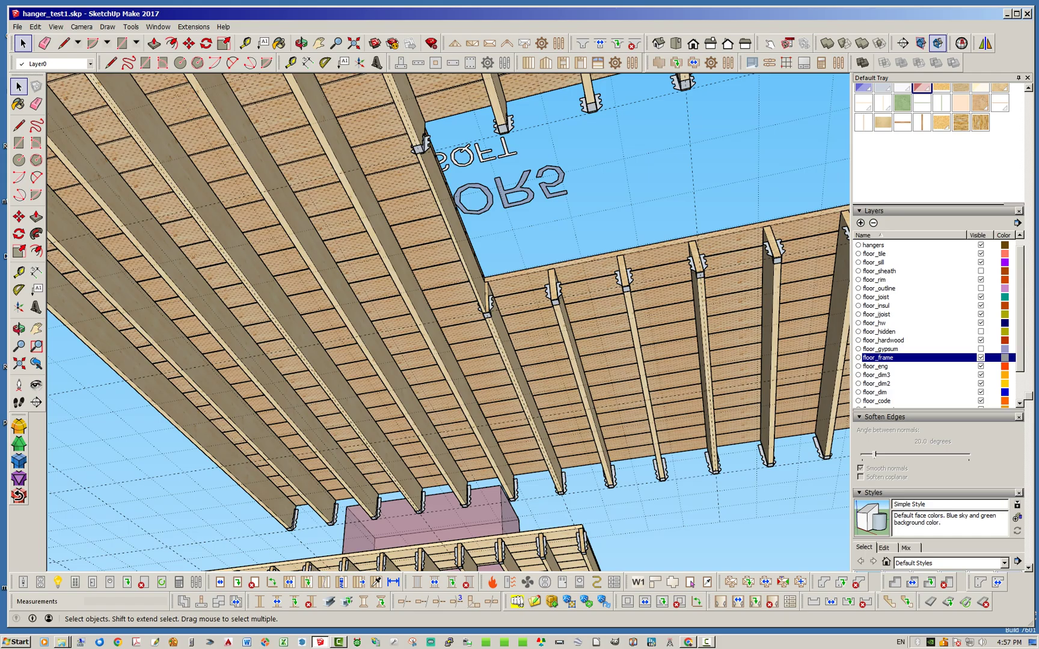
middle_click_drag(590, 291, 461, 290)
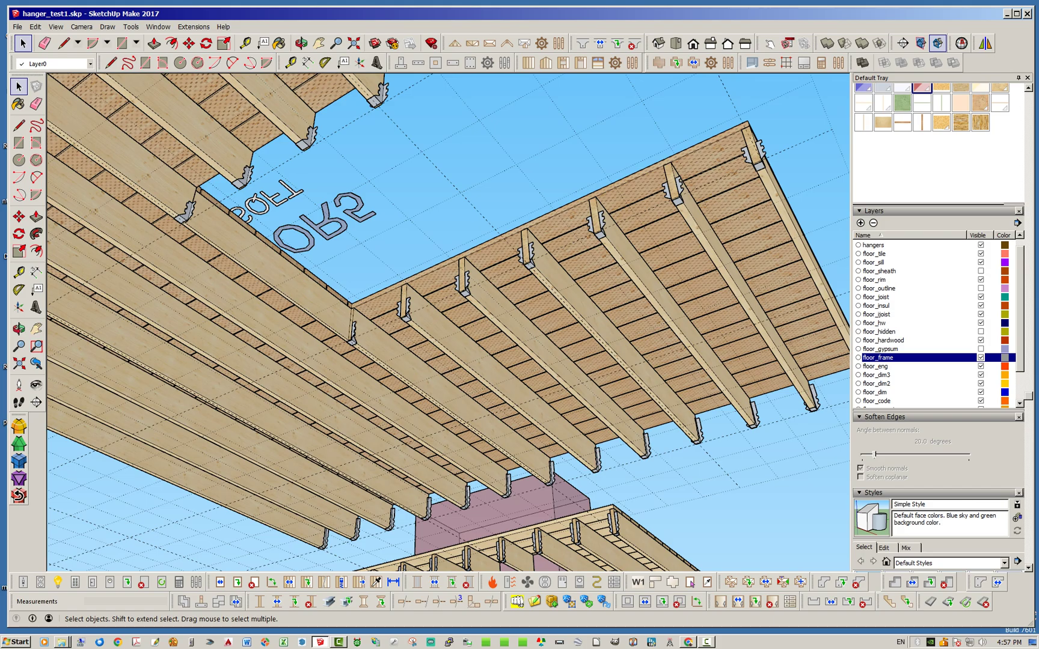
scroll(569, 388, "down", 3)
middle_click_drag(569, 388, 571, 380)
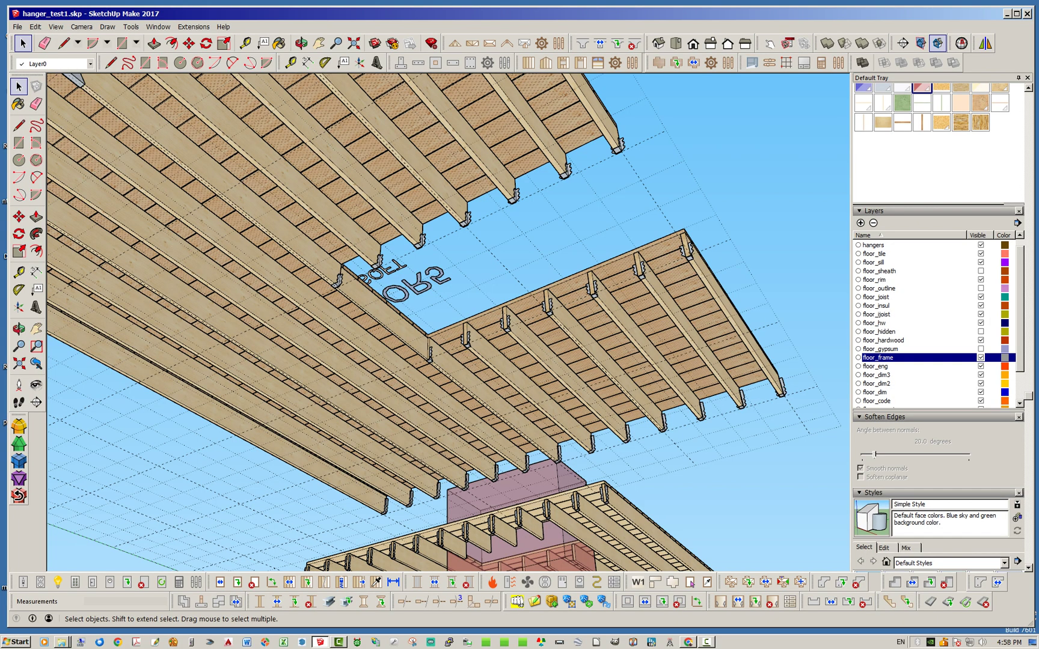
double_click(595, 355)
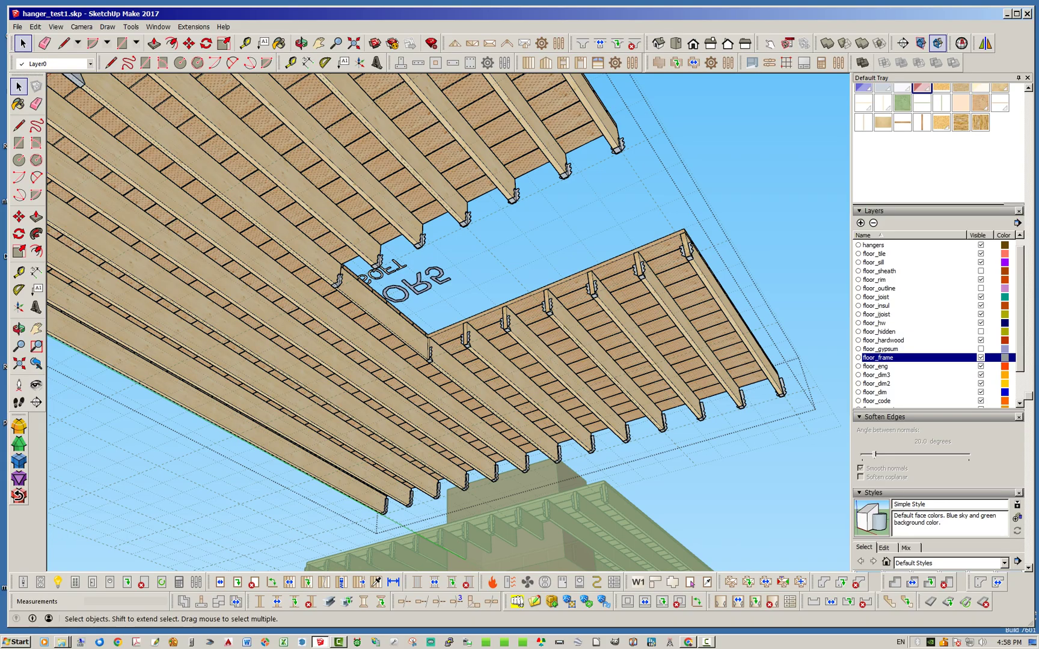
left_click(596, 355)
scroll(626, 379, "down", 3)
middle_click_drag(626, 380, 712, 402)
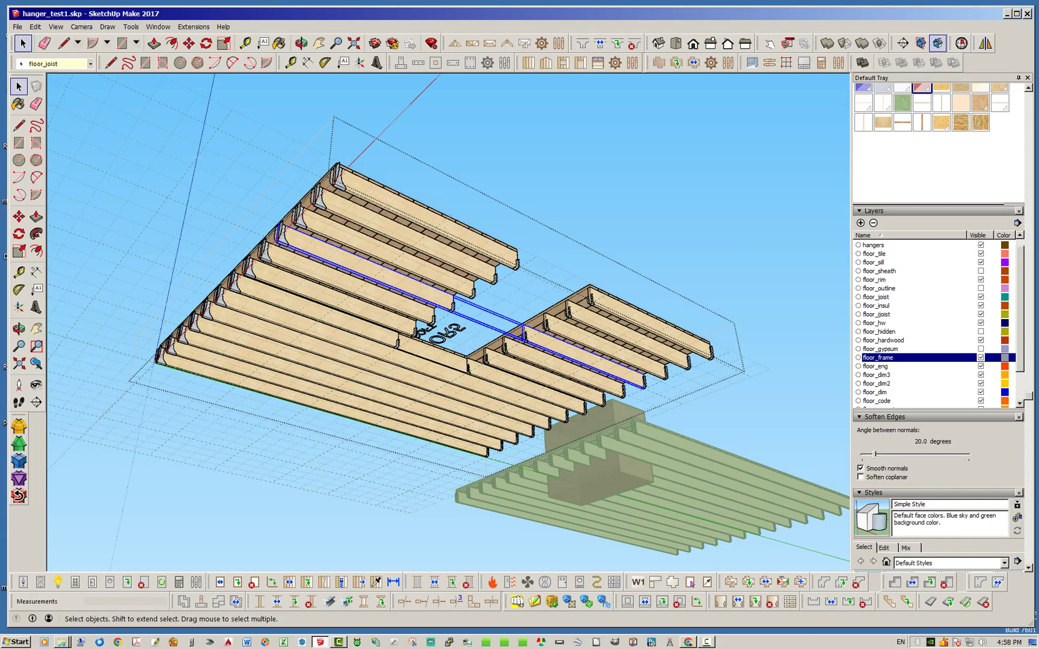
key("Escape")
Examine FLOOR5's start hangers and the notch framing from underneath
middle_click_drag(421, 337, 442, 325)
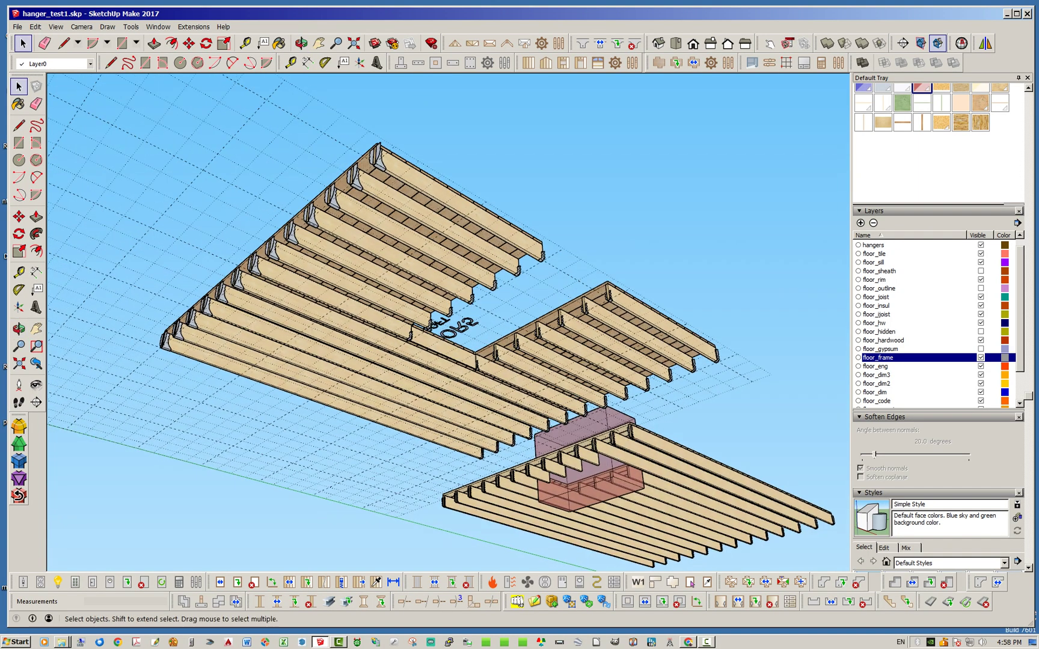
scroll(442, 325, "up", 5)
scroll(434, 327, "up", 3)
scroll(355, 313, "down", 3)
middle_click_drag(355, 312, 548, 266)
scroll(541, 294, "down", 3)
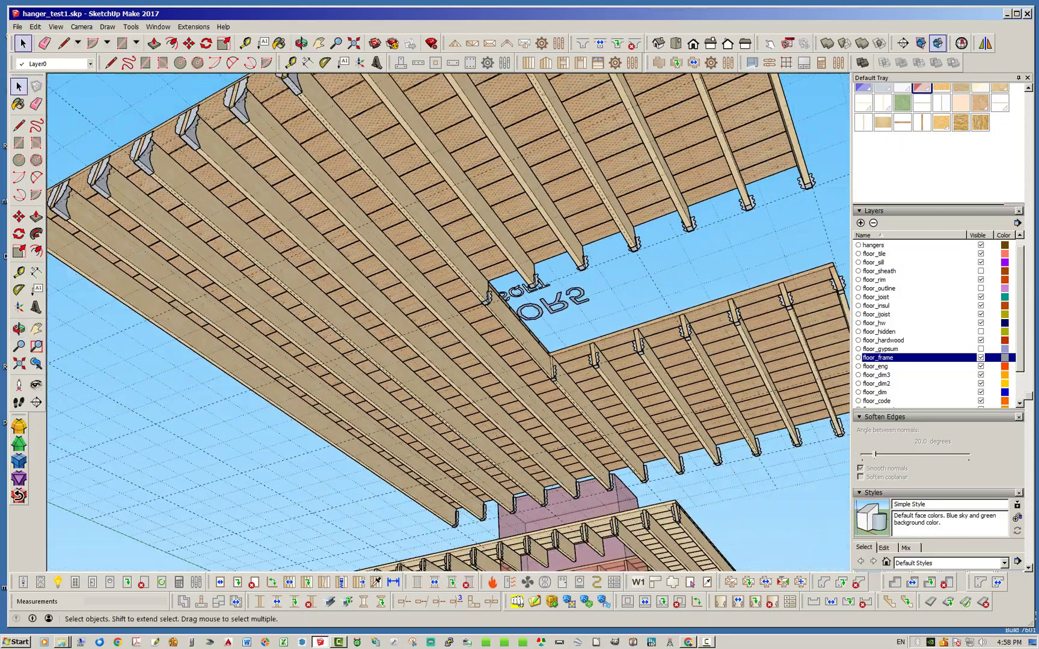
Look up the instance name of the FLOOR5 joist running along the inner edge of the notch
scroll(456, 287, "up", 3)
scroll(456, 286, "down", 3)
middle_click_drag(463, 288, 522, 280)
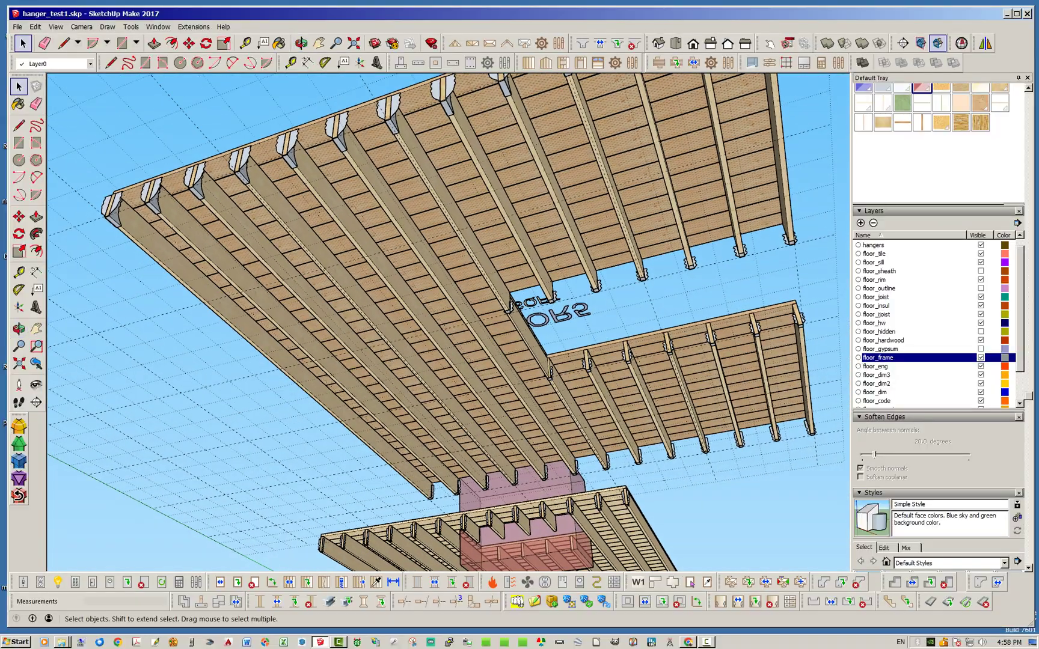
double_click(522, 279)
left_click(494, 278)
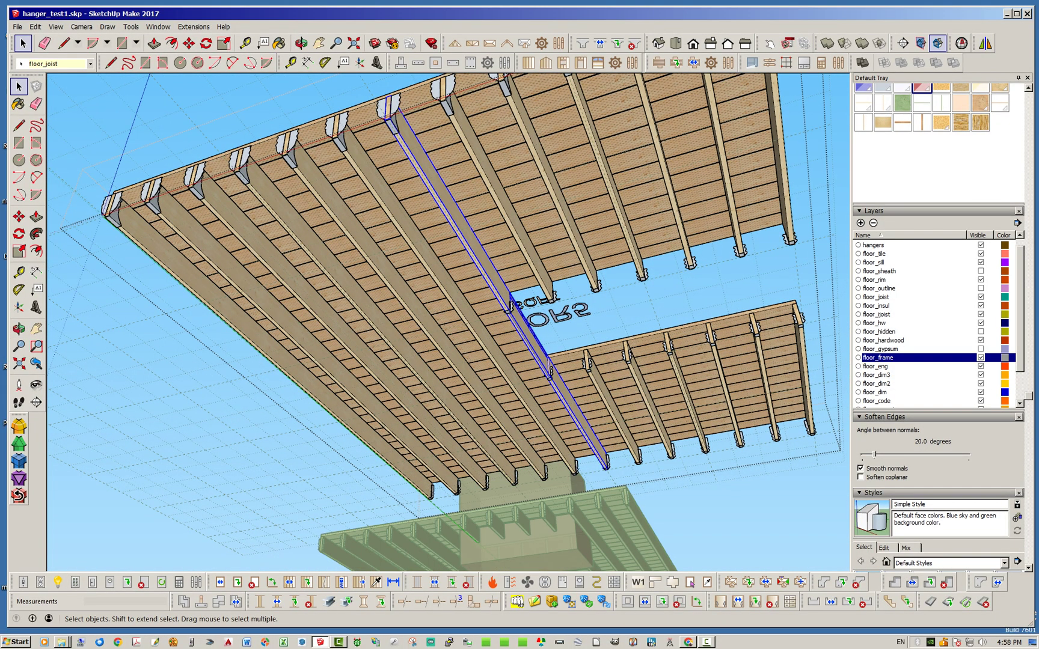
left_click_drag(1028, 396, 1028, 97)
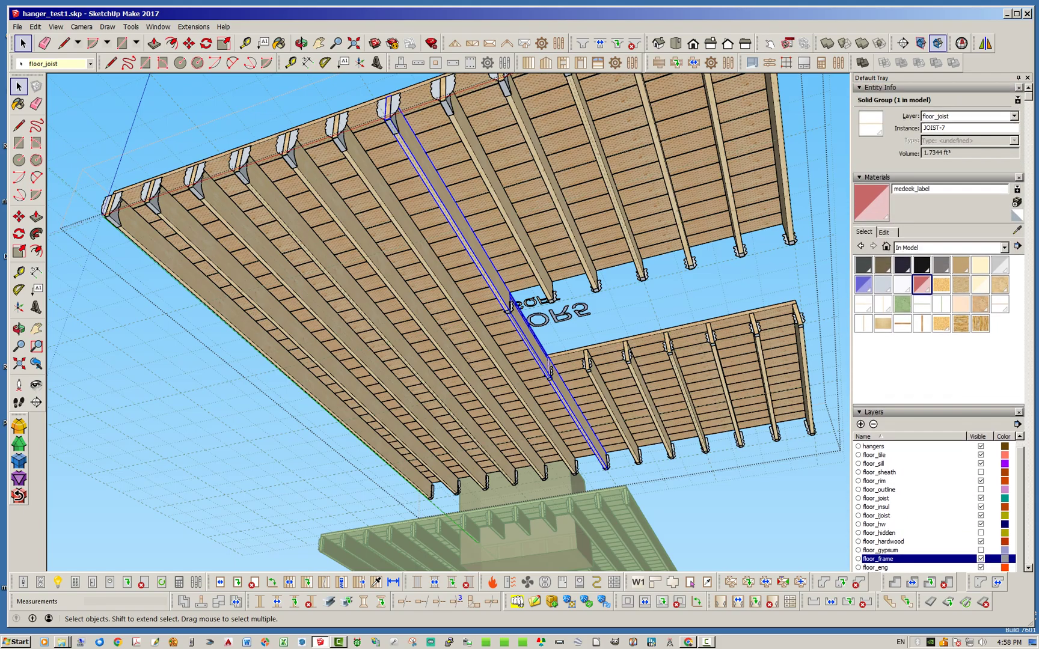
key("Escape")
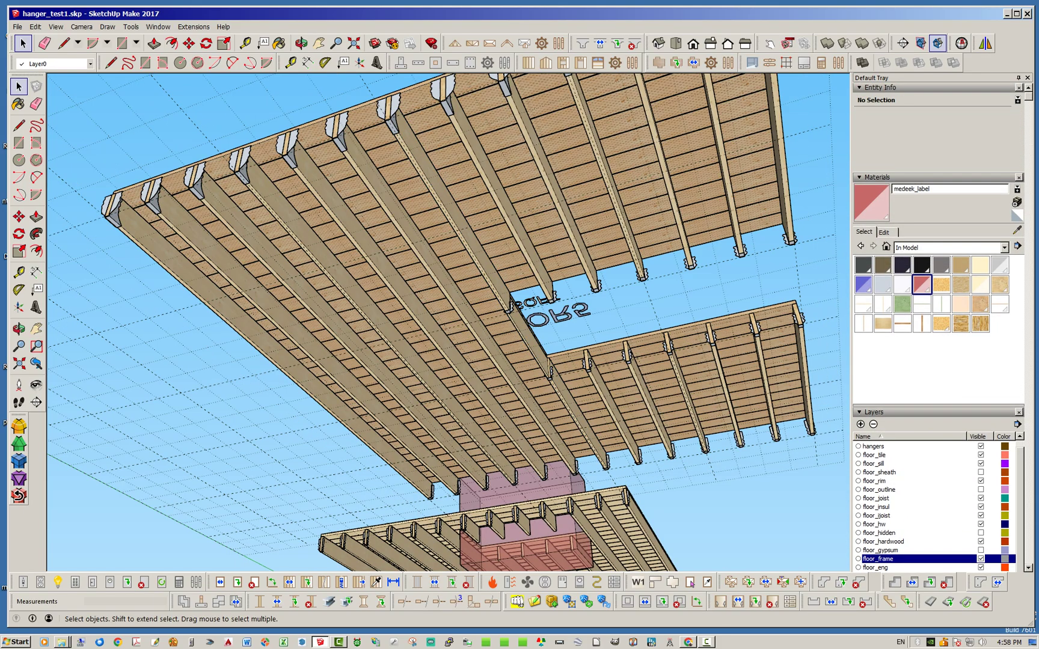
Edit FLOOR5 with the joist offset 7:-.75, shifting joist 7 by -0.75, and update the assembly
right_click(429, 184)
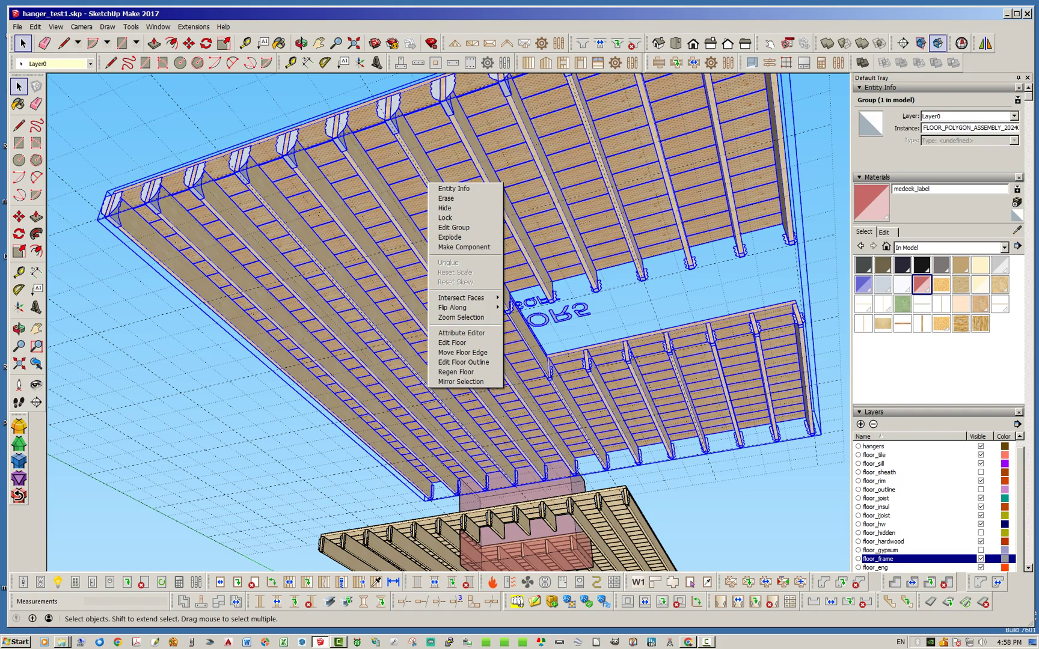
left_click(452, 343)
scroll(878, 300, "down", 10)
scroll(878, 301, "down", 1)
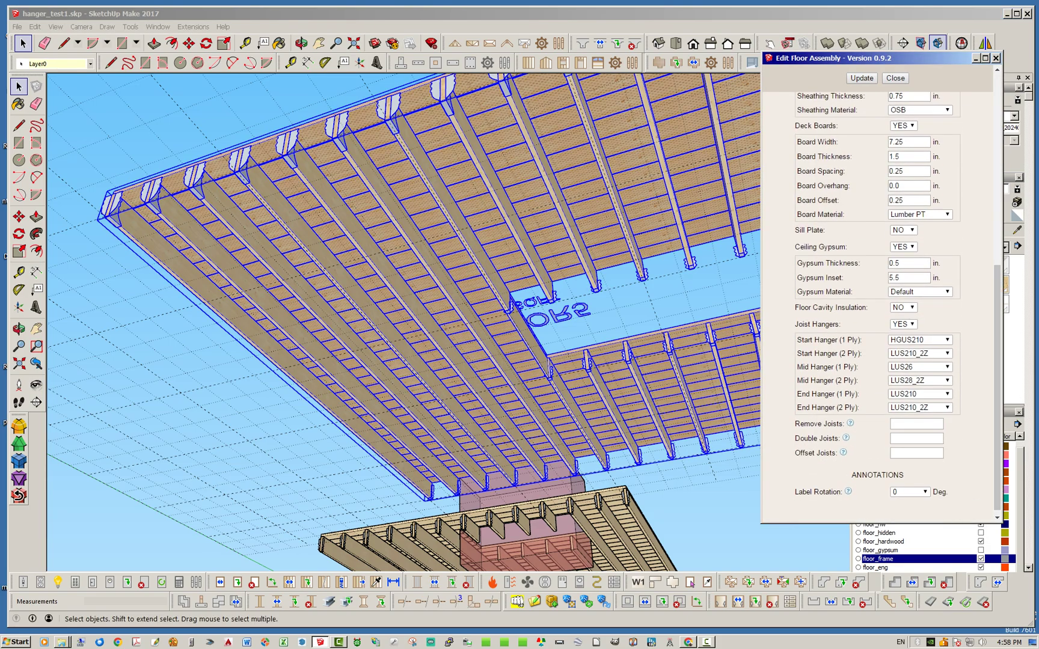
left_click(916, 453)
type("7,-.75")
left_click(861, 78)
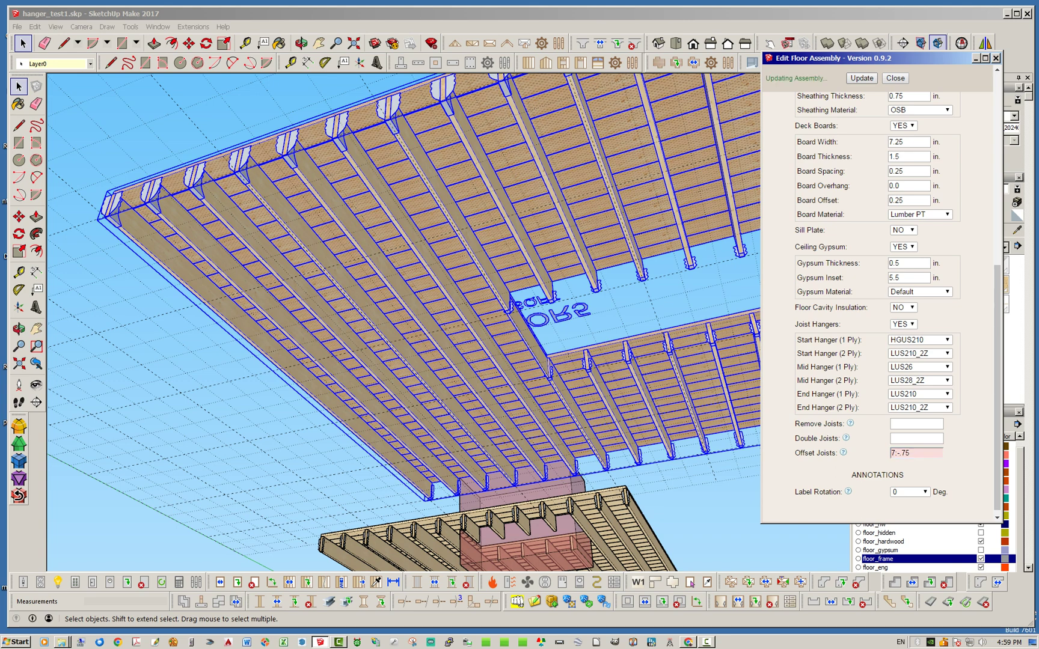
left_click(895, 78)
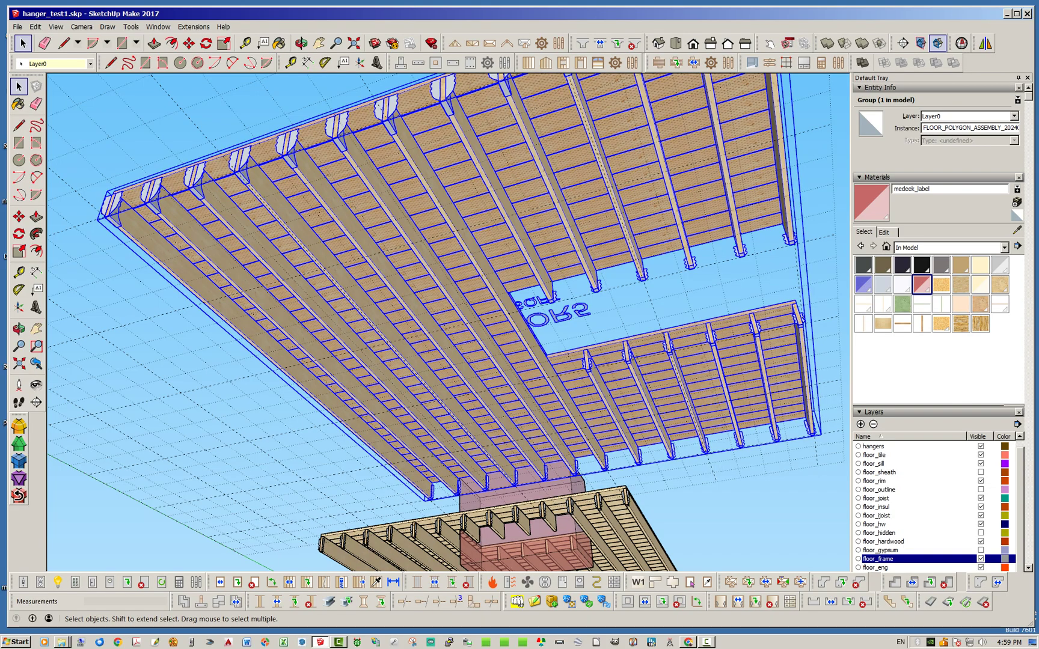
Examine the offset joist along FLOOR5's notch from below and clear the selection
mouse_move(556, 355)
middle_mouse_down()
mouse_move(529, 361)
mouse_move(556, 353)
middle_mouse_up()
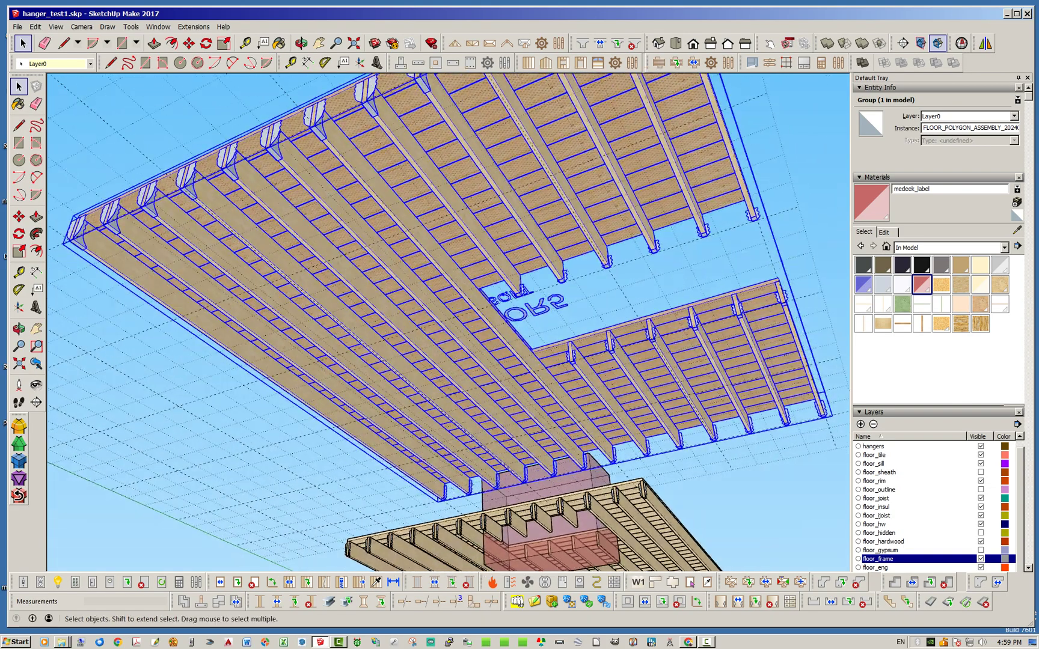
scroll(556, 354, "up", 6)
scroll(619, 325, "down", 3)
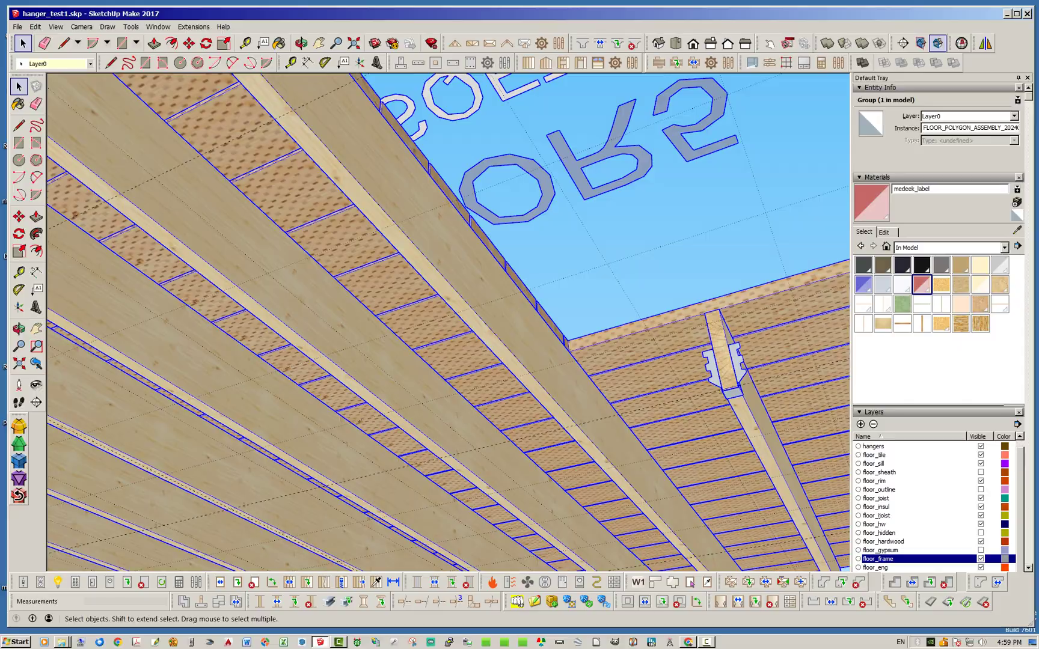
middle_click_drag(620, 325, 571, 322)
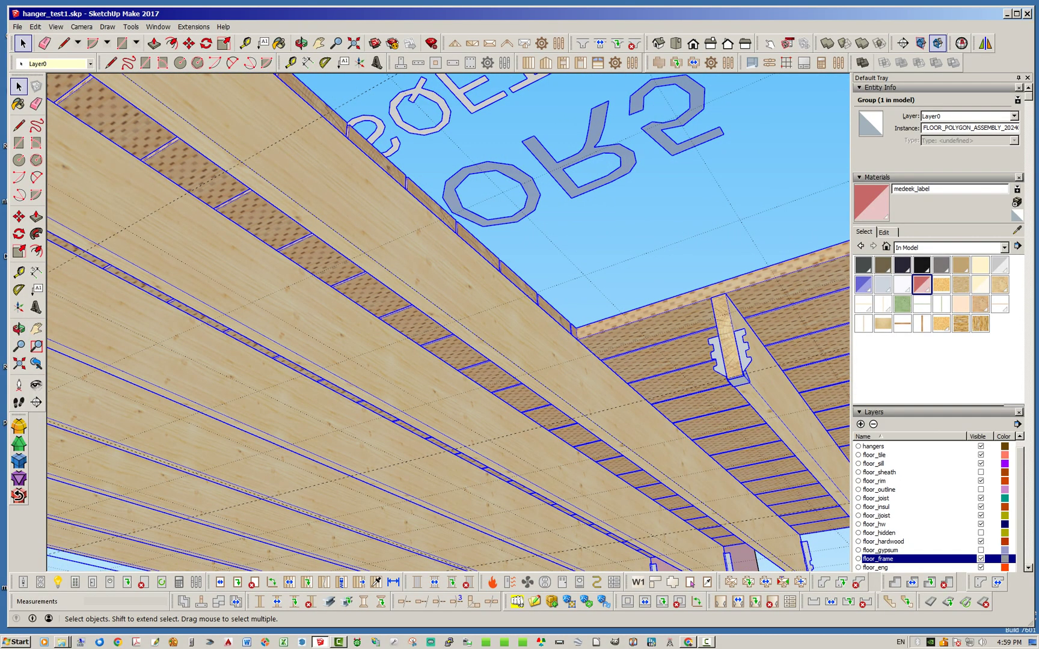
scroll(448, 323, "down", 8)
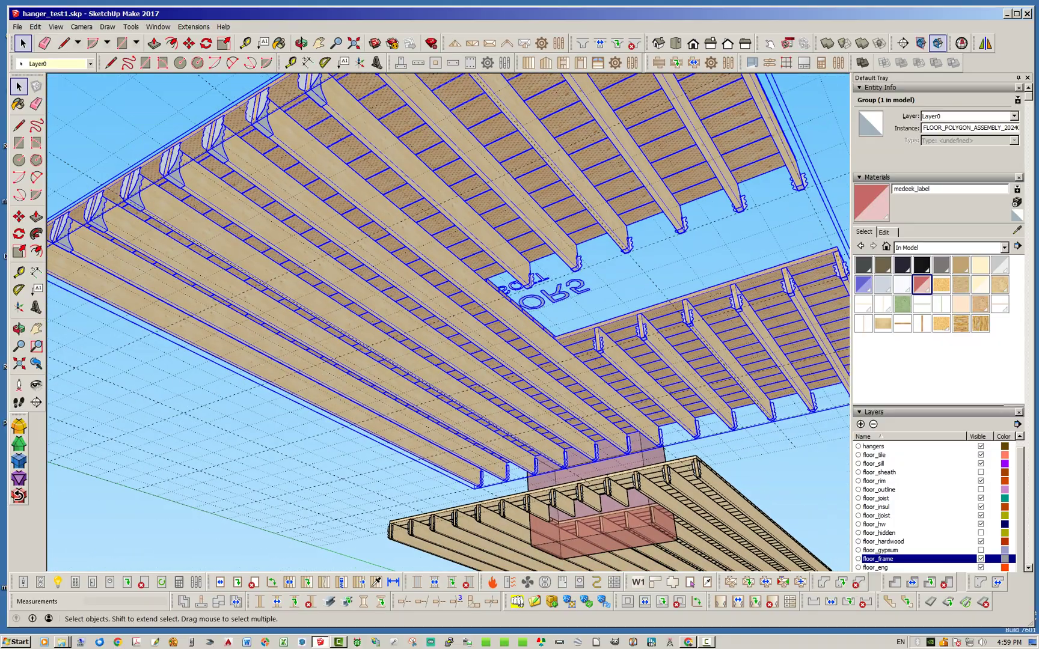
middle_click_drag(448, 323, 511, 352)
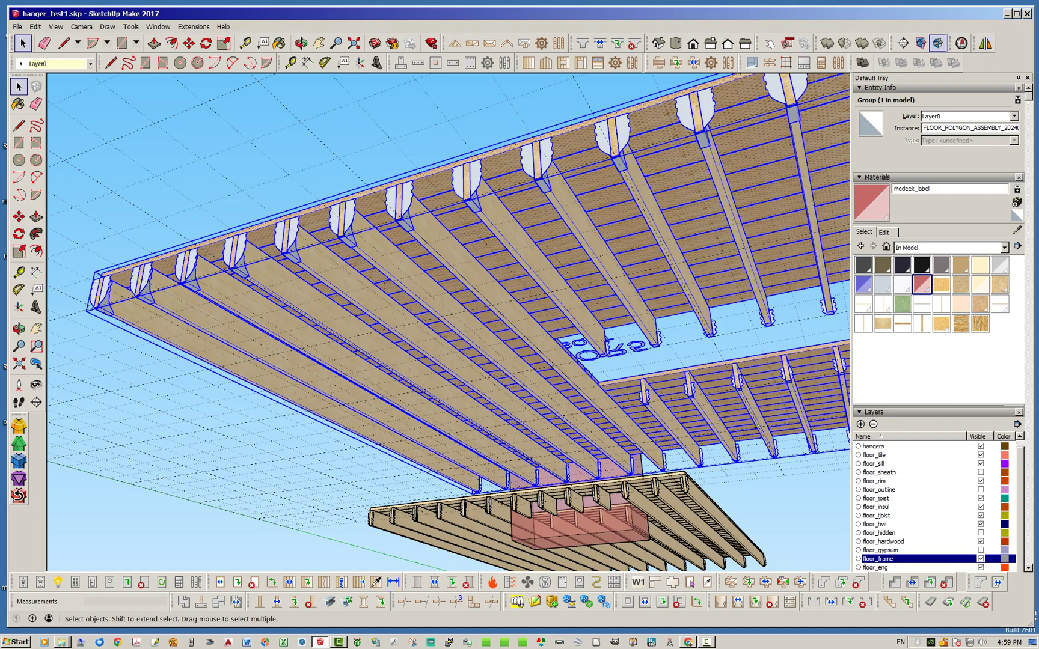
middle_click_drag(511, 352, 448, 313)
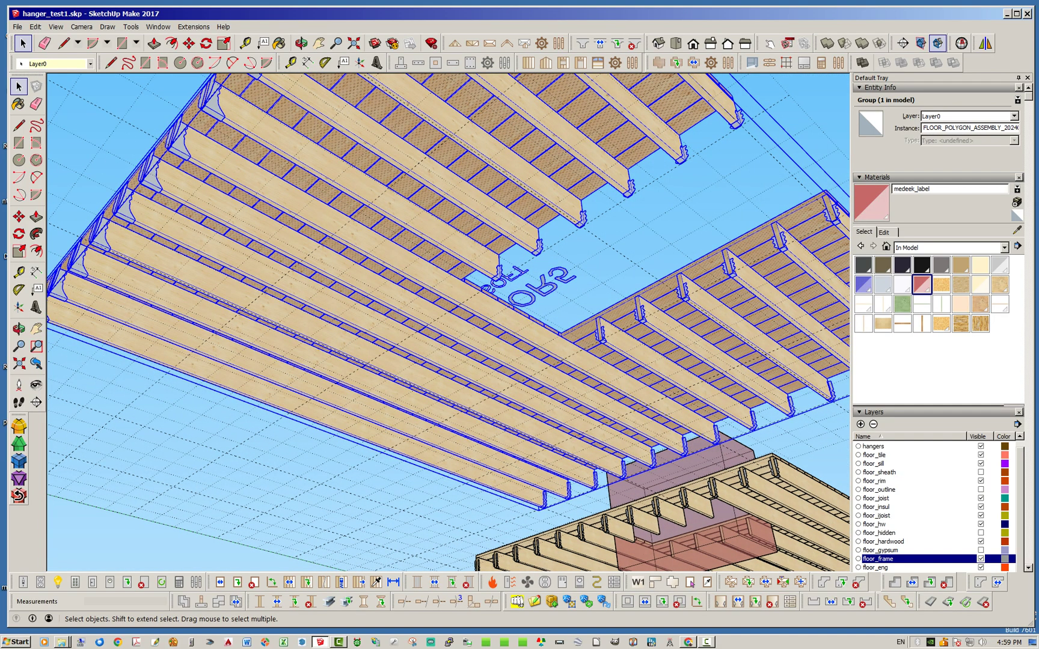
scroll(517, 289, "down", 2)
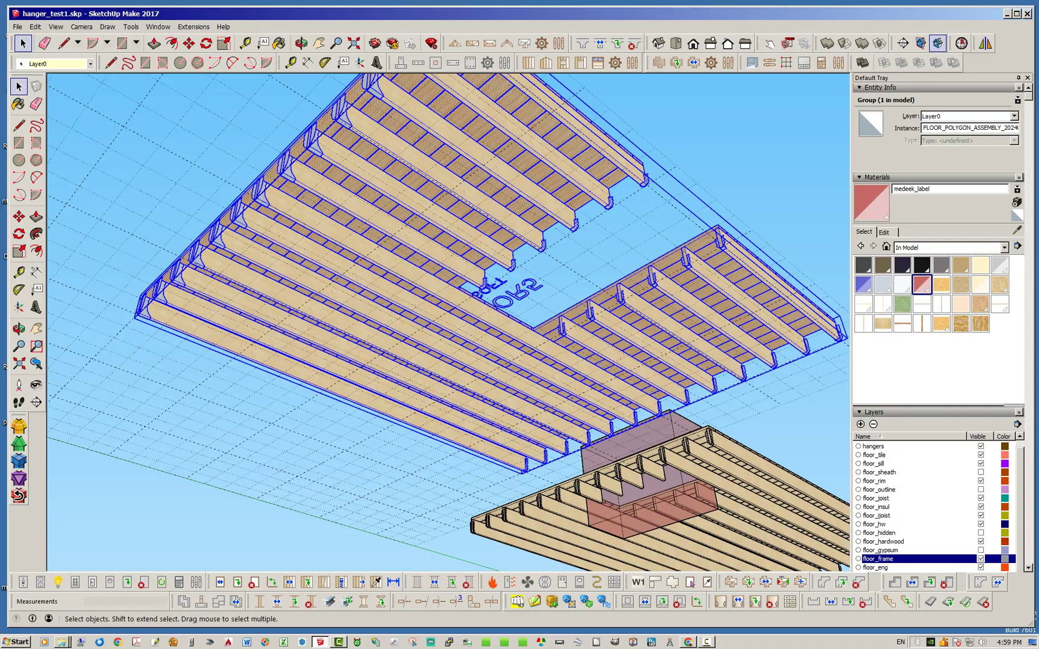
key("ctrl+t")
middle_click_drag(448, 288, 512, 322)
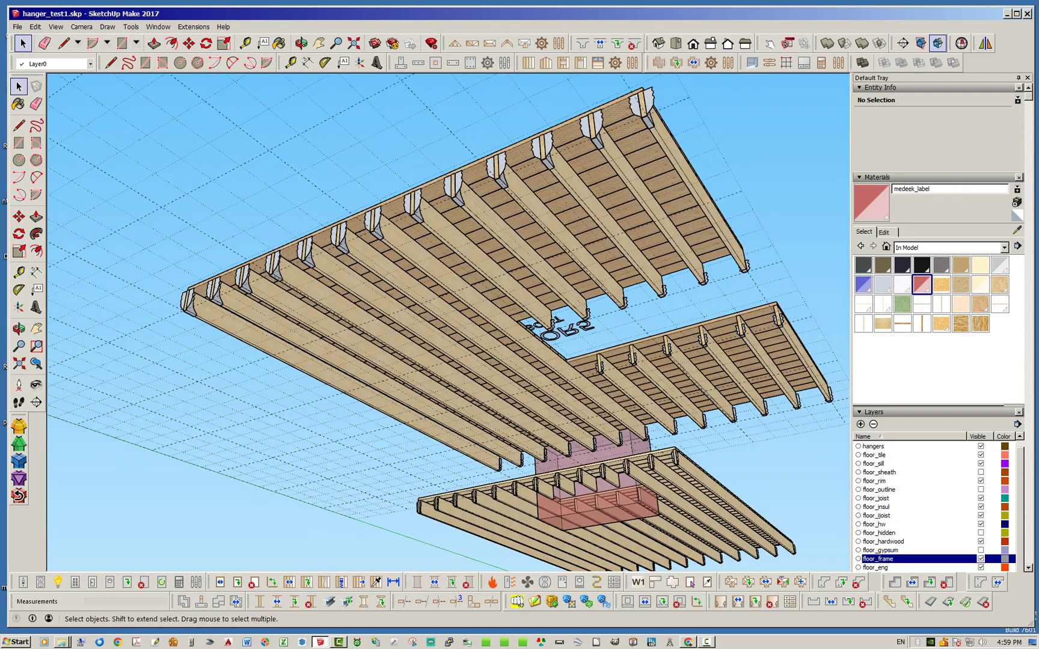
Inspect FLOOR5's underside again, covering the mid hangers around the notch and the start hangers along the outer edge
scroll(457, 325, "down", 3)
scroll(499, 322, "down", 2)
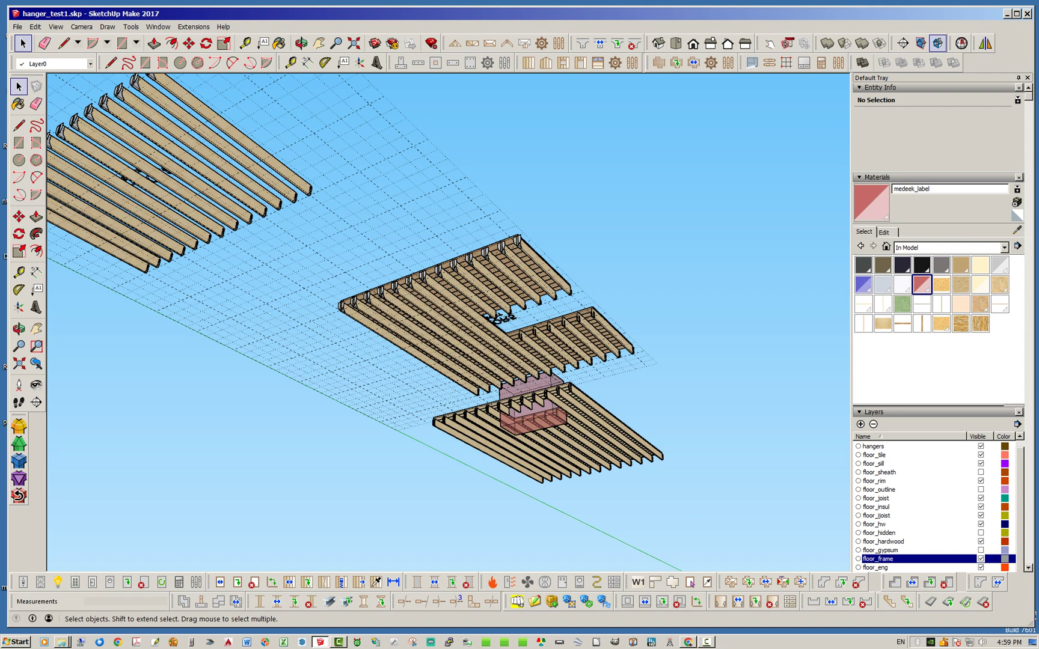
scroll(493, 331, "up", 4)
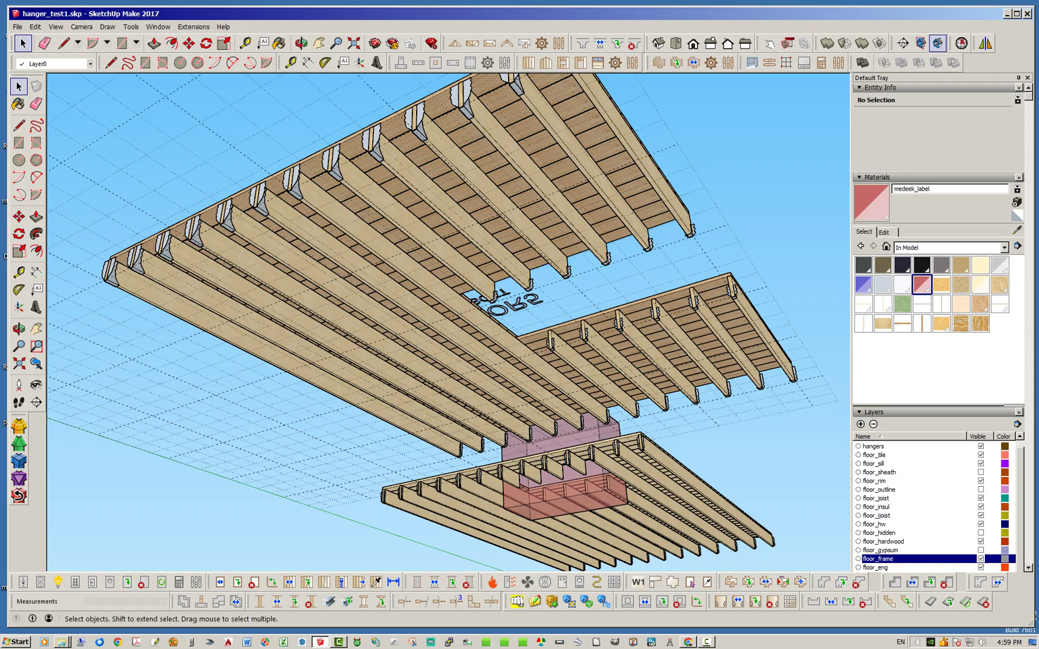
middle_click_drag(493, 297, 437, 267)
scroll(438, 265, "up", 2)
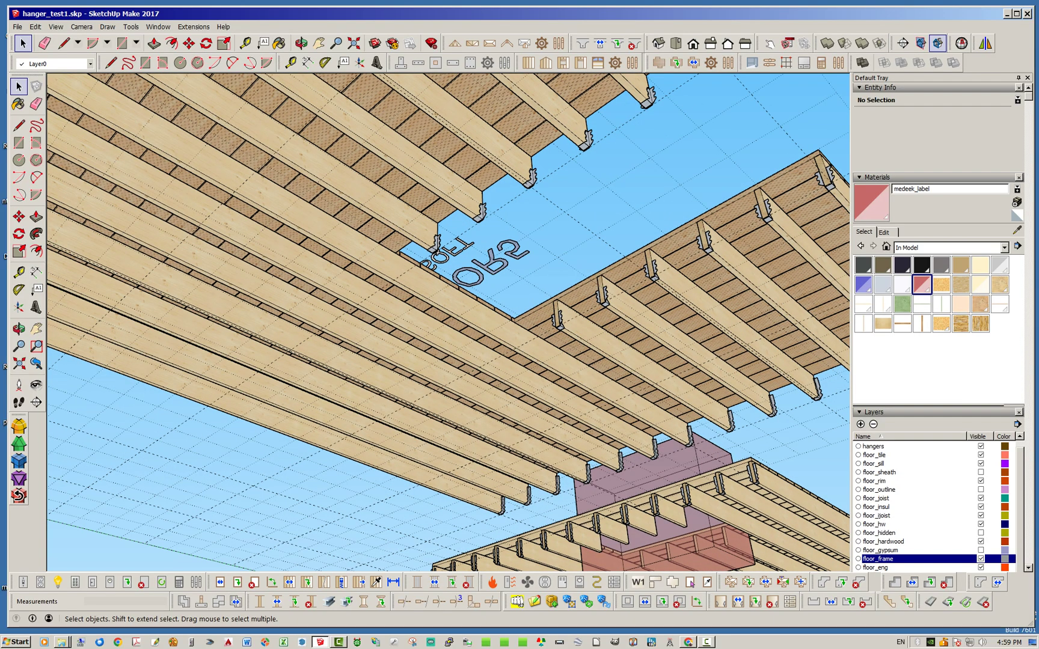
scroll(559, 355, "down", 5)
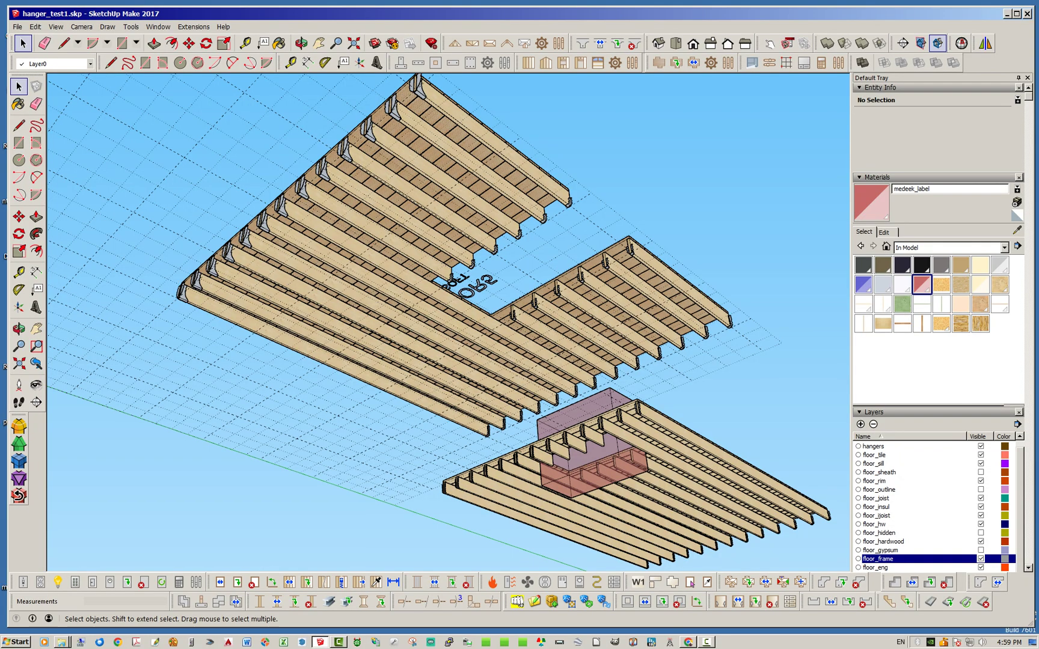
middle_click_drag(574, 391, 598, 337)
middle_click_drag(427, 249, 424, 244)
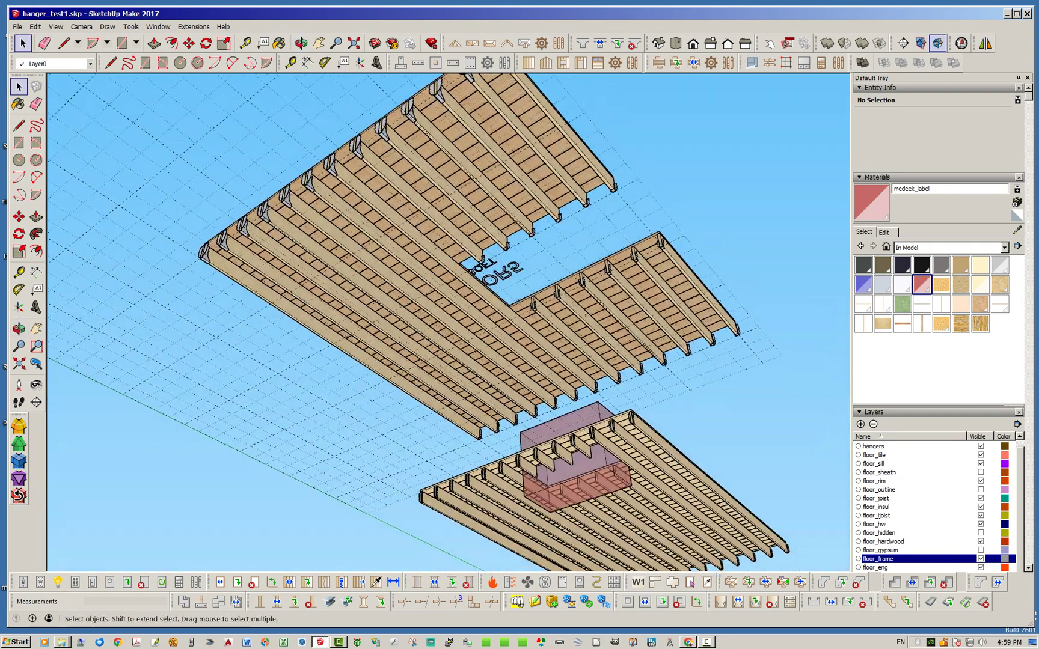
scroll(448, 240, "up", 2)
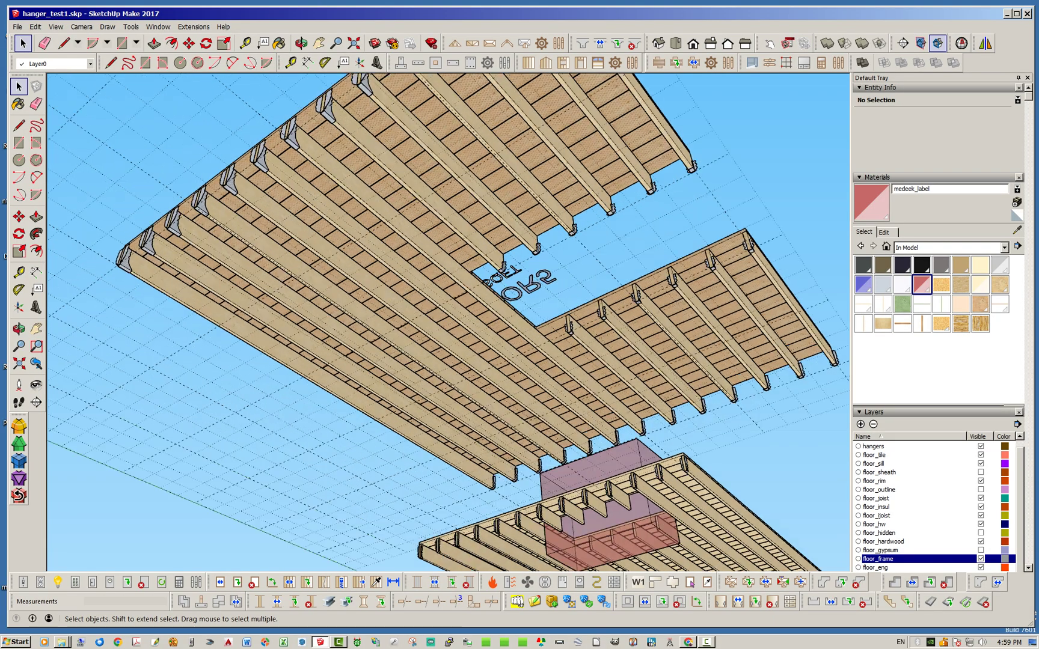
scroll(378, 213, "down", 2)
Review FLOOR5's notched deck from above, from underneath and edge-on from the notch side
middle_click_drag(377, 213, 353, 390)
scroll(352, 390, "down", 3)
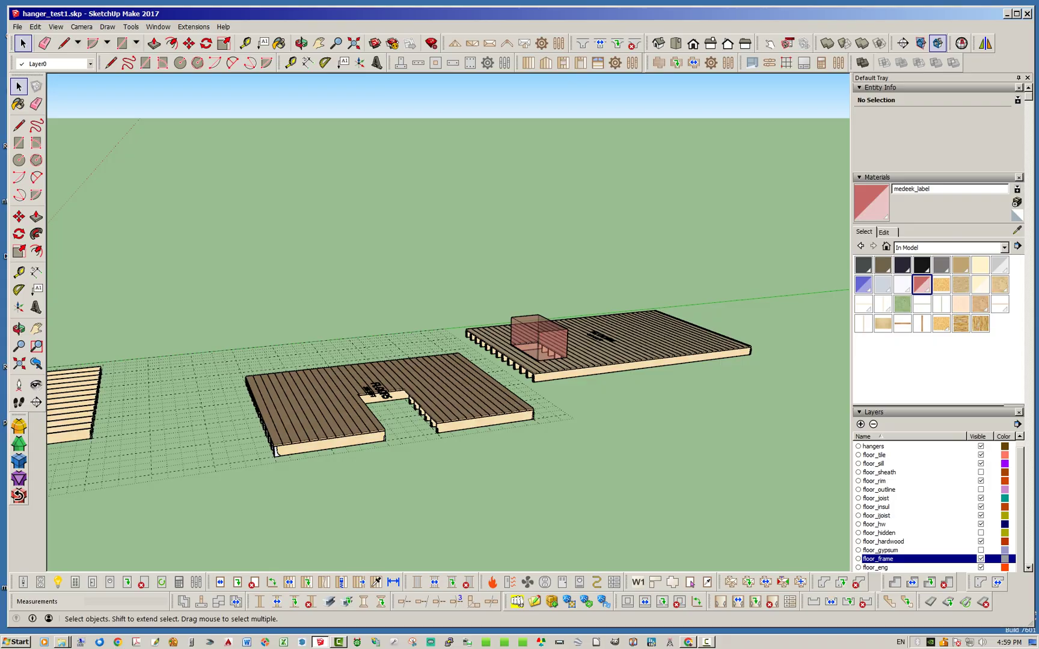
scroll(429, 406, "up", 6)
middle_click_drag(430, 406, 537, 276)
scroll(534, 316, "down", 2)
scroll(537, 276, "down", 2)
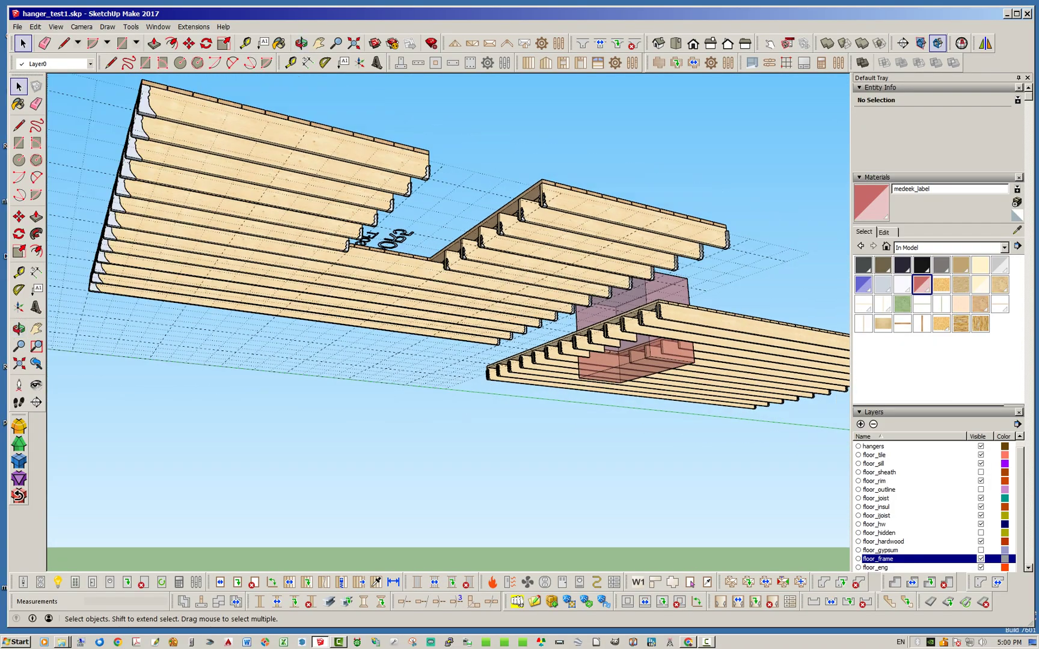
scroll(357, 202, "up", 2)
middle_click_drag(358, 201, 260, 228)
middle_click_drag(475, 289, 475, 286)
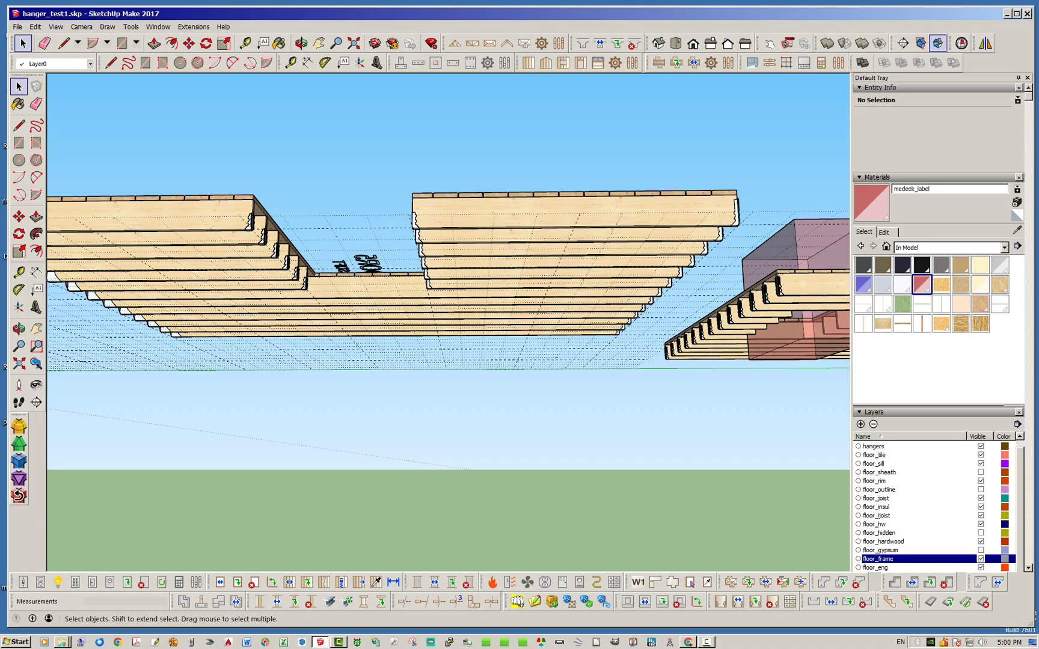
middle_click_drag(421, 283, 360, 305)
middle_click_drag(385, 264, 469, 357)
middle_click_drag(352, 348, 385, 340)
scroll(385, 340, "down", 2)
scroll(385, 343, "down", 1)
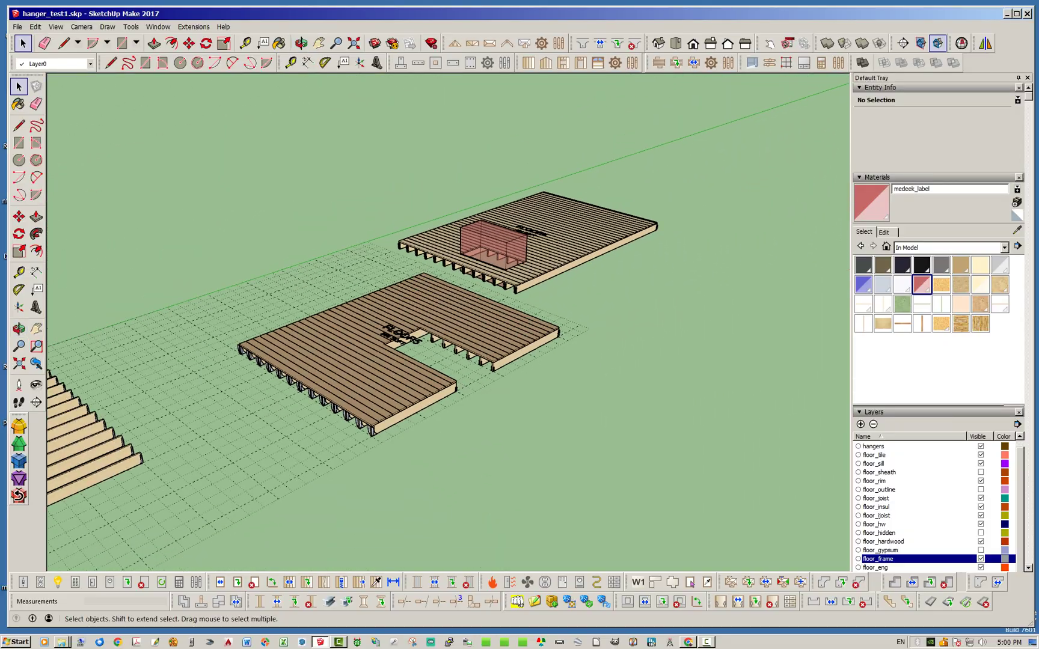
Examine FLOOR4's deck opening and the hangers along its nearby edge from above
scroll(529, 247, "up", 3)
scroll(466, 262, "down", 3)
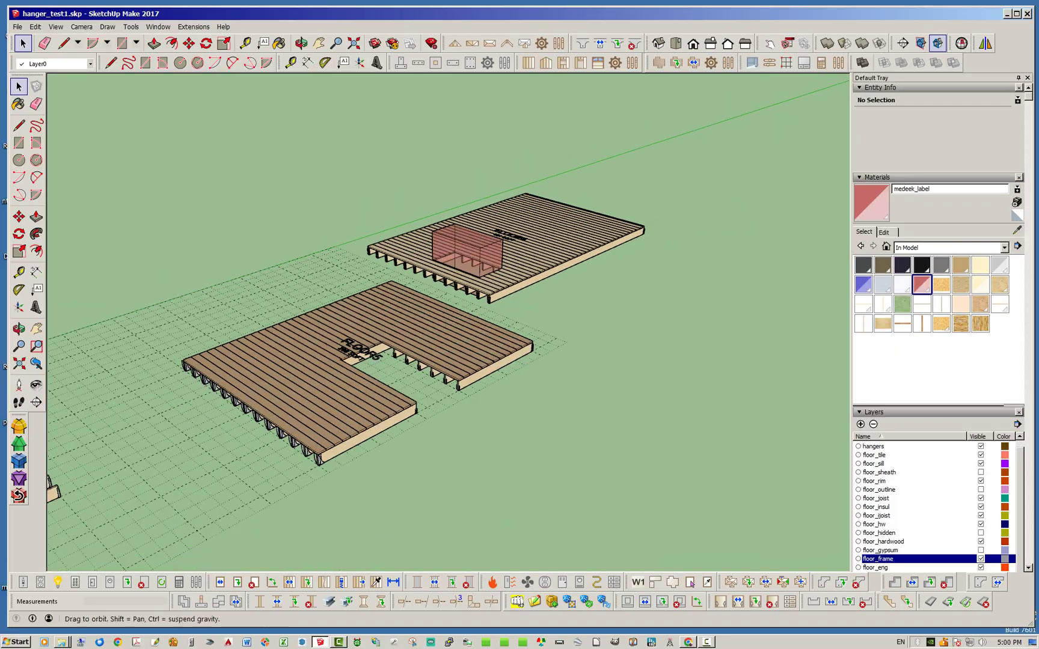
middle_click_drag(466, 262, 385, 286)
middle_click_drag(824, 337, 746, 349)
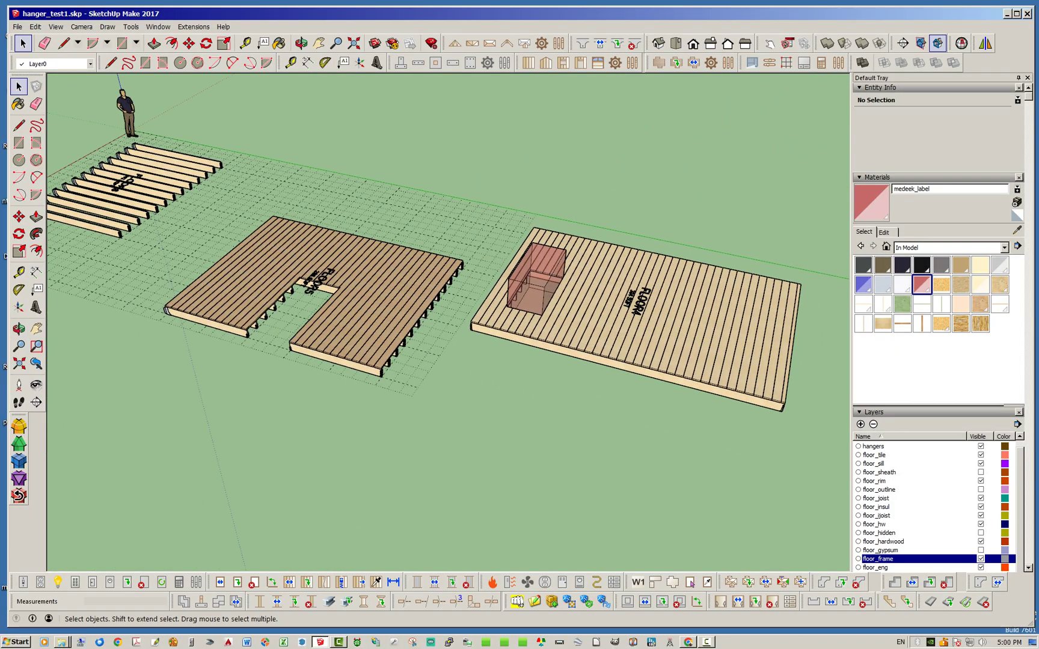
scroll(746, 350, "up", 2)
middle_click_drag(325, 295, 493, 312)
scroll(401, 267, "up", 6)
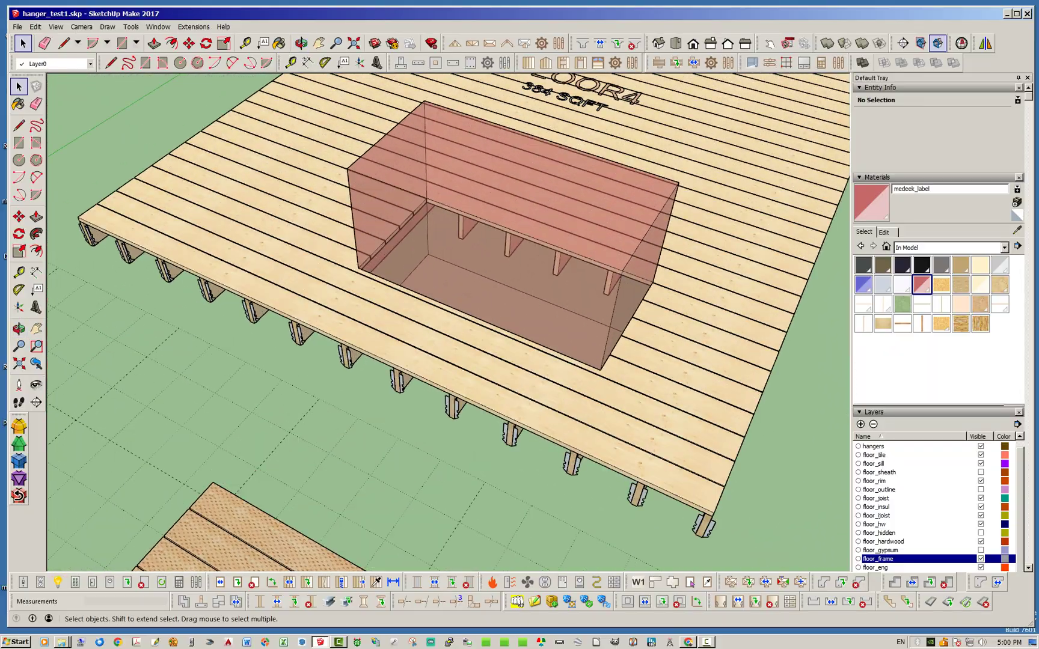
Examine the joists and hangers around FLOOR4's opening from underneath, beside FLOOR5
middle_click_drag(401, 267, 412, 255)
middle_click_drag(457, 414, 407, 397)
scroll(407, 397, "down", 2)
middle_click_drag(401, 268, 364, 207)
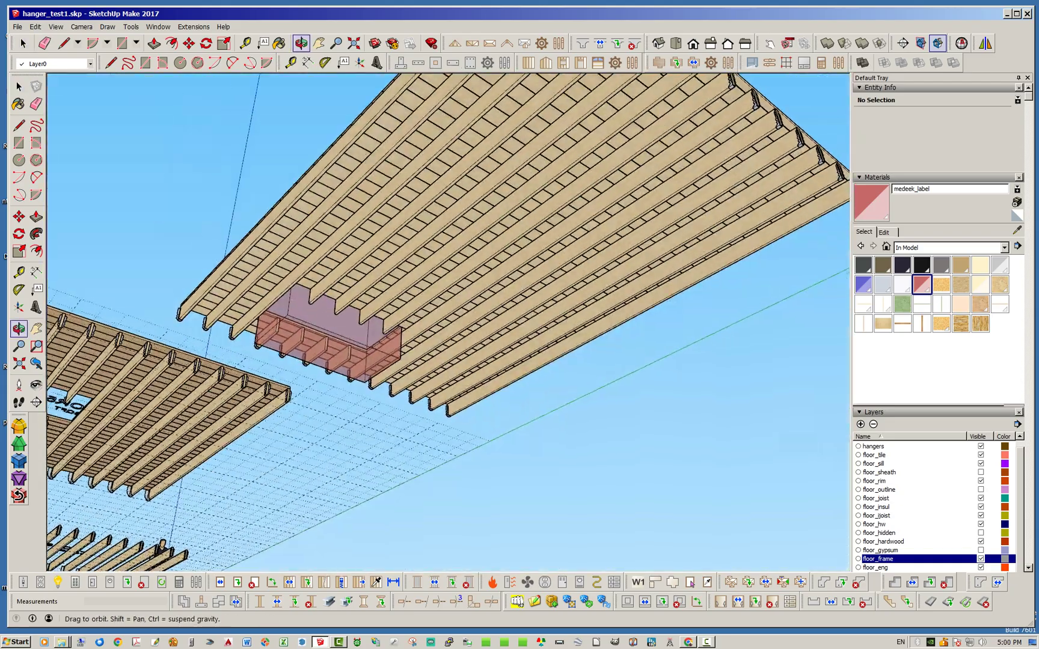
scroll(278, 325, "up", 4)
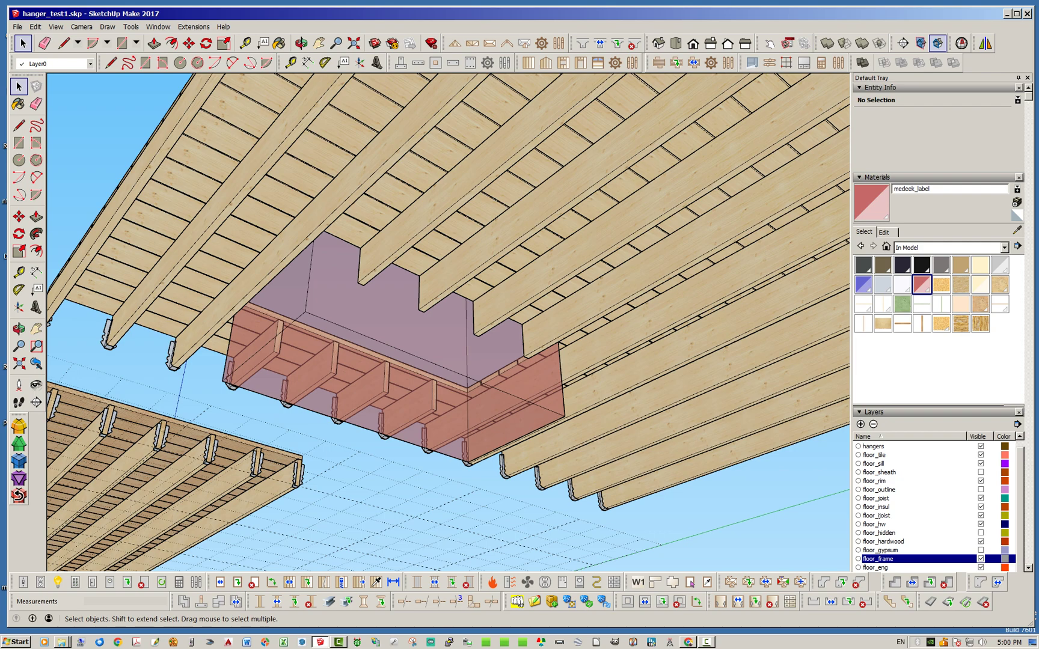
middle_click_drag(278, 324, 310, 288)
scroll(419, 345, "down", 2)
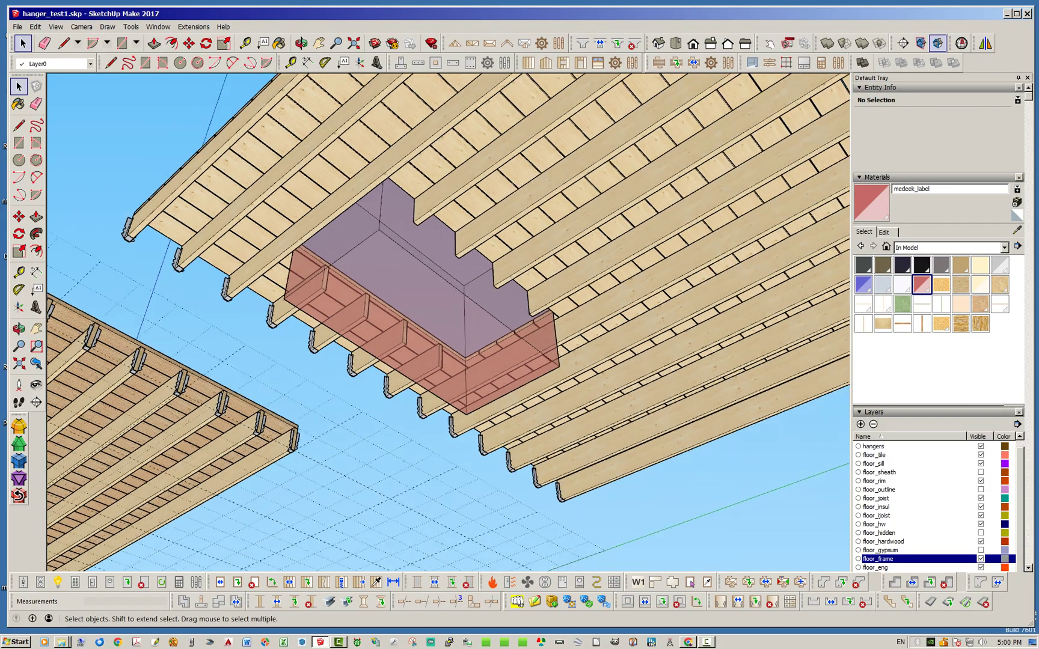
middle_click_drag(420, 344, 415, 271)
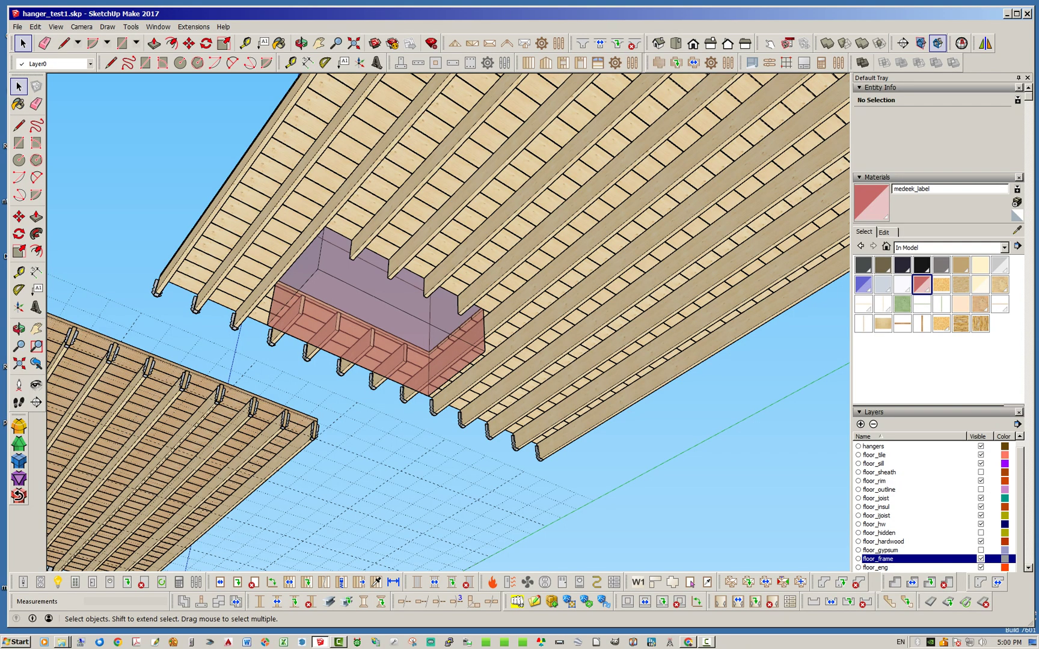
middle_click_drag(415, 271, 493, 271)
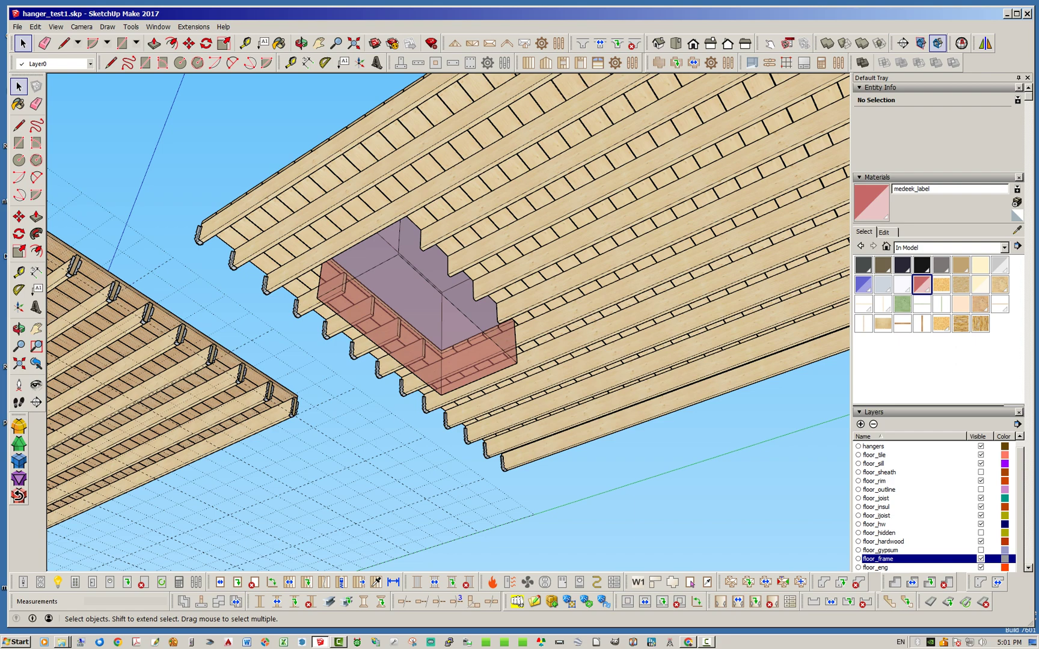
mouse_move(448, 323)
middle_mouse_down()
mouse_move(448, 469)
mouse_move(457, 318)
middle_mouse_up()
key("space")
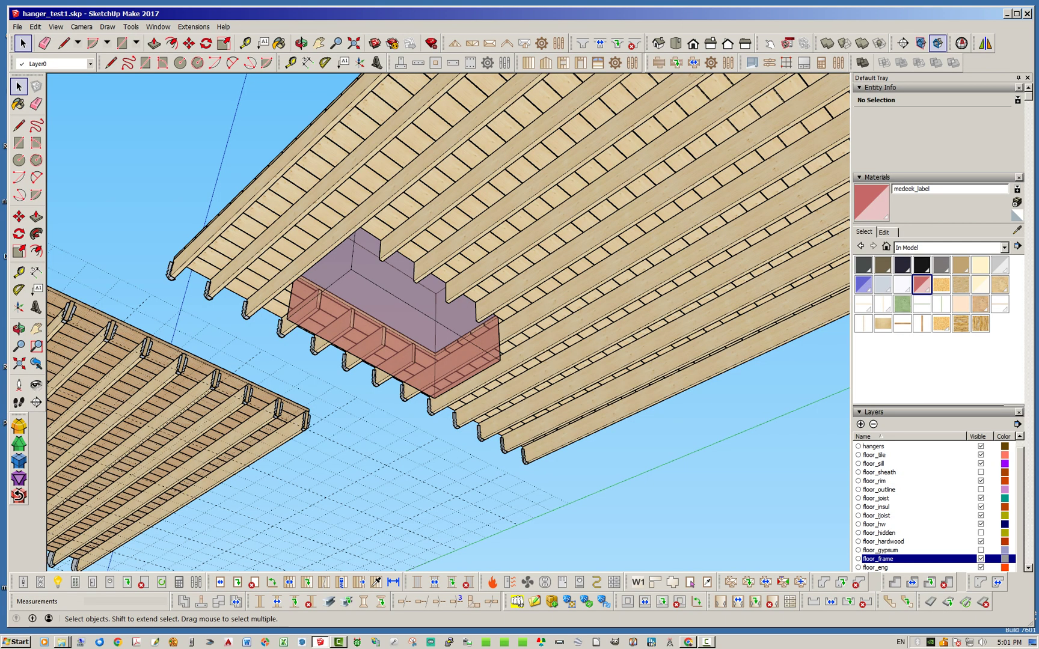
Examine FLOOR4's opening and its subtraction volume from above and from underneath, including the joists cut by the volume
middle_click_drag(448, 253, 361, 394)
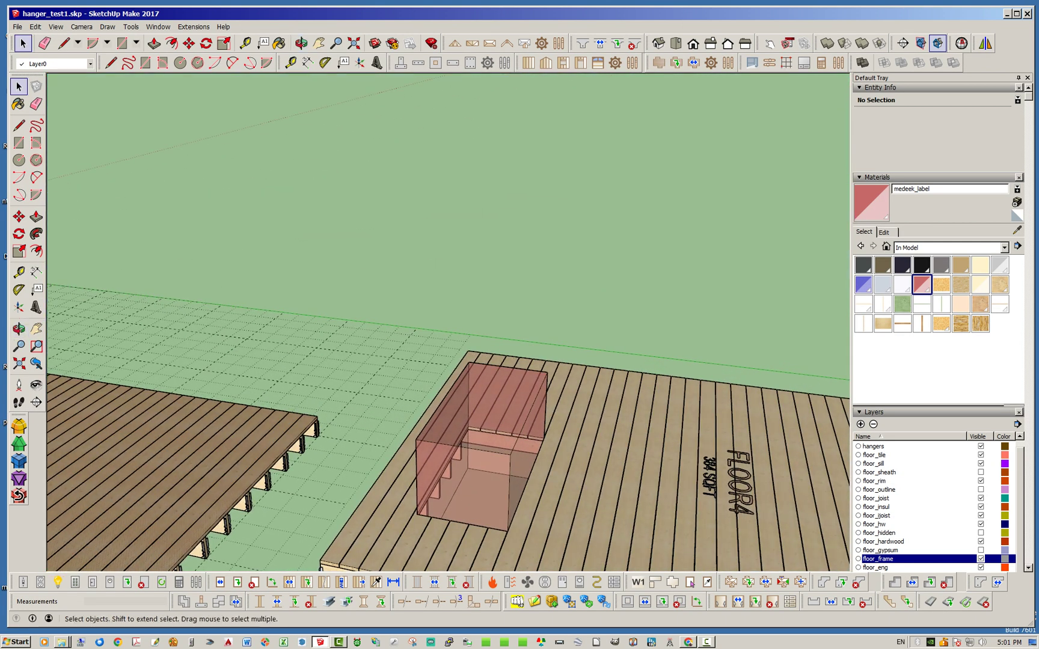
scroll(361, 394, "down", 3)
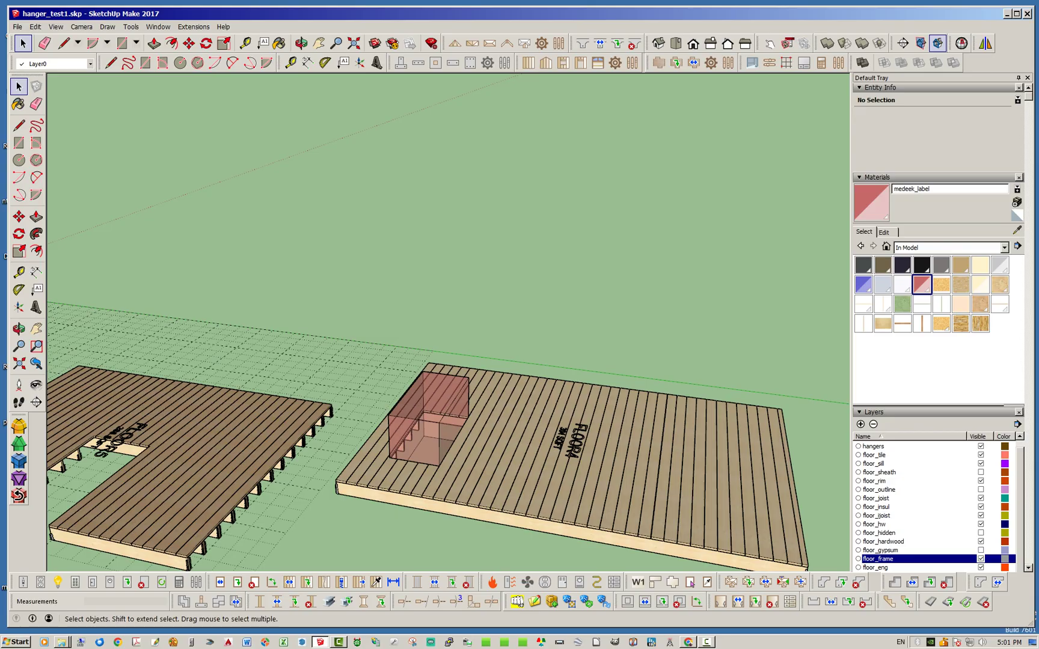
middle_click_drag(448, 421, 403, 240)
scroll(327, 385, "up", 7)
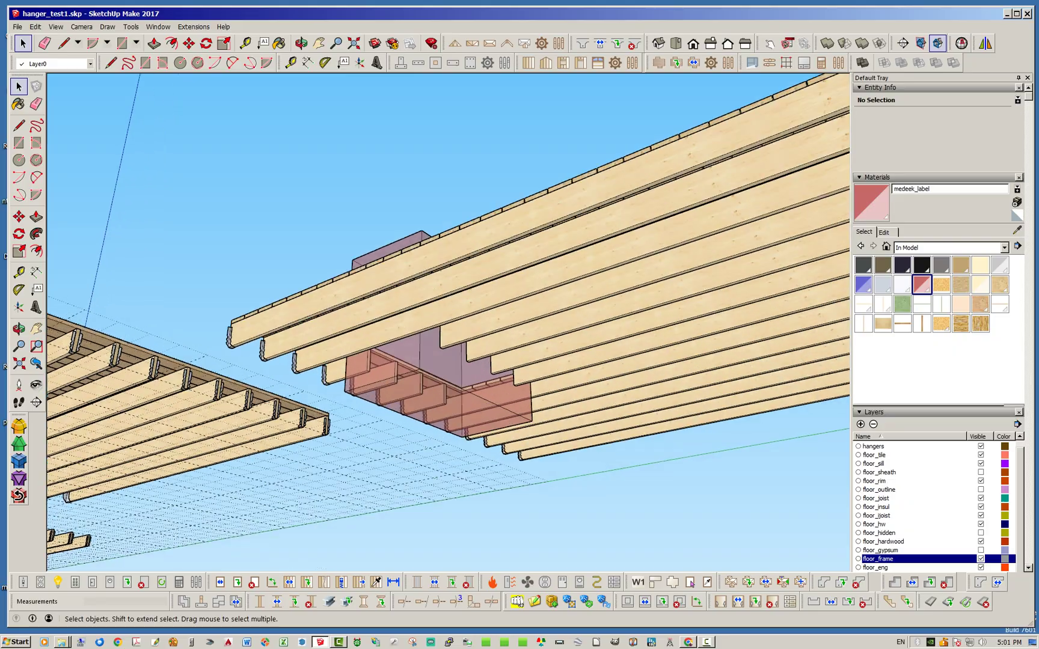
scroll(328, 385, "down", 2)
middle_click_drag(327, 385, 442, 322)
middle_click_drag(433, 258, 425, 246)
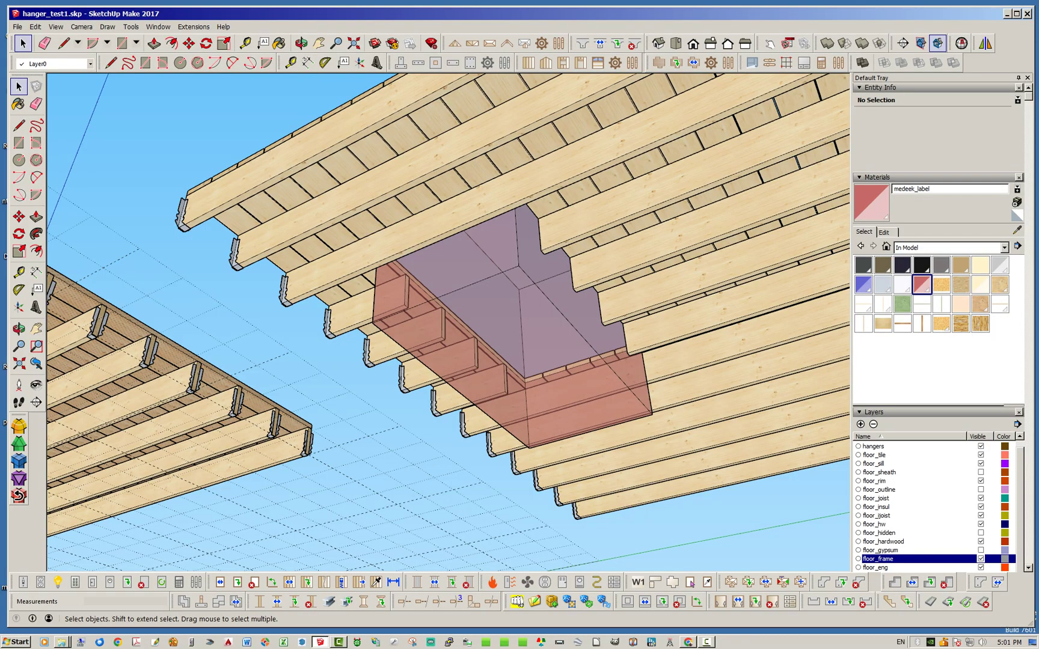
Inside the FLOOR4 assembly, move the SUBTRACT1 volume about 2' 6 5/16" towards FLOOR5 so it extends past the deck edge
middle_click_drag(425, 246, 384, 369)
scroll(397, 367, "down", 4)
middle_click_drag(490, 406, 490, 424)
scroll(490, 418, "up", 5)
left_click(490, 418)
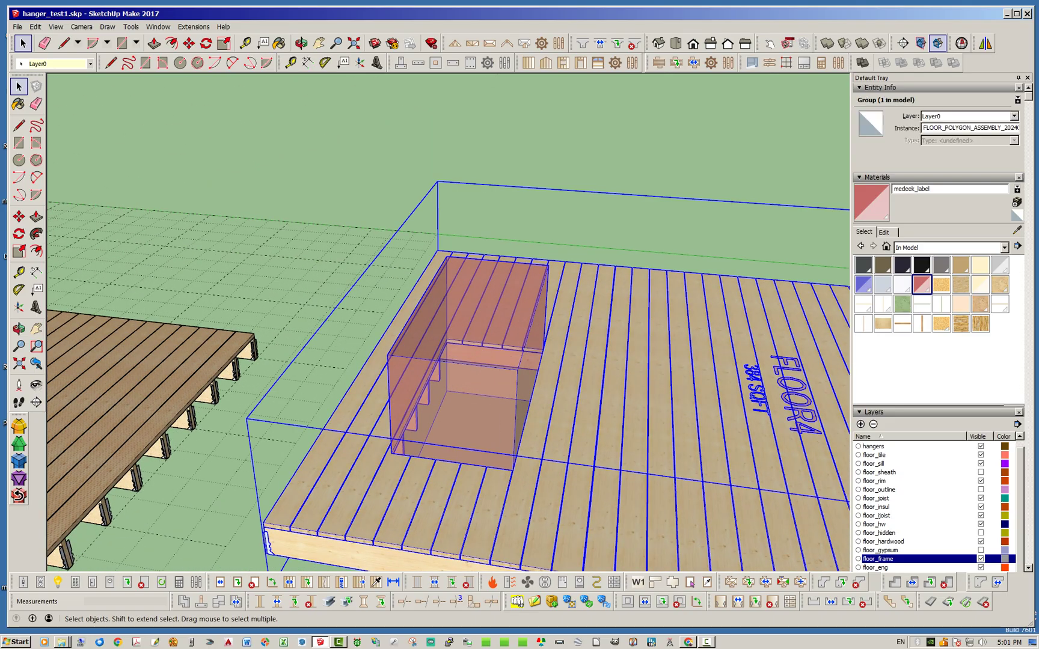
double_click(491, 418)
left_click(490, 418)
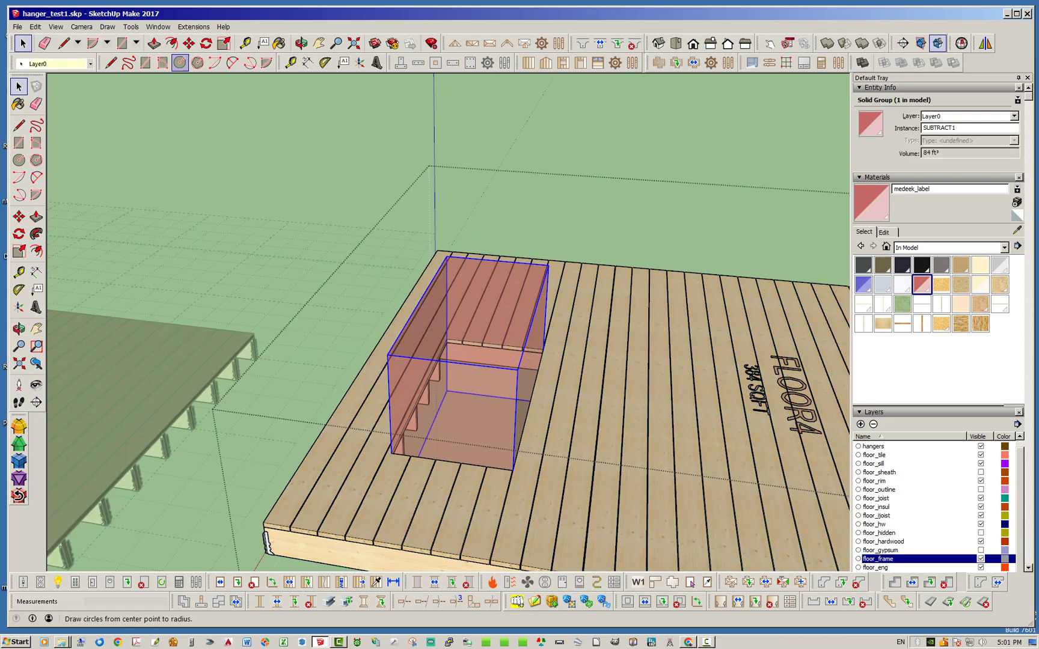
left_click(189, 42)
left_click(362, 325)
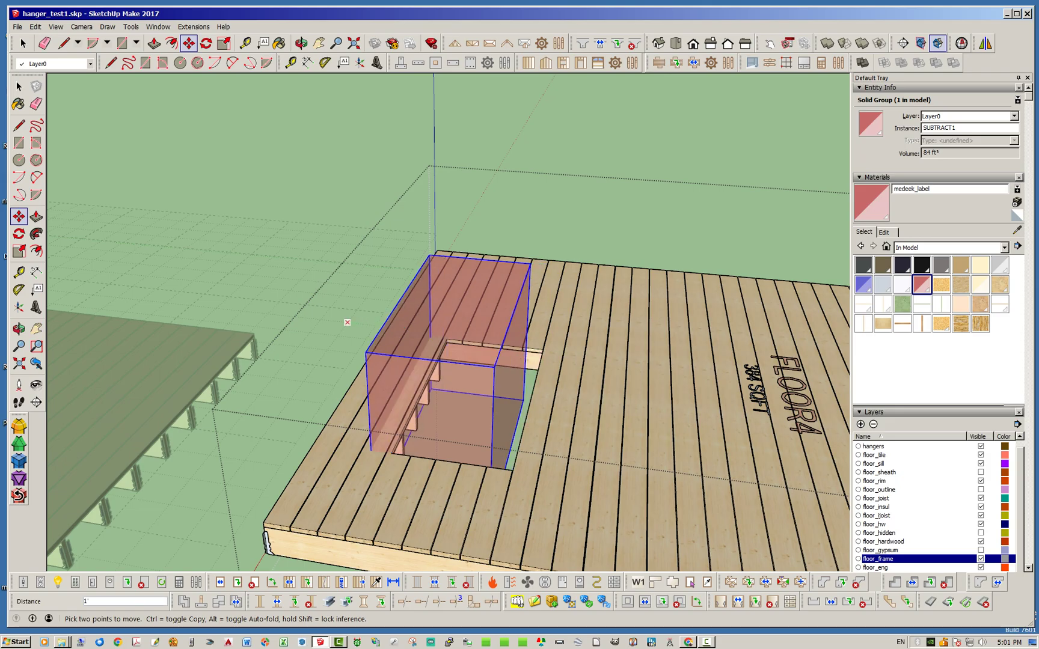
left_click(293, 316)
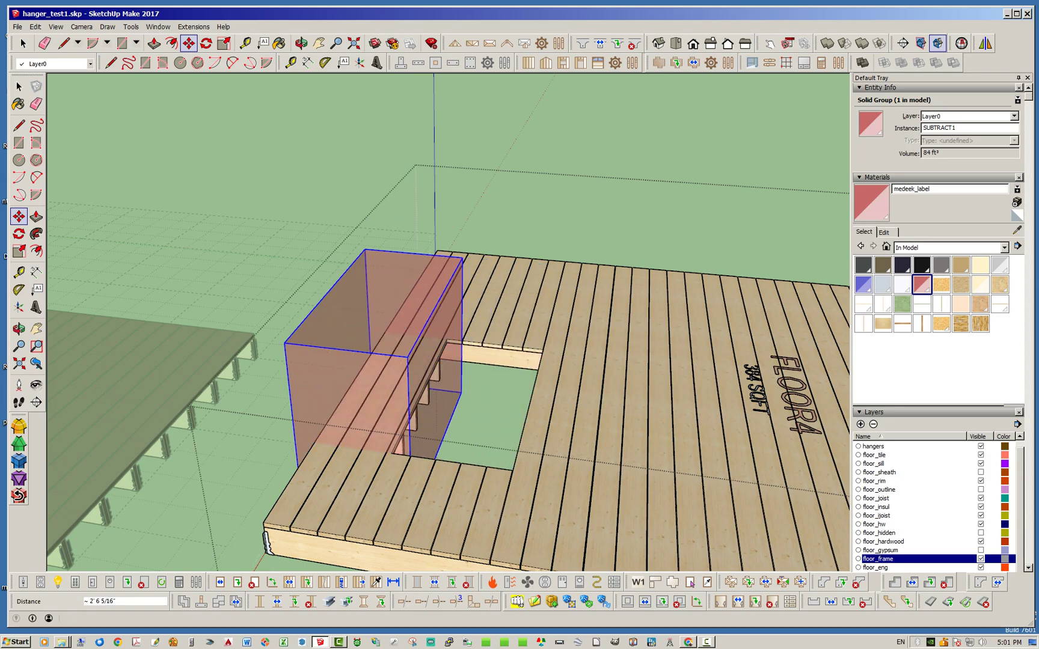
key("space")
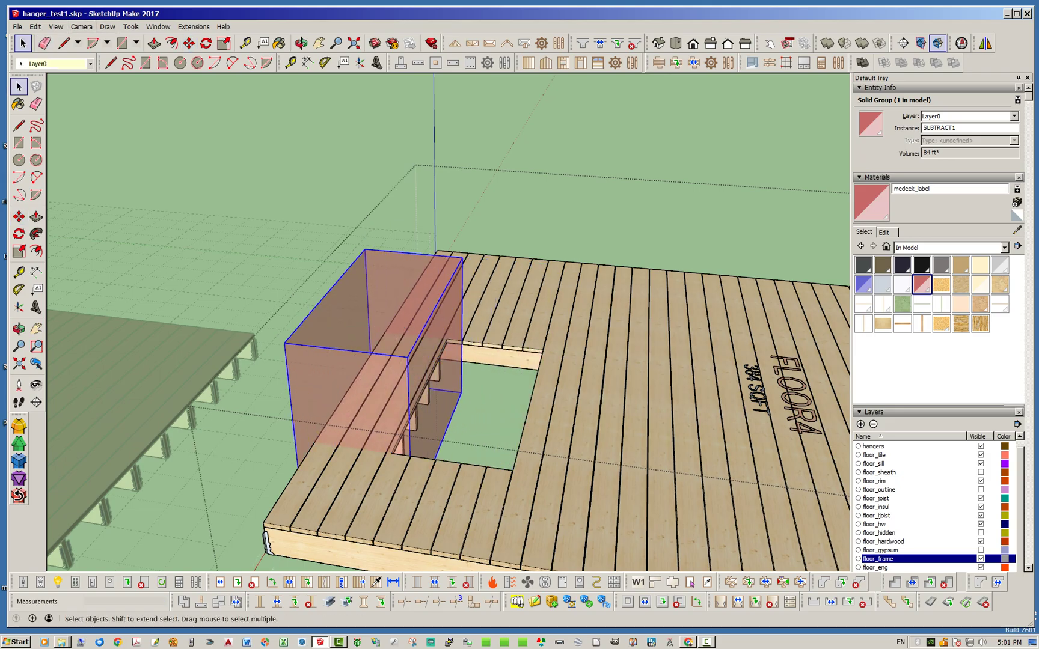
key("Escape")
Regenerate the FLOOR4 assembly so its deck, joists and hangers are cut by the moved subtraction volume
middle_click_drag(448, 421, 448, 199)
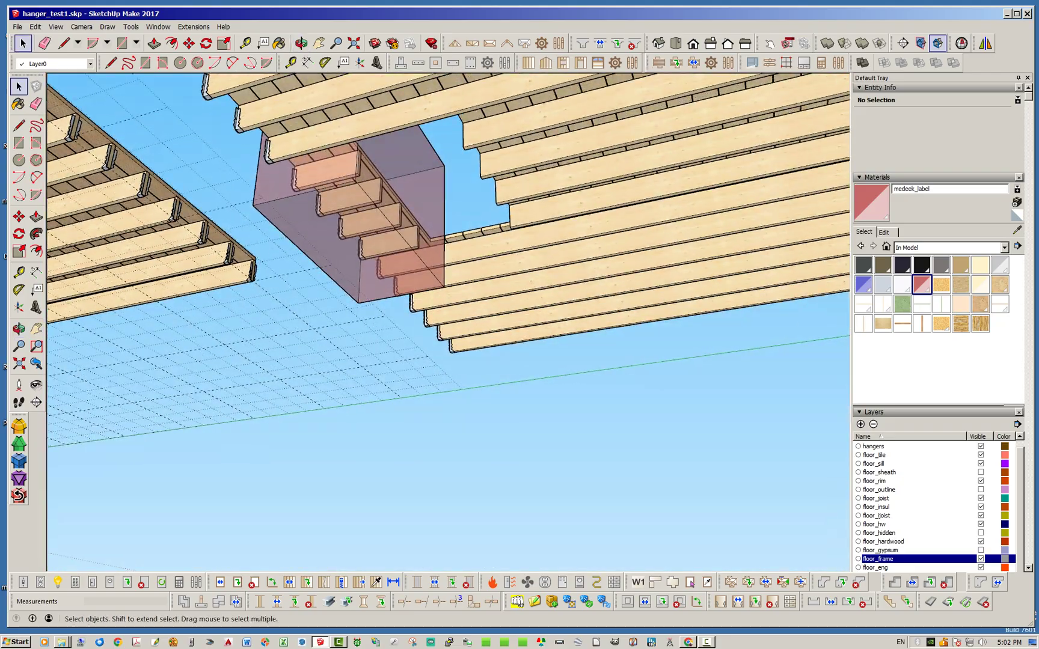
scroll(291, 183, "up", 2)
mouse_move(291, 183)
middle_mouse_down()
mouse_move(304, 120)
mouse_move(304, 172)
middle_mouse_up()
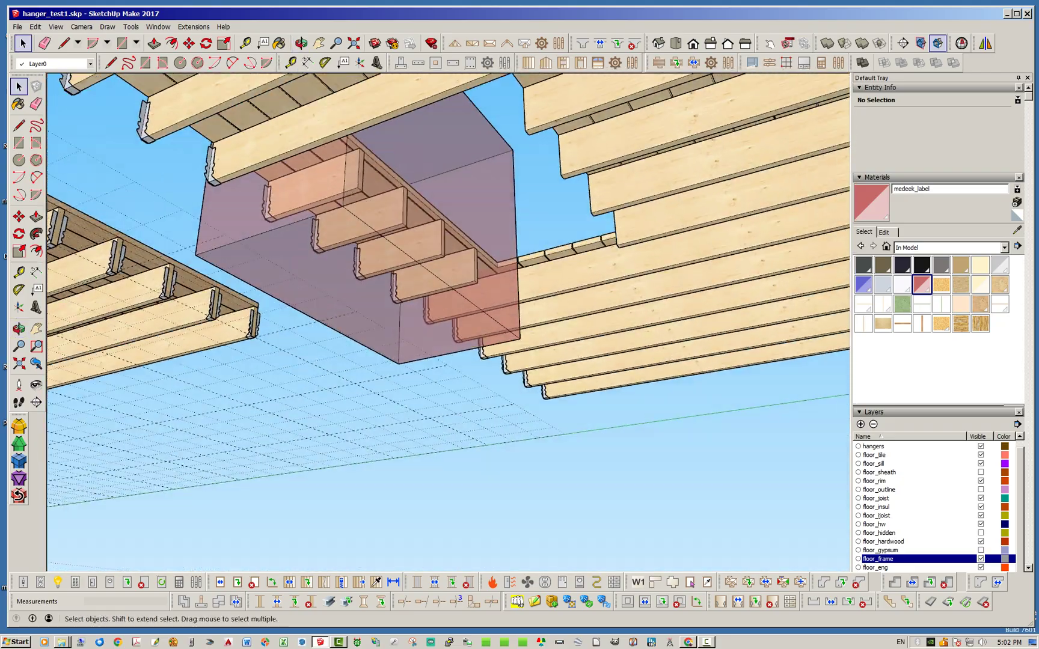
scroll(336, 403, "down", 4)
scroll(361, 307, "up", 3)
middle_click_drag(361, 307, 357, 271)
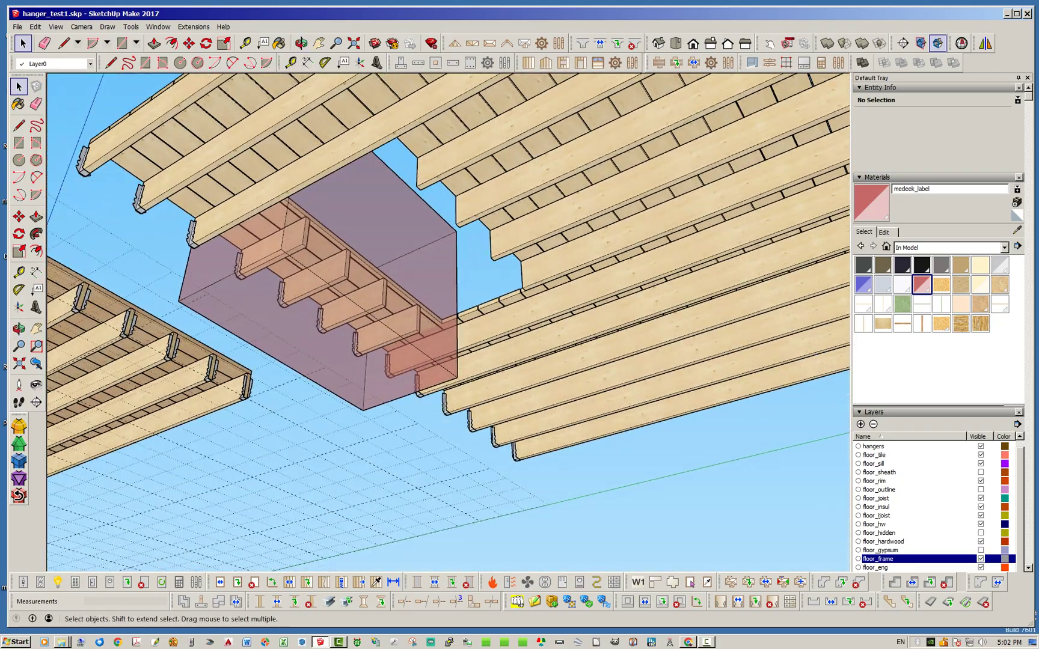
middle_click_drag(391, 228, 367, 247)
right_click(162, 135)
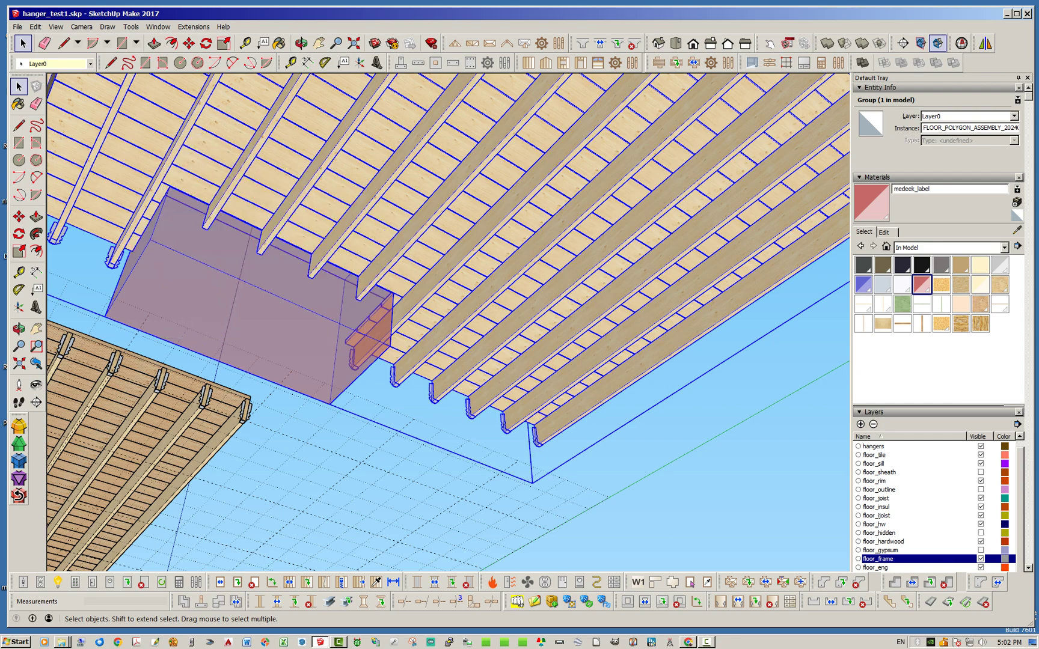
left_click(602, 469)
Examine FLOOR4's edge notch from underneath, checking the shortened joists and the hangers on either side
middle_click_drag(448, 361, 601, 343)
scroll(521, 218, "up", 2)
scroll(520, 218, "down", 2)
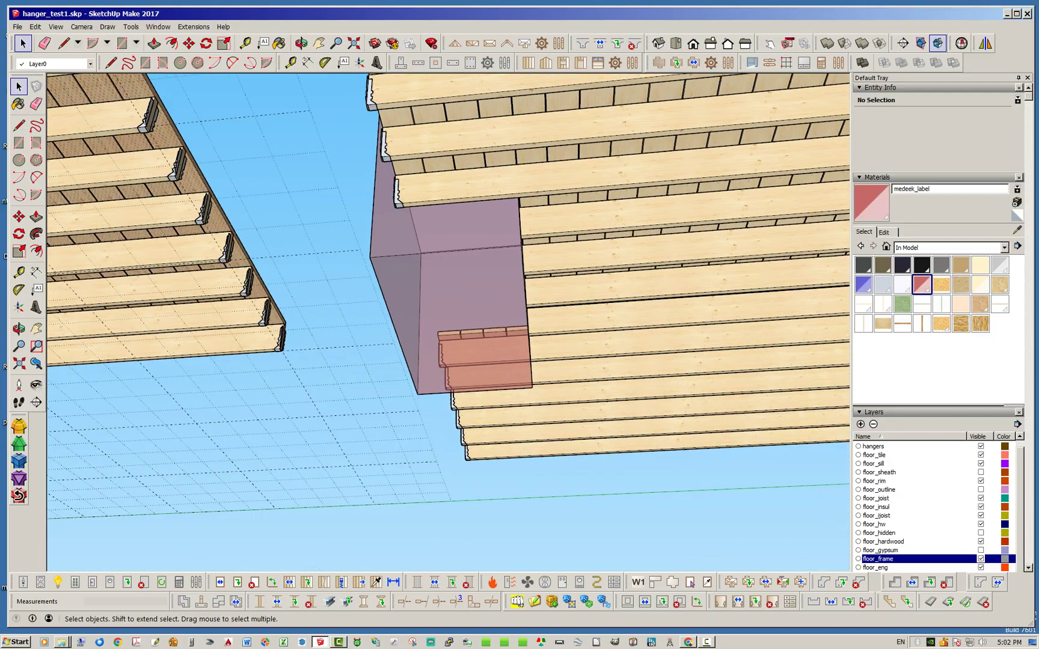
middle_click_drag(400, 283, 418, 302)
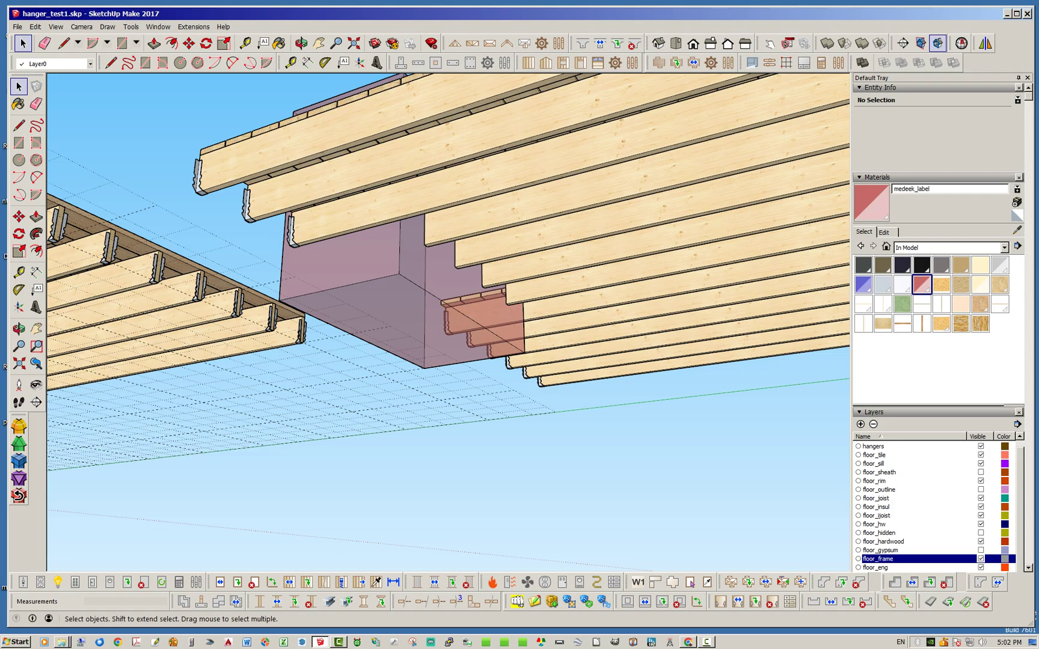
scroll(499, 405, "down", 3)
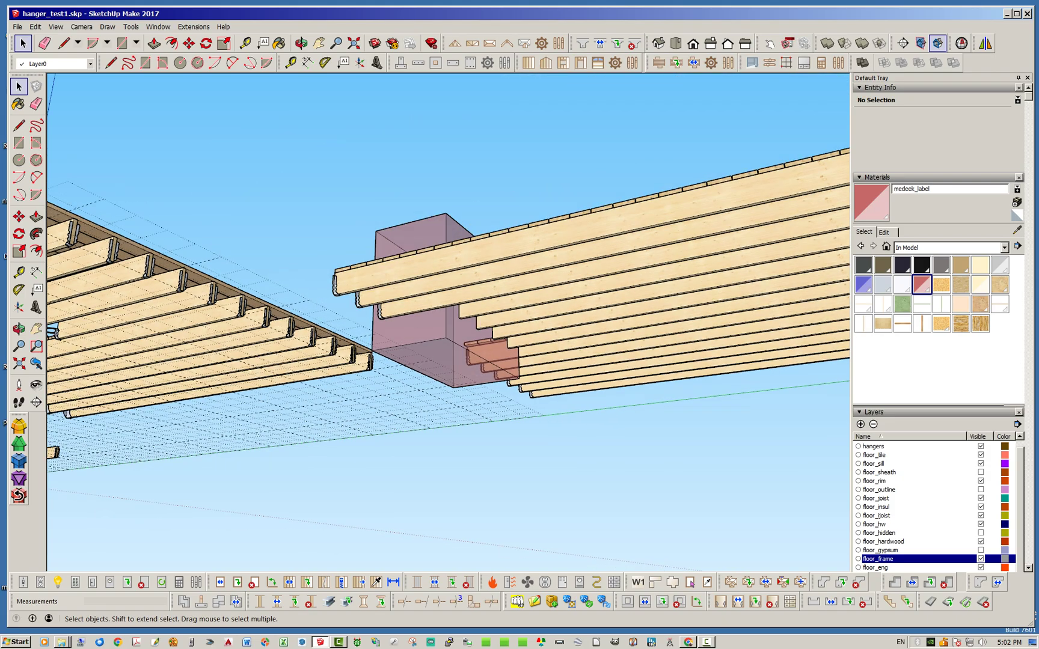
Review all three floor assemblies together from above, including the notched edges of FLOOR4 and FLOOR5
middle_click_drag(499, 337, 523, 457)
scroll(505, 404, "down", 4)
middle_click_drag(475, 367, 575, 424)
scroll(547, 400, "down", 3)
middle_click_drag(592, 382, 572, 370)
scroll(515, 469, "up", 3)
scroll(472, 430, "down", 3)
middle_click_drag(457, 481, 439, 496)
middle_click_drag(385, 445, 388, 442)
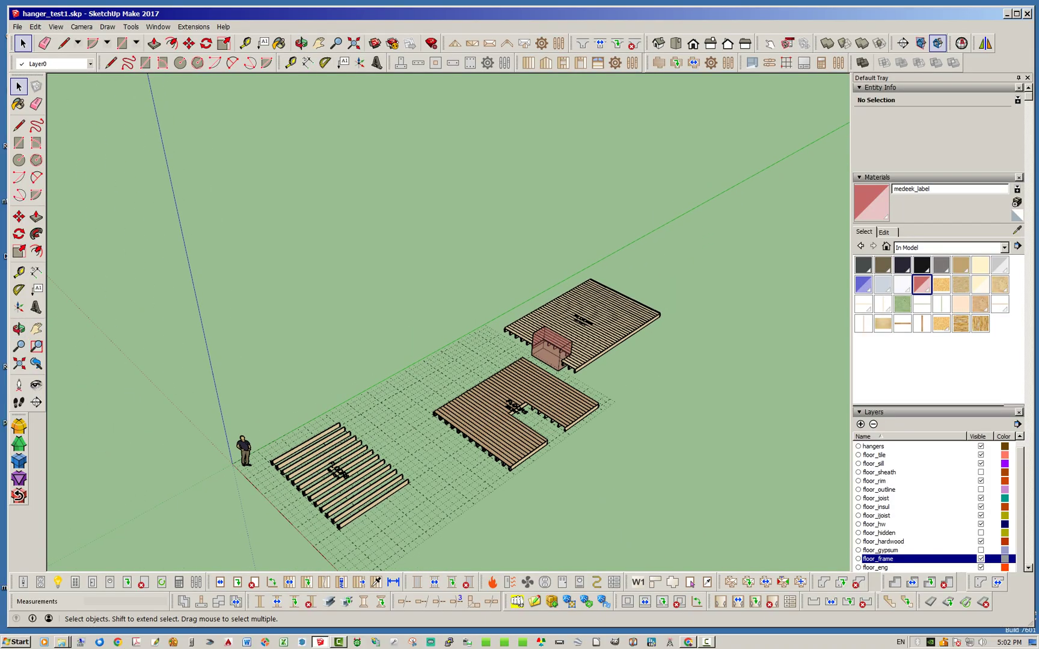